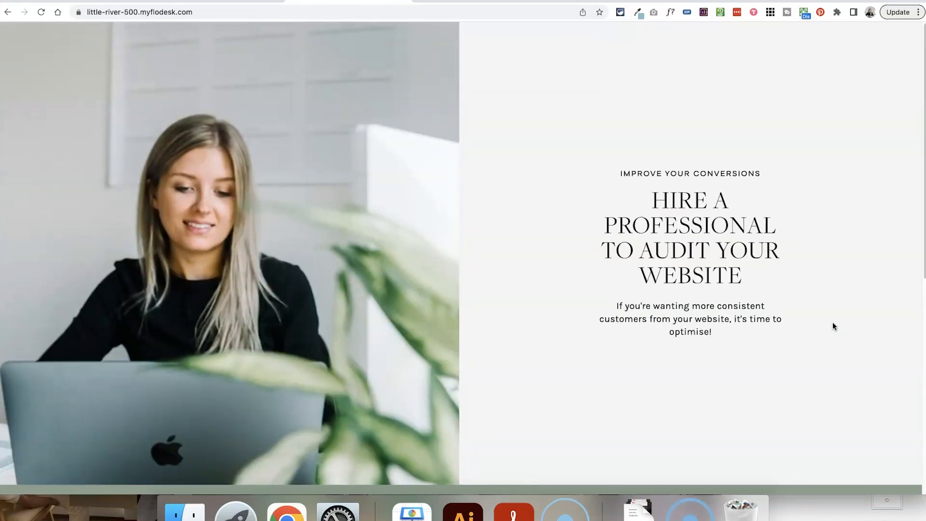
Step: Review the published website audit sales page, view its checkout page, and return to the sales page
{"action": "scroll", "coordinate": [833, 326], "scroll_direction": "down", "scroll_amount": 7}
{"action": "left_click", "coordinate": [431, 399]}
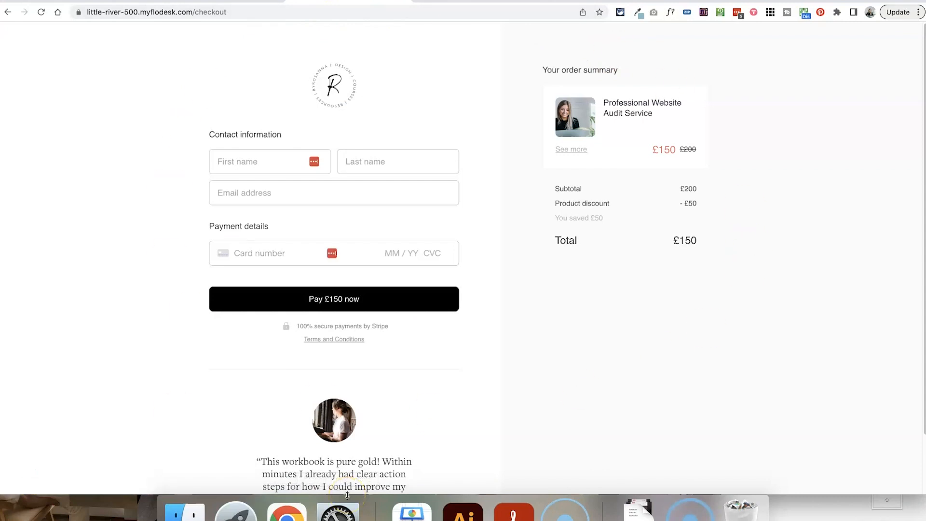
{"action": "key", "text": "super+Left"}
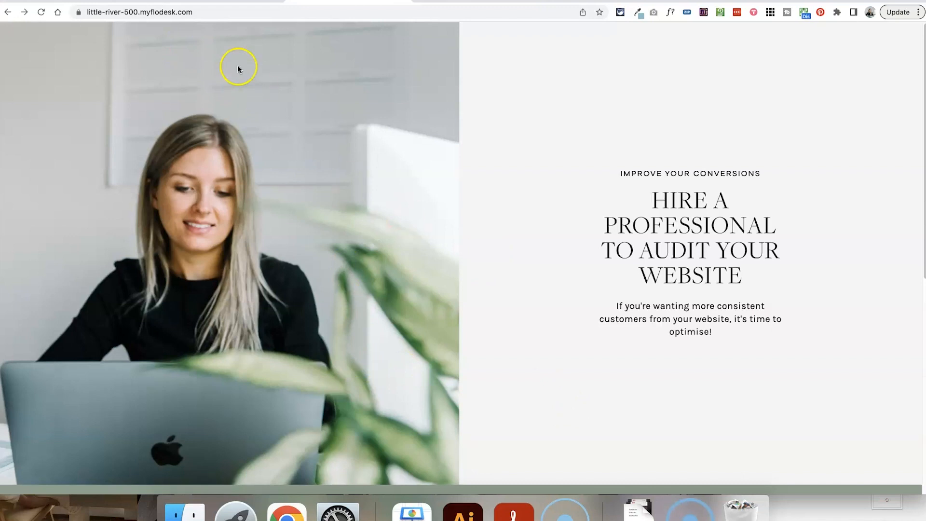
Step: View the new segment form in the audience segments and close it without saving
{"action": "left_click", "coordinate": [139, 1]}
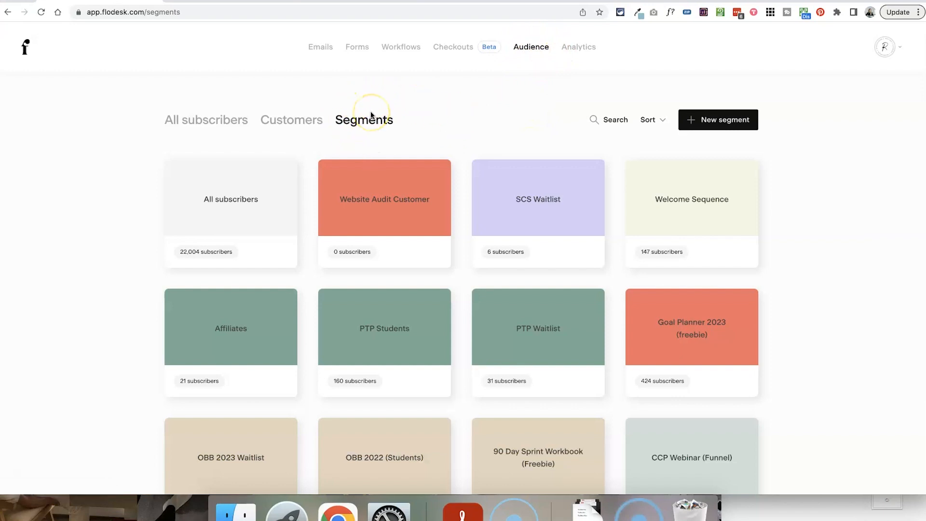
{"action": "left_click", "coordinate": [723, 121]}
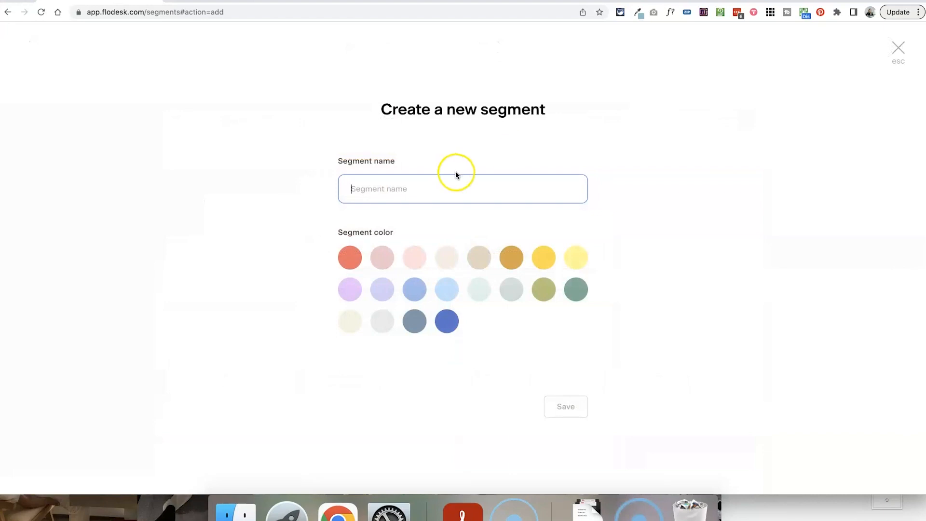
{"action": "left_click", "coordinate": [898, 48]}
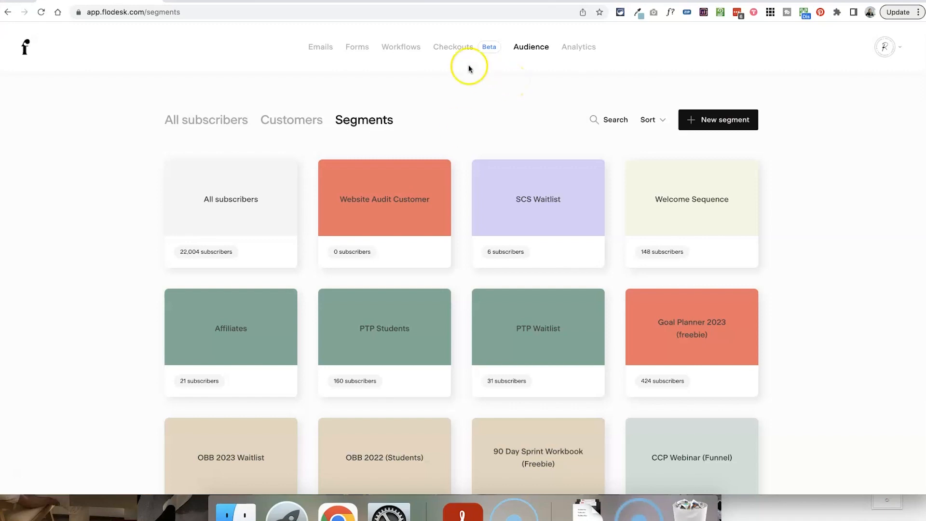
Step: View the existing checkouts, the account's checkout setup, and its plan and billing details
{"action": "left_click", "coordinate": [454, 47]}
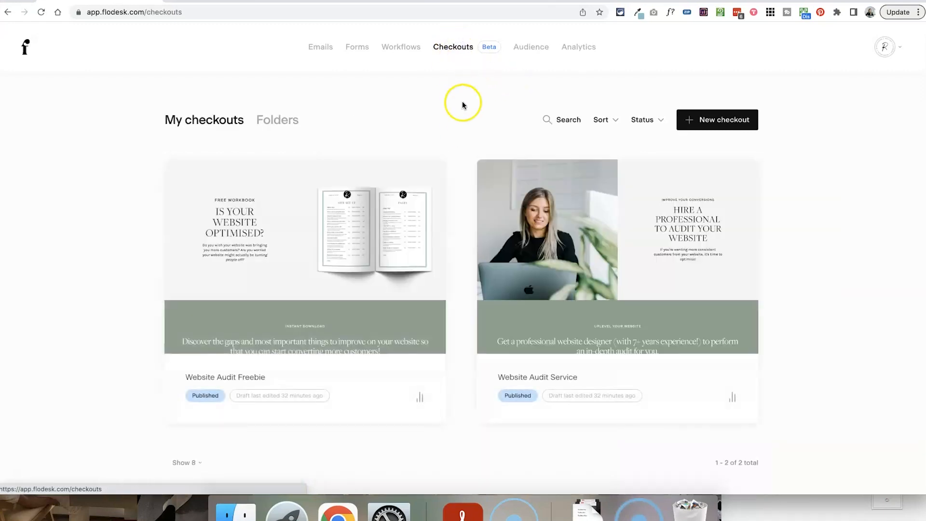
{"action": "left_click", "coordinate": [885, 47]}
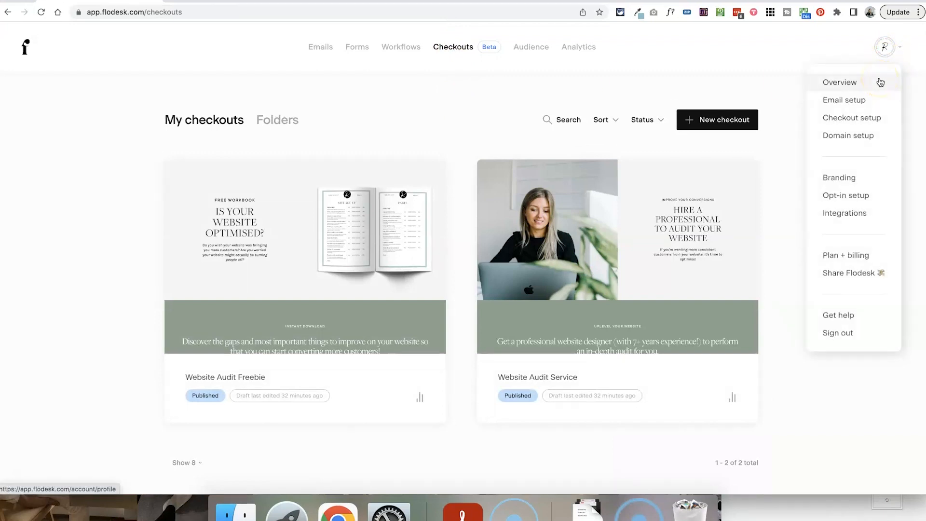
{"action": "left_click", "coordinate": [872, 120]}
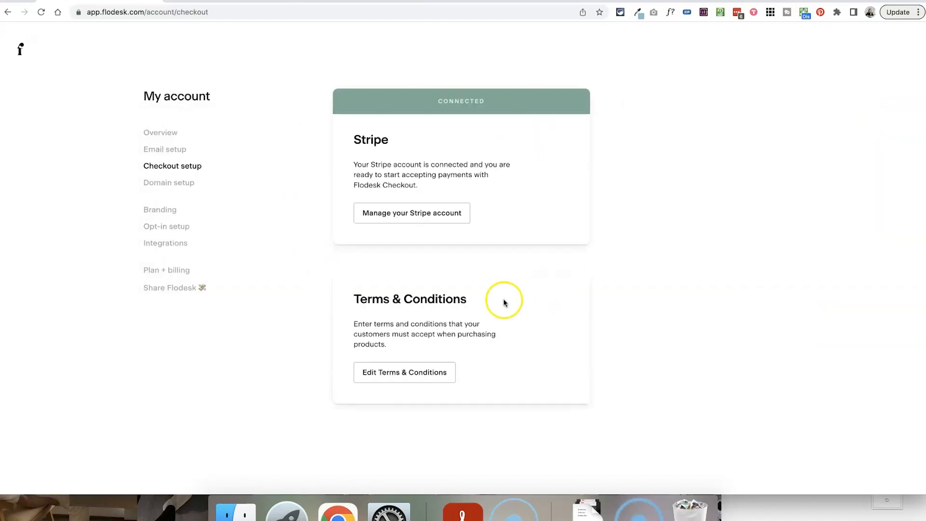
{"action": "left_click", "coordinate": [168, 271]}
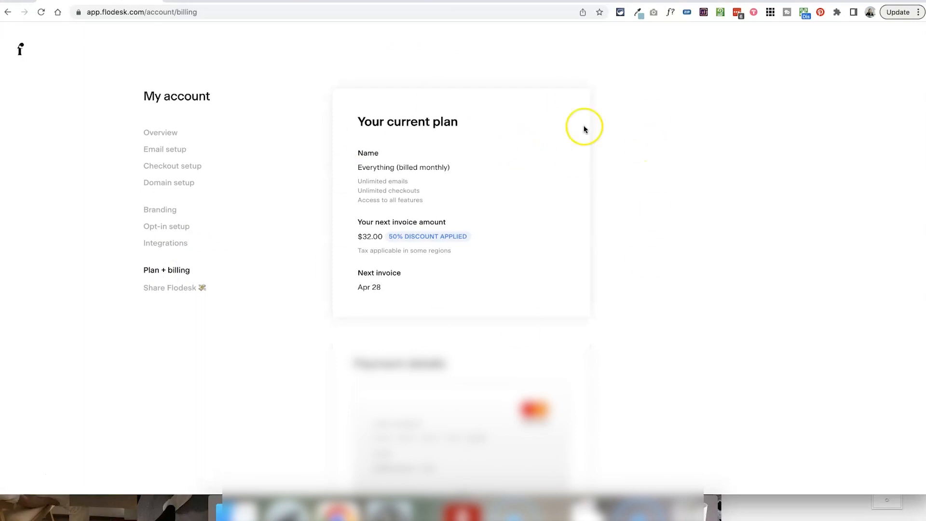
Step: Inspect the Stripe connection and the Terms & Conditions text in the checkout setup, leaving the terms unedited
{"action": "left_click", "coordinate": [189, 172]}
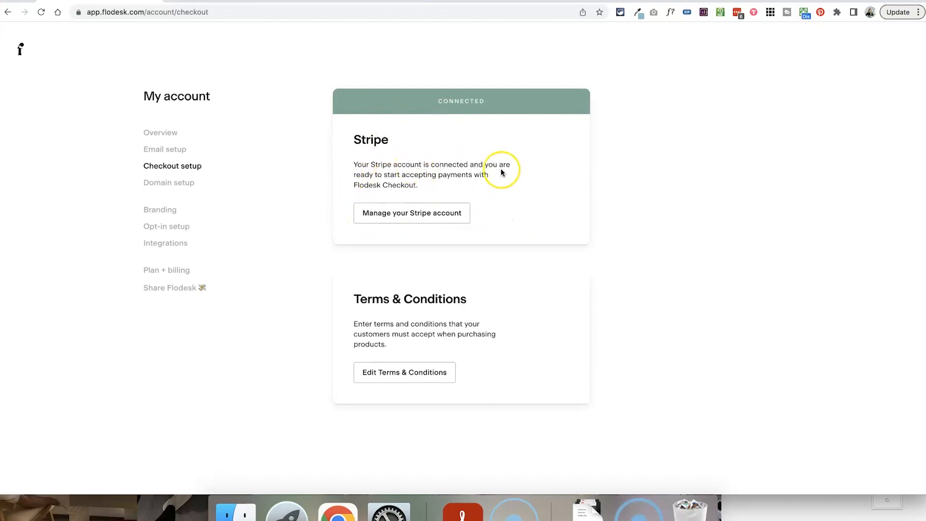
{"action": "left_click", "coordinate": [412, 218]}
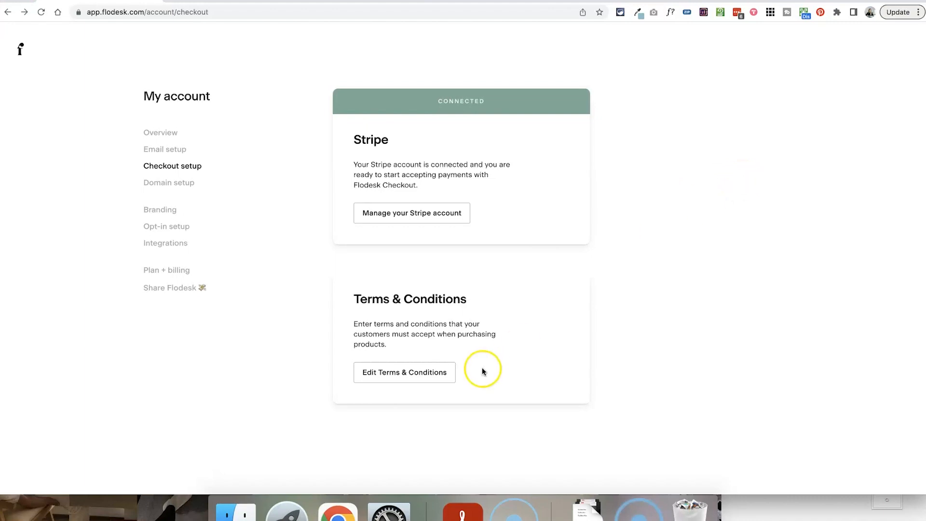
{"action": "left_click", "coordinate": [392, 381]}
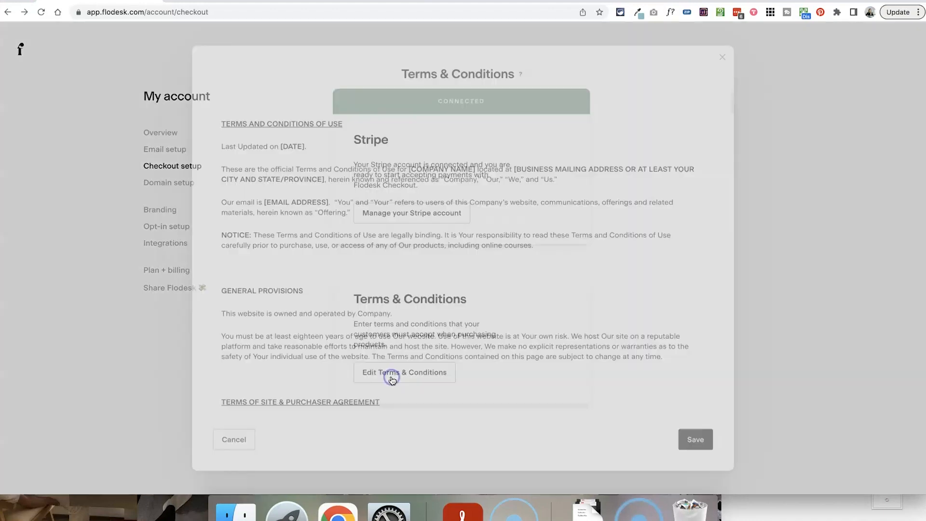
{"action": "left_click", "coordinate": [722, 56]}
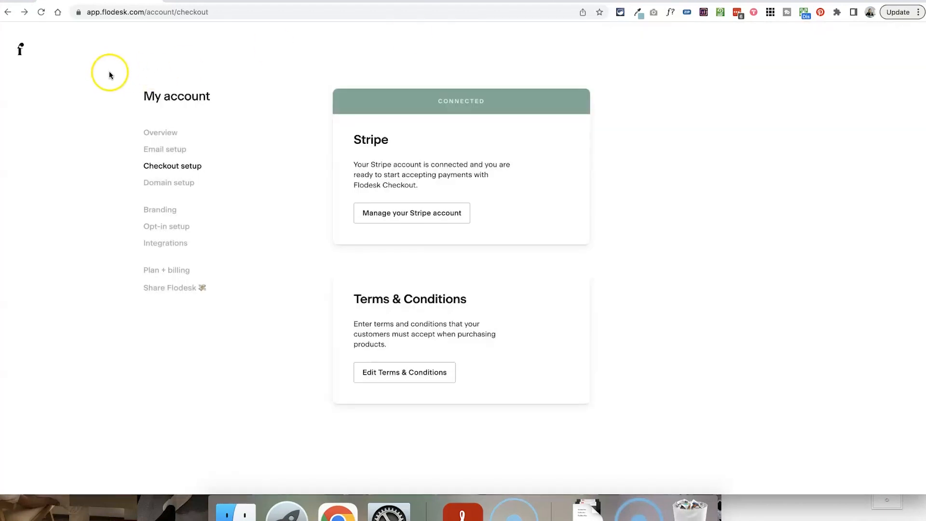
Step: Create a new checkout from the "New Moon Astrology Reading" template in the Service category
{"action": "left_click", "coordinate": [21, 52]}
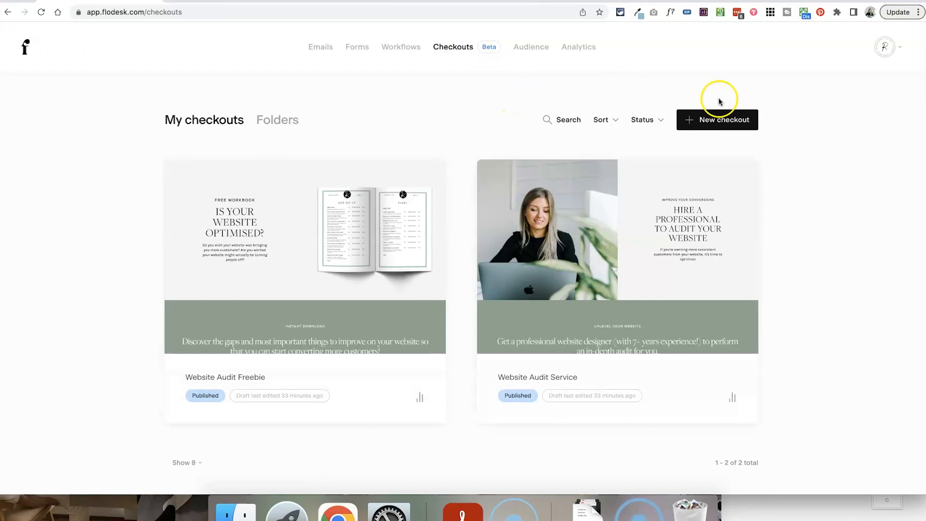
{"action": "left_click", "coordinate": [719, 120]}
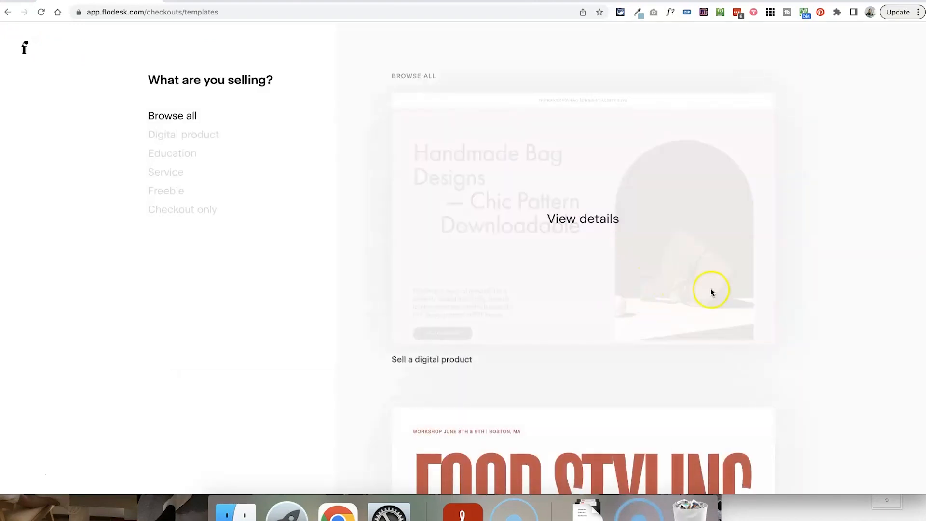
{"action": "scroll", "coordinate": [835, 277], "scroll_direction": "down", "scroll_amount": 9}
{"action": "scroll", "coordinate": [837, 279], "scroll_direction": "down", "scroll_amount": 6}
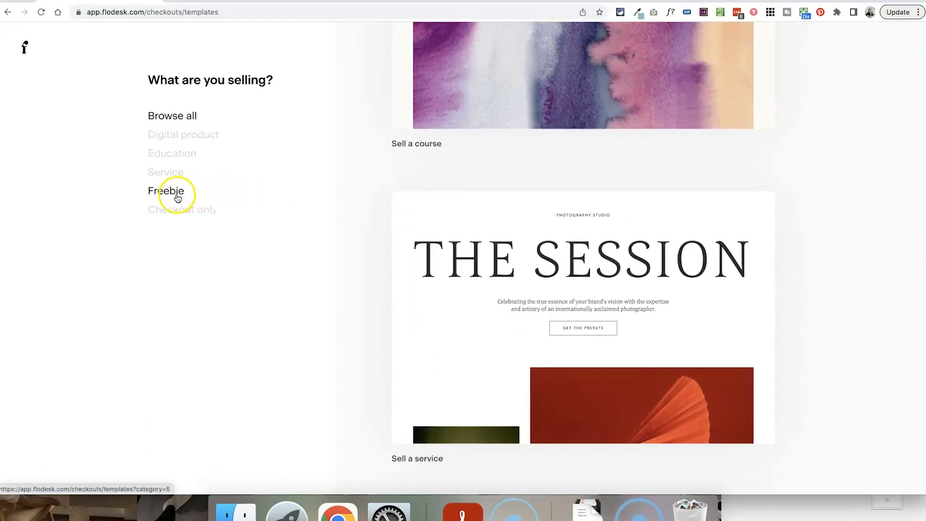
{"action": "left_click", "coordinate": [175, 175]}
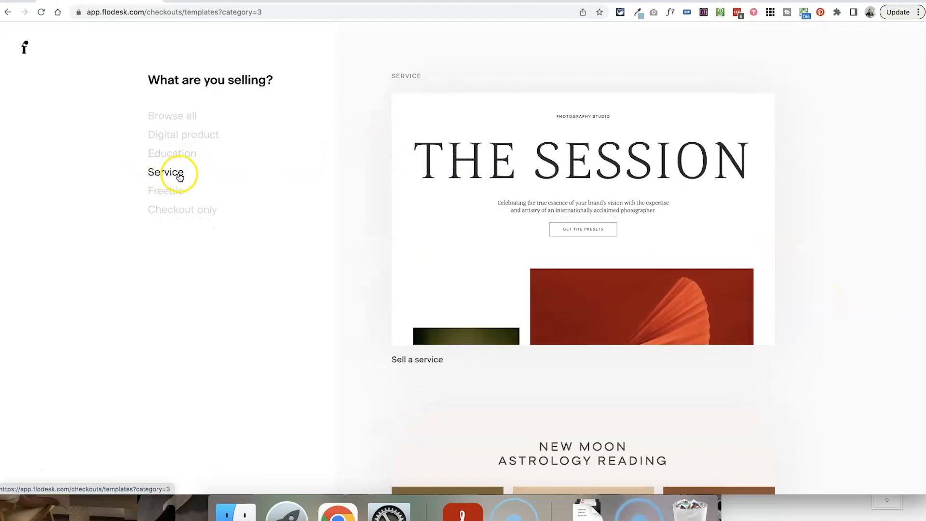
{"action": "scroll", "coordinate": [364, 304], "scroll_direction": "down", "scroll_amount": 5}
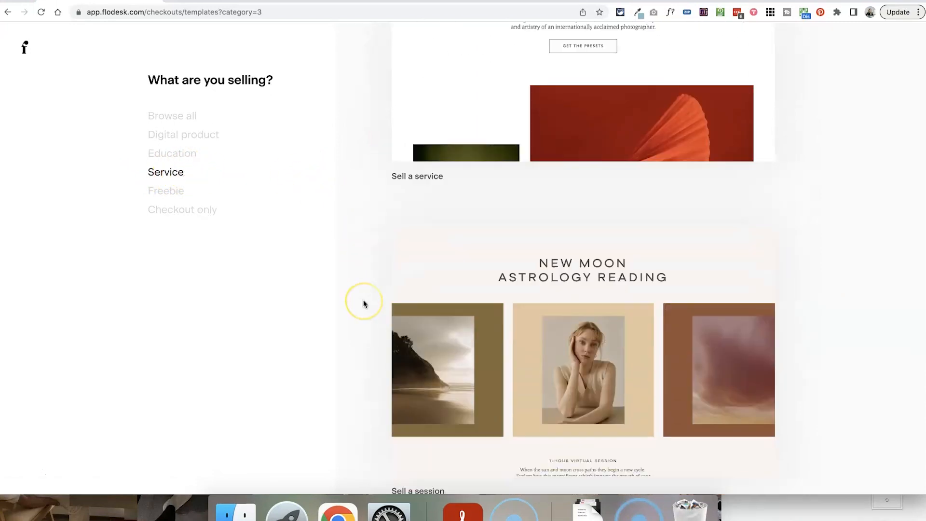
{"action": "left_click", "coordinate": [531, 222]}
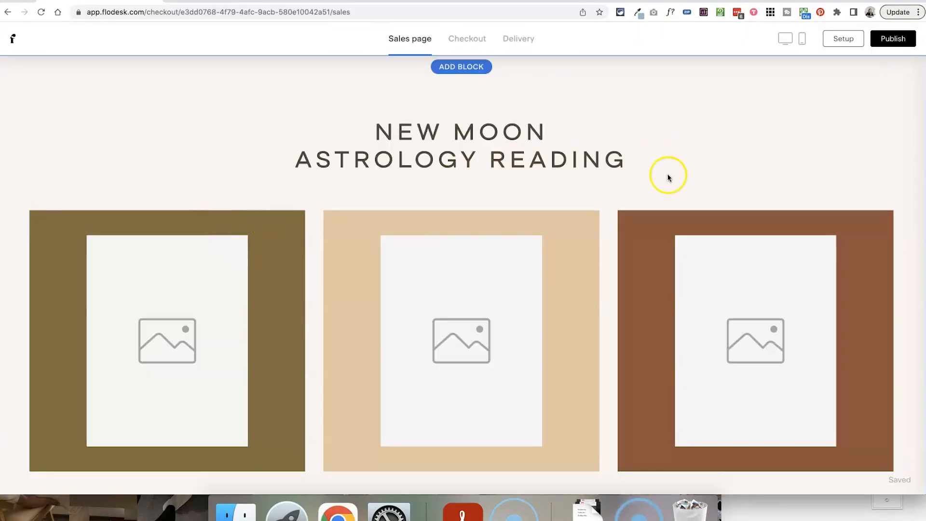
Step: Examine the template's sales page, its header block options, title font settings and background color choices
{"action": "scroll", "coordinate": [705, 185], "scroll_direction": "down", "scroll_amount": 15}
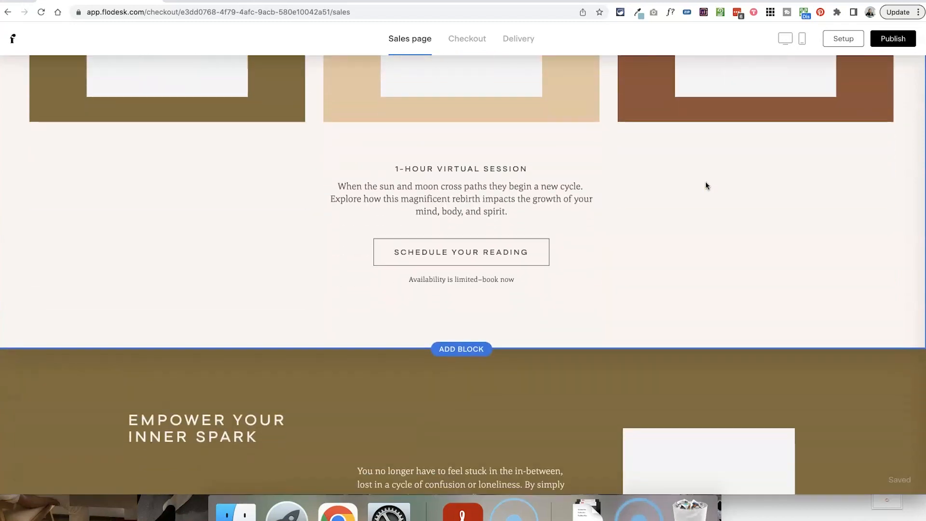
{"action": "scroll", "coordinate": [705, 183], "scroll_direction": "up", "scroll_amount": 15}
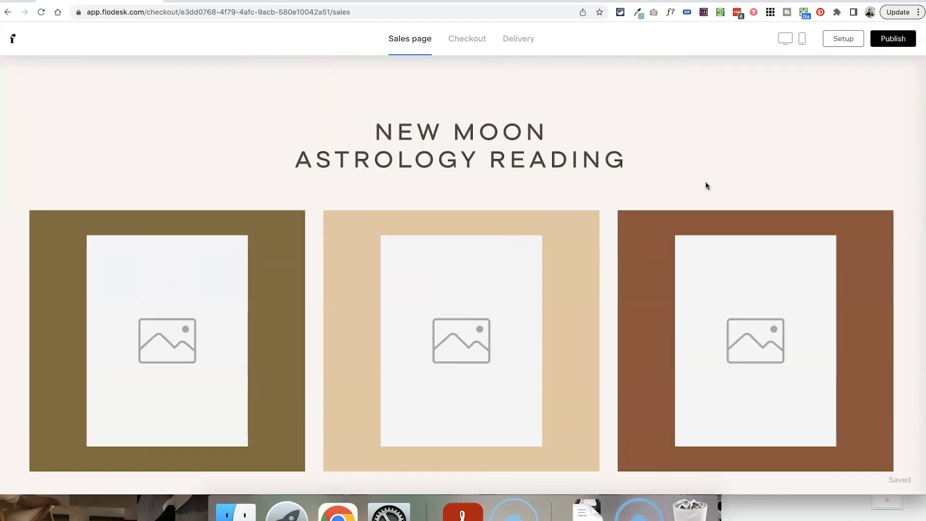
{"action": "left_click", "coordinate": [708, 112]}
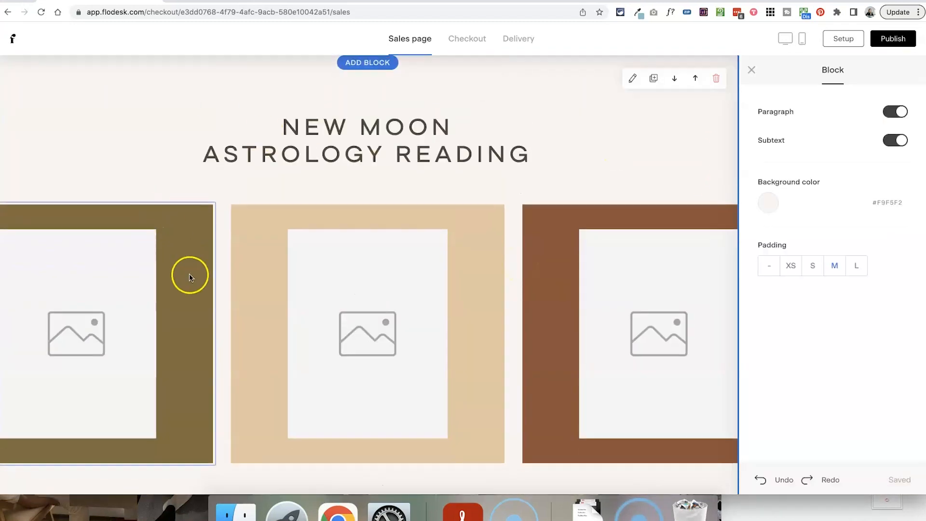
{"action": "left_click", "coordinate": [309, 154]}
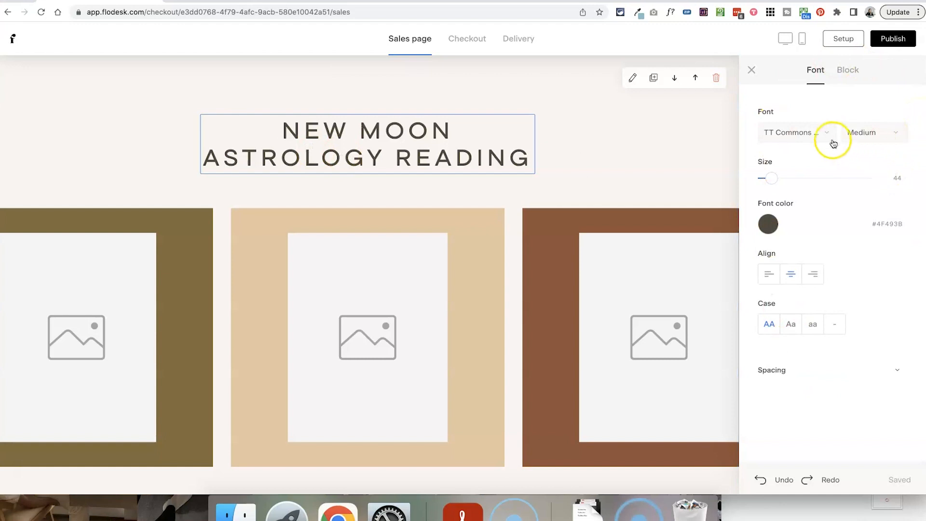
{"action": "left_click", "coordinate": [676, 124]}
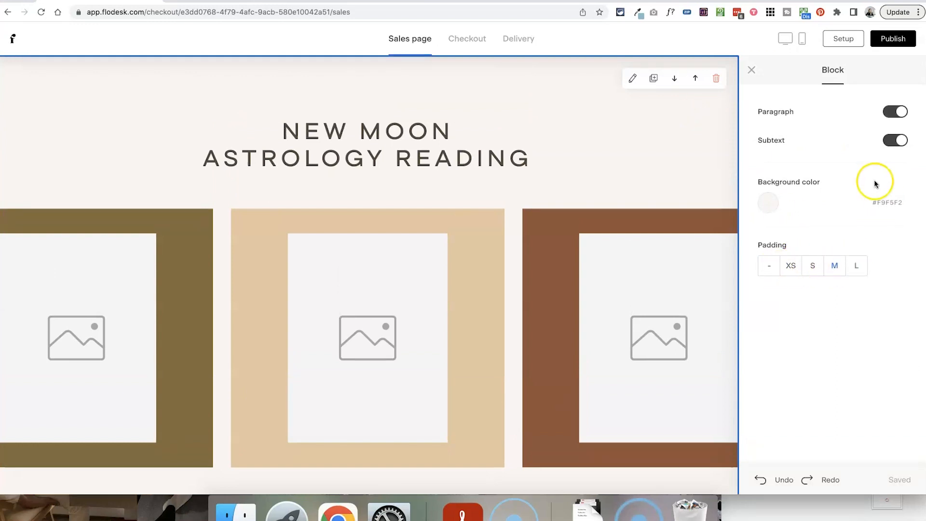
{"action": "left_click", "coordinate": [769, 203]}
{"action": "left_click", "coordinate": [833, 182]}
Step: Upload a photo from the "Resized for web" folder into the header's middle image frame
{"action": "left_click", "coordinate": [398, 205]}
{"action": "left_click", "coordinate": [832, 216]}
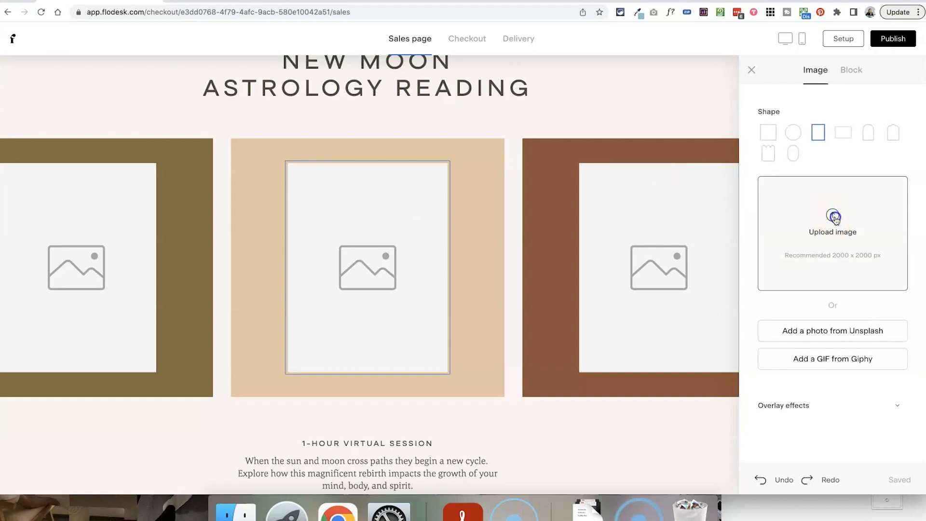
{"action": "left_click", "coordinate": [645, 271]}
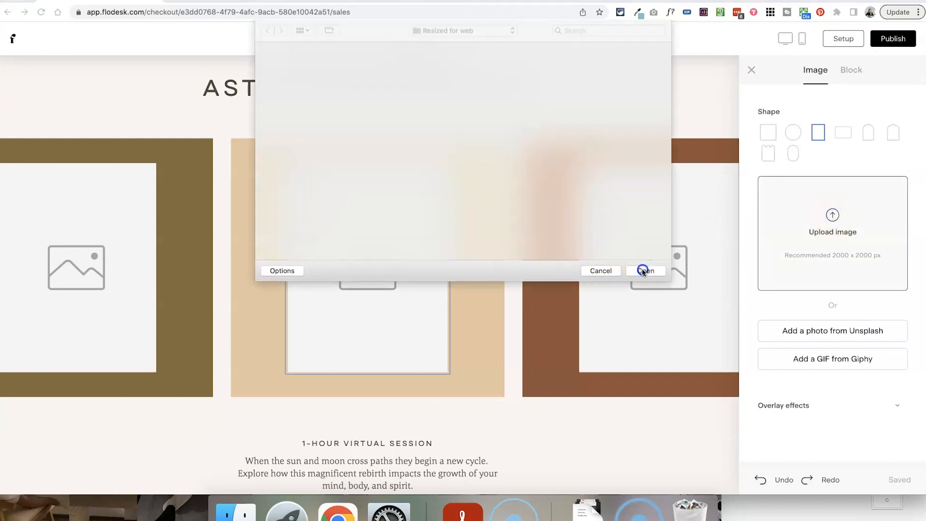
Step: Delete the description paragraph under the "1-Hour Virtual Session" heading
{"action": "scroll", "coordinate": [407, 338], "scroll_direction": "down", "scroll_amount": 2}
{"action": "left_click", "coordinate": [397, 388]}
{"action": "left_click", "coordinate": [414, 392]}
{"action": "double_click", "coordinate": [414, 391]}
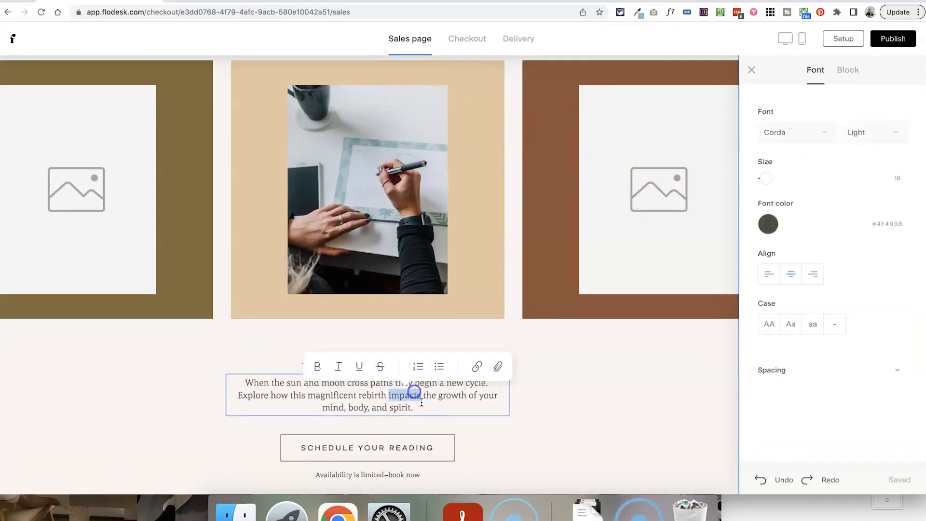
{"action": "left_click_drag", "start_coordinate": [421, 404], "coordinate": [242, 379]}
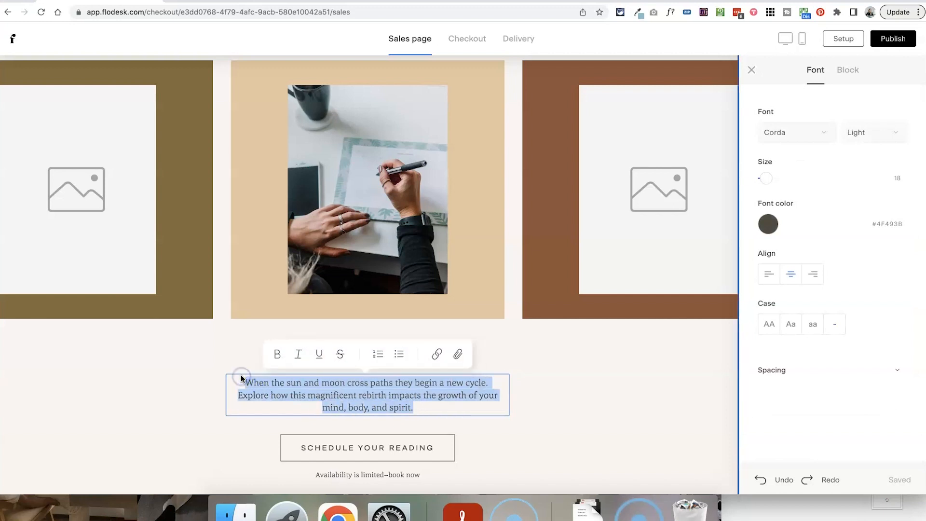
{"action": "key", "text": "BackSpace"}
Step: Delete the brown "Empower Your Inner Spark" block from the sales page
{"action": "scroll", "coordinate": [393, 382], "scroll_direction": "down", "scroll_amount": 10}
{"action": "left_click", "coordinate": [606, 182]}
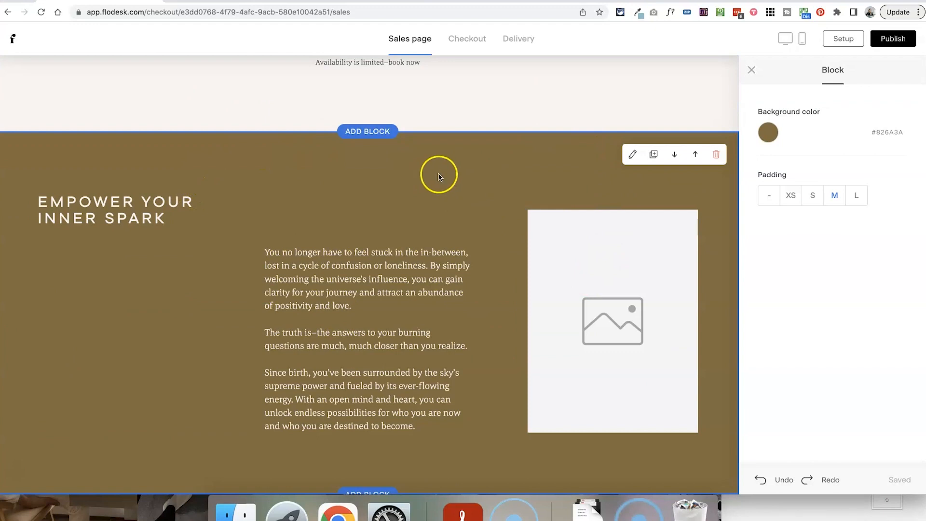
{"action": "left_click", "coordinate": [716, 154]}
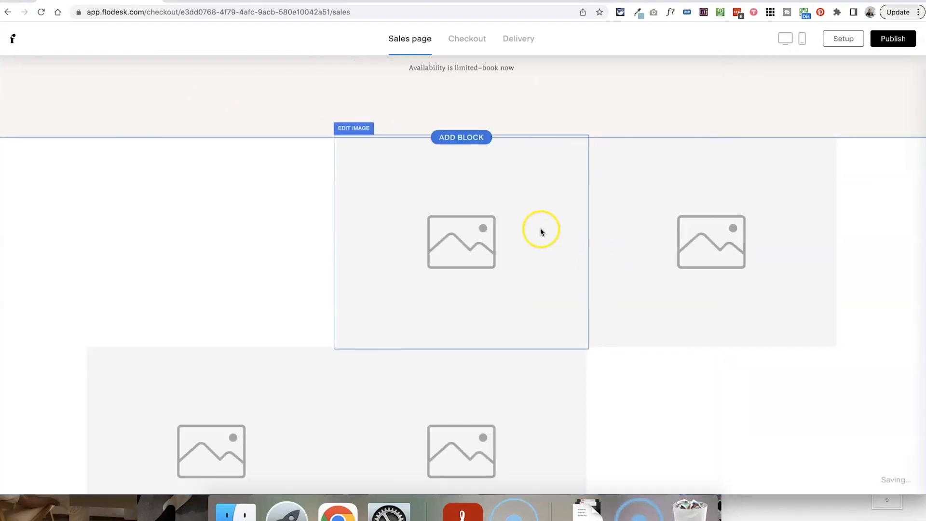
Step: Move the "Now is your time" block up and back down in the page order, and duplicate it
{"action": "scroll", "coordinate": [540, 232], "scroll_direction": "up", "scroll_amount": 5}
{"action": "left_click", "coordinate": [653, 121]}
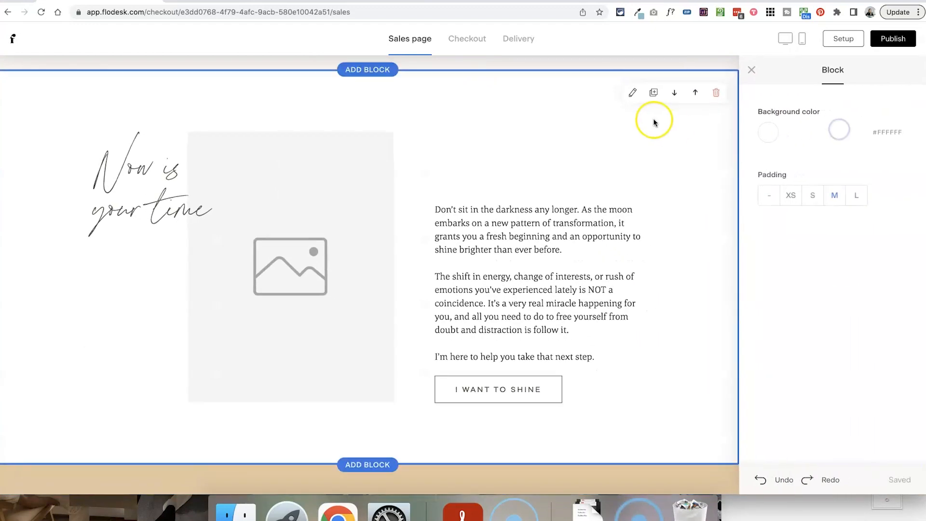
{"action": "left_click", "coordinate": [695, 94]}
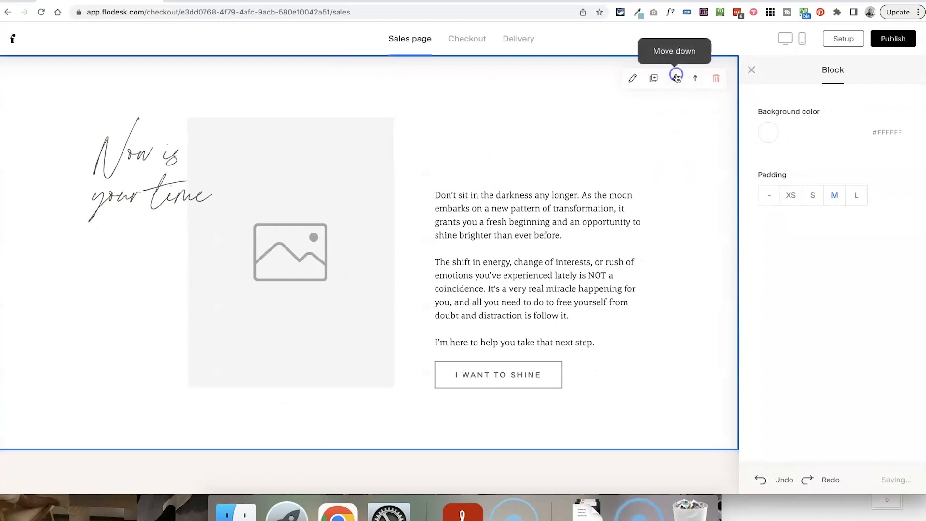
{"action": "left_click", "coordinate": [677, 77]}
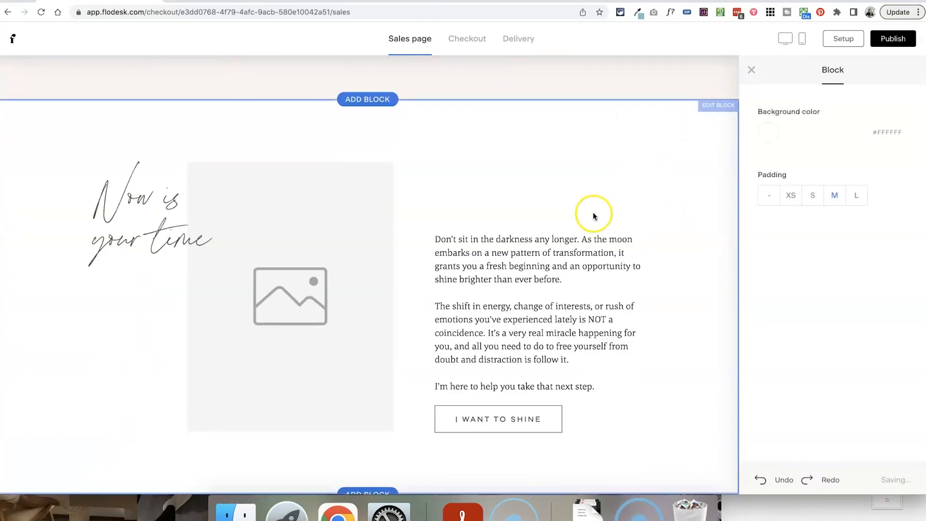
Step: Browse the Header, Text, Image and Pricing layouts available for a new block, and close the gallery without adding one
{"action": "left_click", "coordinate": [367, 222]}
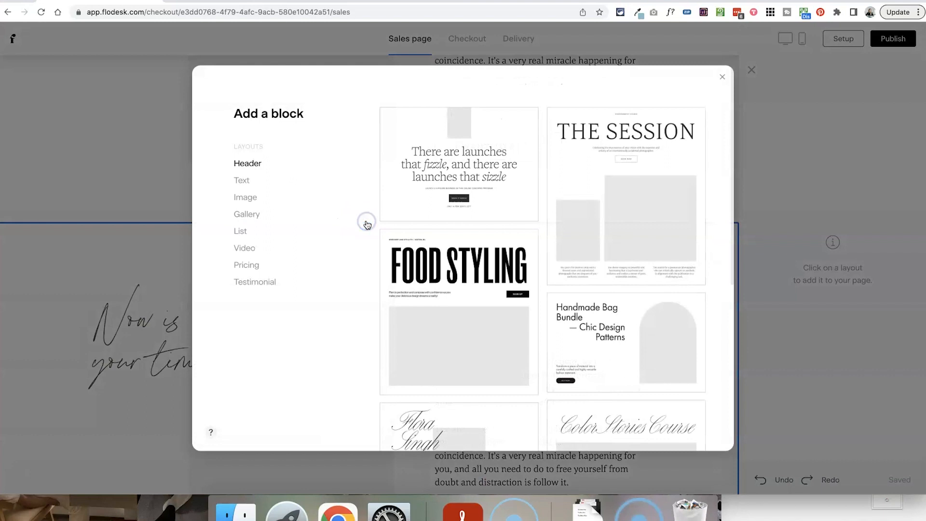
{"action": "scroll", "coordinate": [480, 252], "scroll_direction": "down", "scroll_amount": 6}
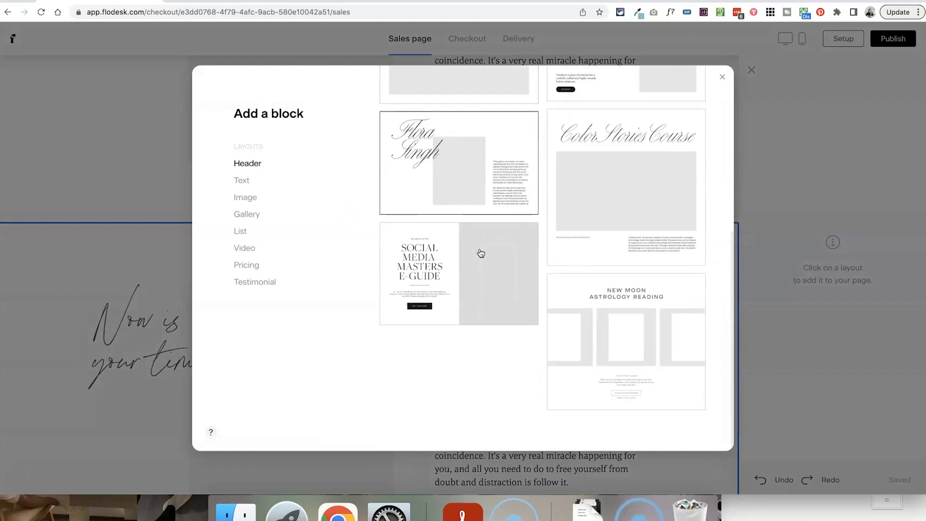
{"action": "left_click", "coordinate": [243, 182]}
{"action": "scroll", "coordinate": [482, 241], "scroll_direction": "down", "scroll_amount": 6}
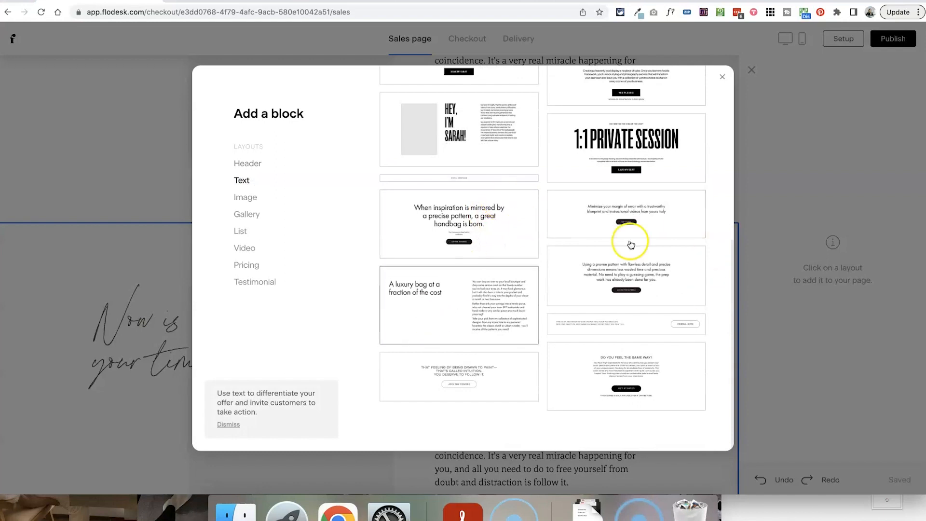
{"action": "left_click", "coordinate": [245, 196]}
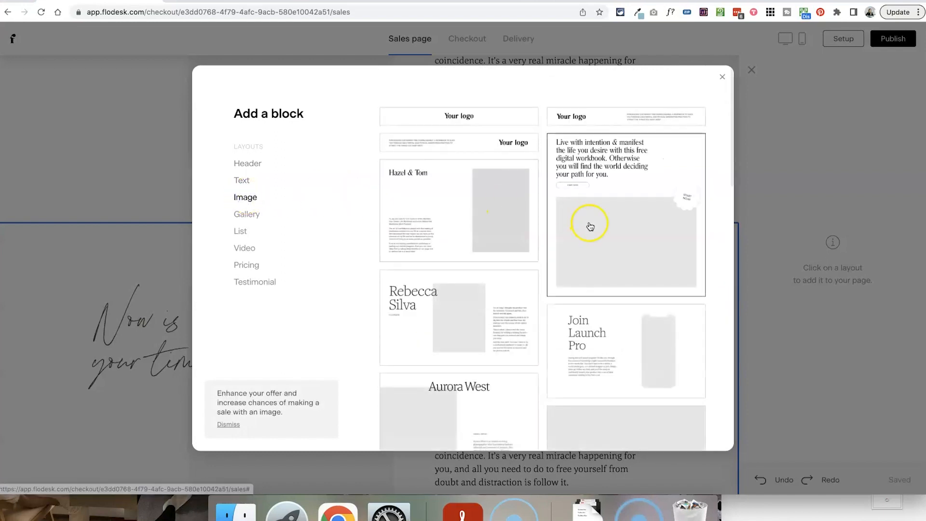
{"action": "left_click", "coordinate": [247, 265]}
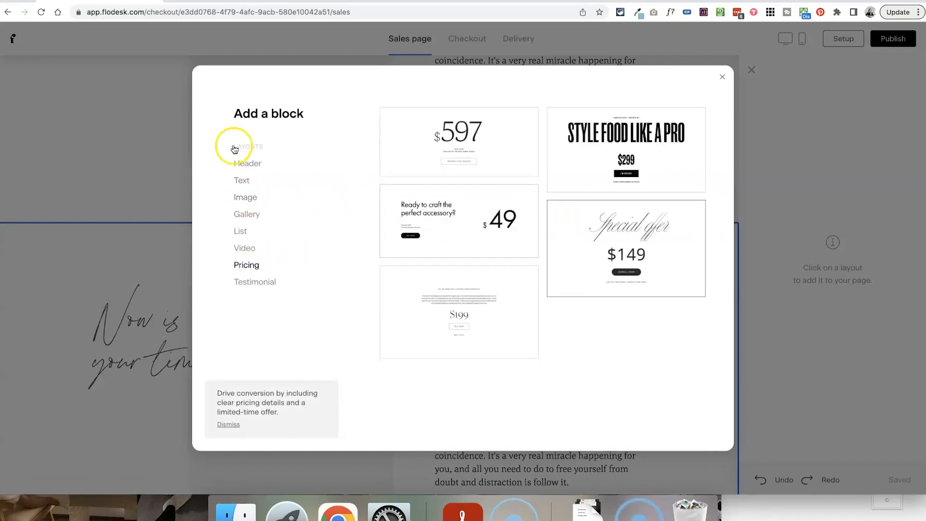
{"action": "key", "text": "Escape"}
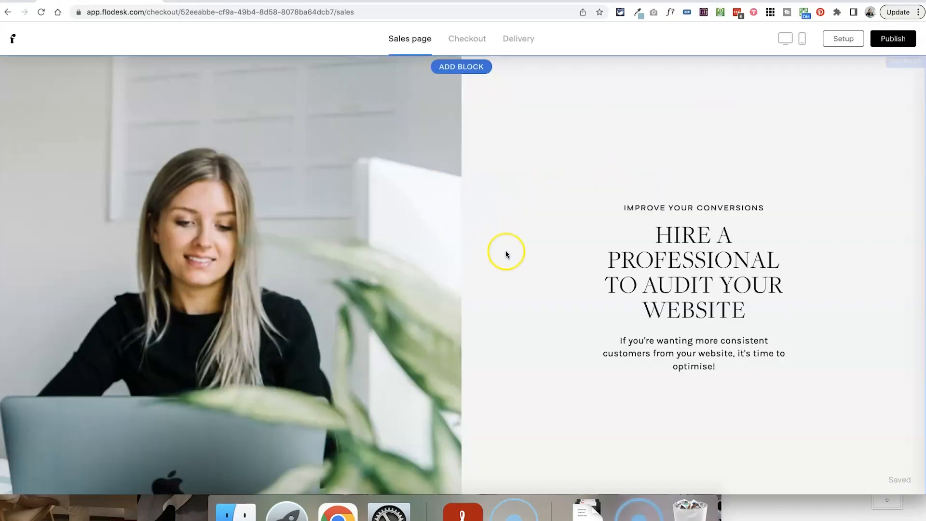
Step: Examine the website audit sales page, from its "Hire a professional to audit your website" header to the green booking block
{"action": "scroll", "coordinate": [507, 251], "scroll_direction": "down", "scroll_amount": 8}
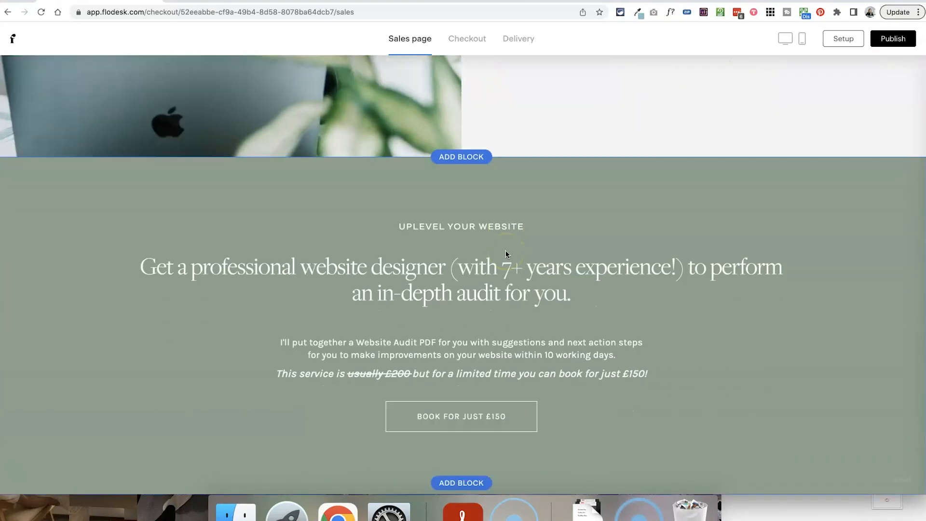
{"action": "scroll", "coordinate": [505, 254], "scroll_direction": "up", "scroll_amount": 8}
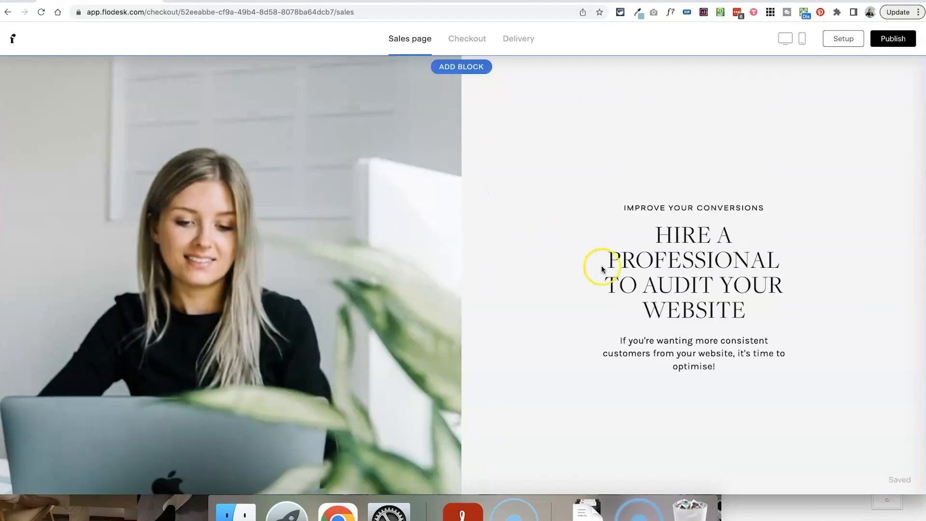
{"action": "scroll", "coordinate": [658, 325], "scroll_direction": "down", "scroll_amount": 8}
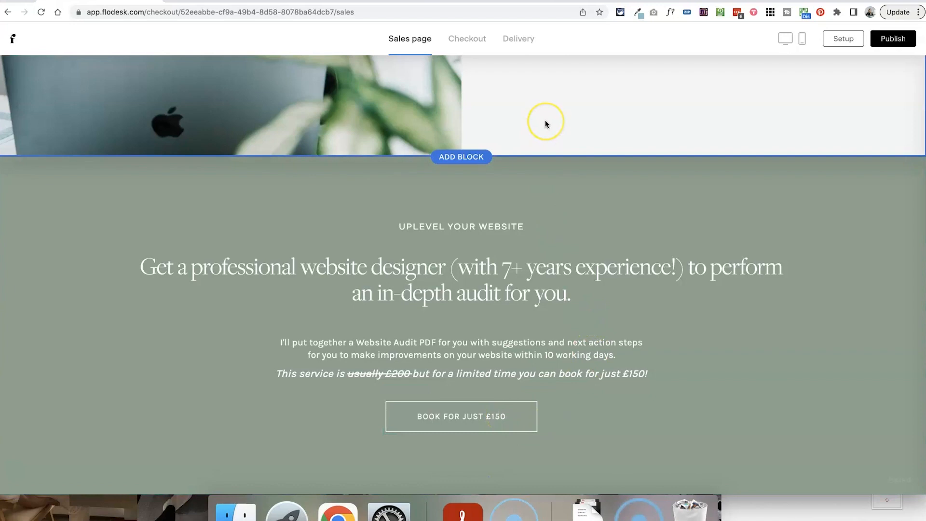
{"action": "scroll", "coordinate": [525, 297], "scroll_direction": "up", "scroll_amount": 8}
{"action": "left_click", "coordinate": [576, 146]}
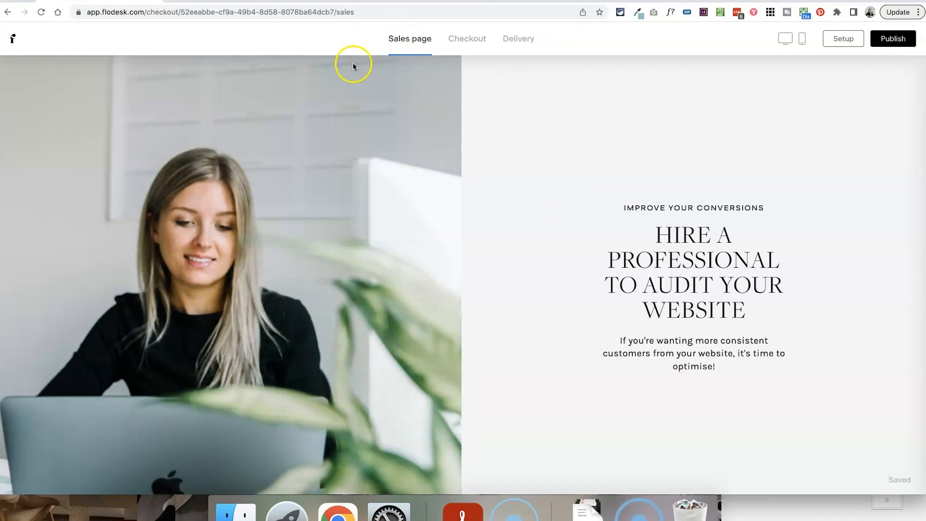
{"action": "scroll", "coordinate": [497, 227], "scroll_direction": "down", "scroll_amount": 7}
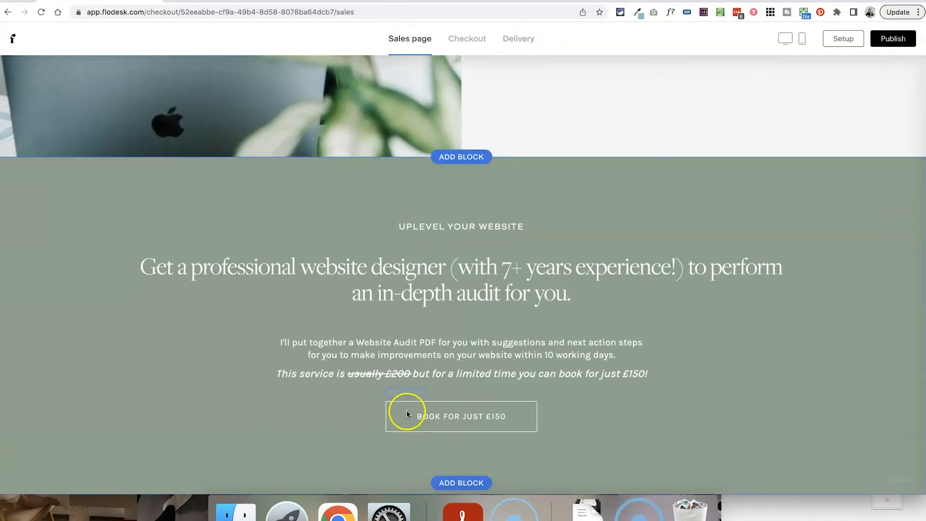
{"action": "scroll", "coordinate": [487, 324], "scroll_direction": "up", "scroll_amount": 7}
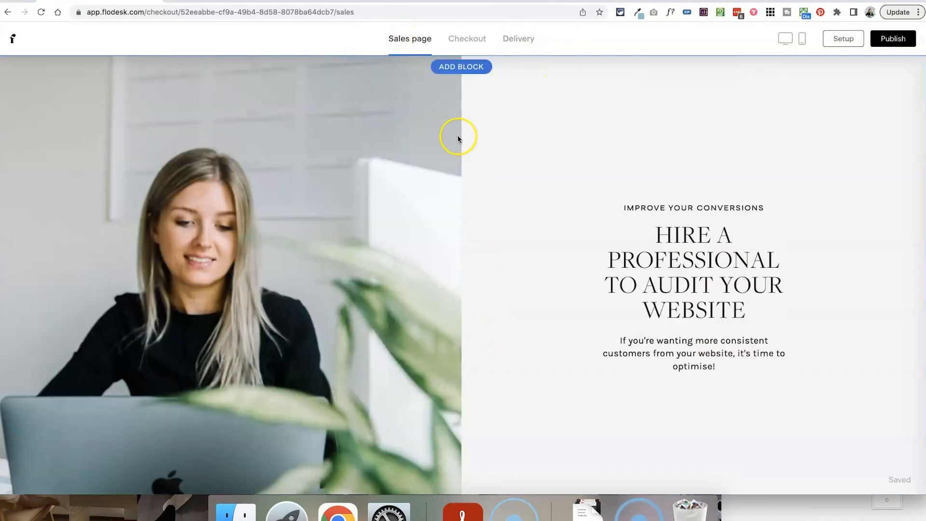
Step: Review the product setup of the website audit checkout, including its price, sale switch, image, name and description
{"action": "left_click", "coordinate": [470, 37]}
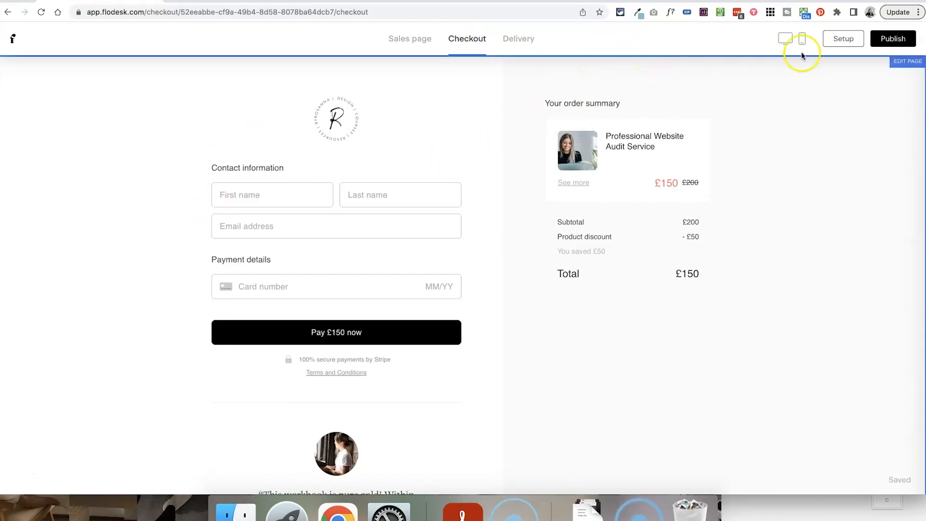
{"action": "left_click", "coordinate": [841, 42]}
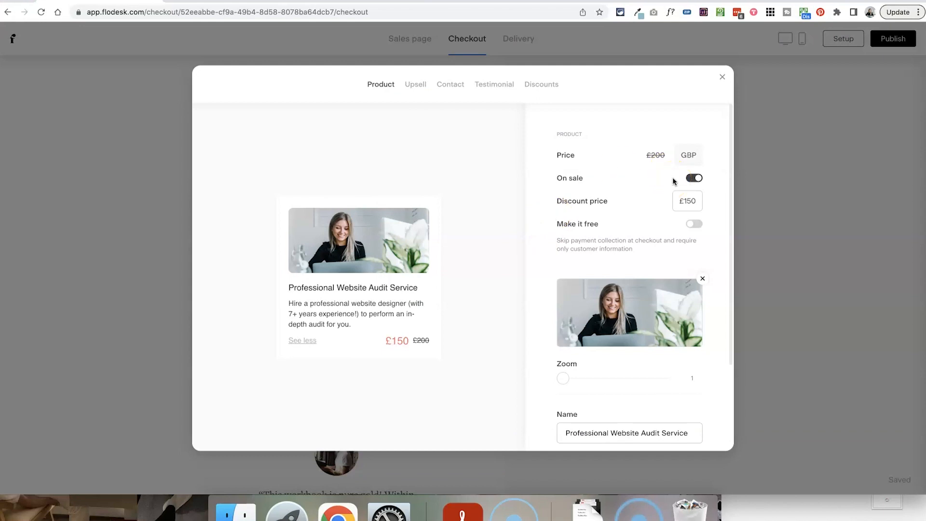
{"action": "left_click", "coordinate": [659, 153]}
{"action": "left_click", "coordinate": [695, 178]}
{"action": "left_click", "coordinate": [696, 179]}
{"action": "scroll", "coordinate": [685, 207], "scroll_direction": "down", "scroll_amount": 3}
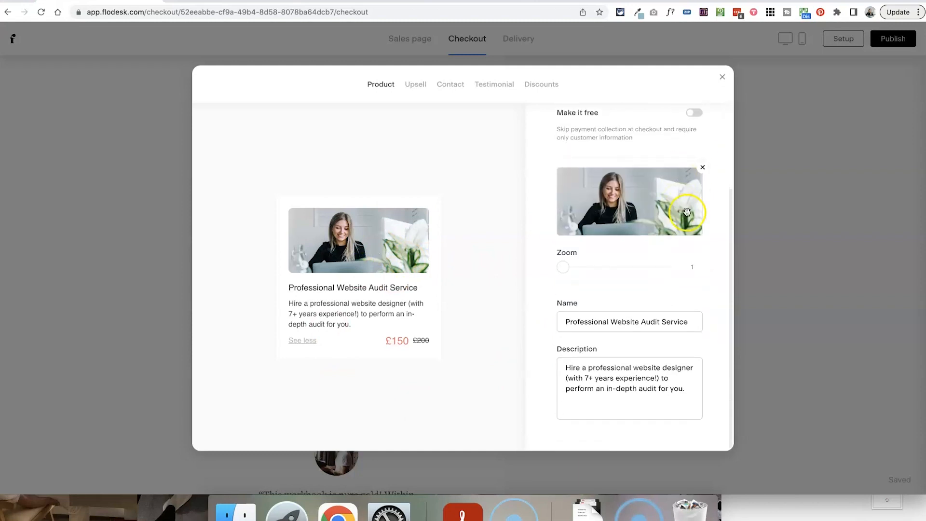
{"action": "left_click", "coordinate": [589, 319]}
{"action": "left_click", "coordinate": [723, 78]}
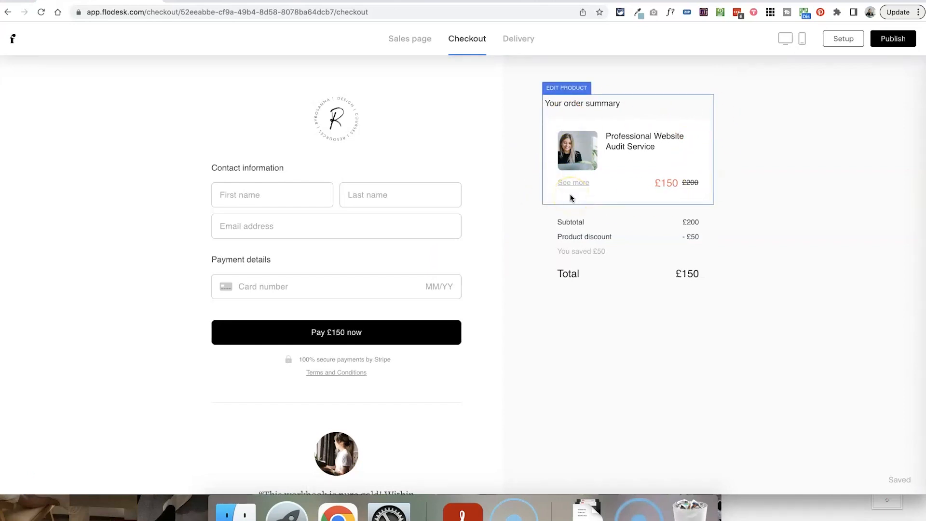
Step: Examine the Contact settings in the checkout setup, including the name fields and the newsletter opt-in message
{"action": "left_click", "coordinate": [828, 39]}
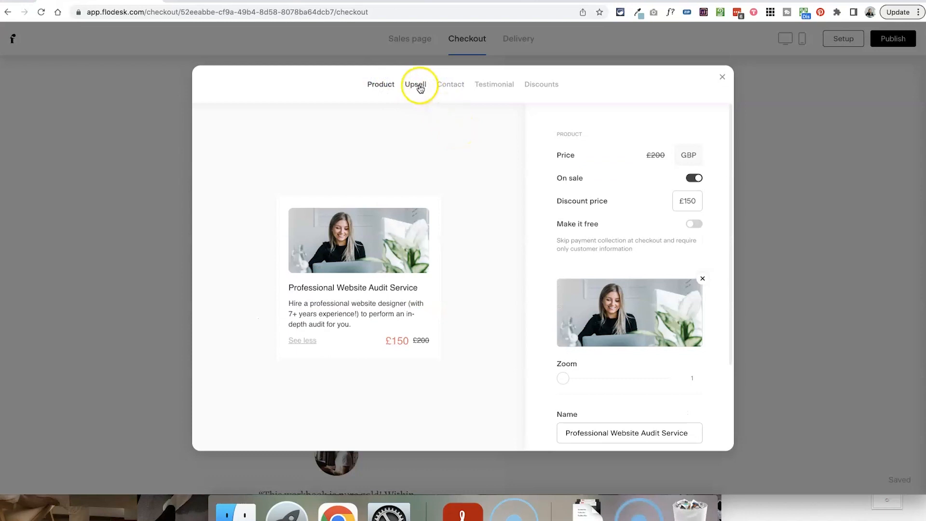
{"action": "left_click", "coordinate": [453, 89]}
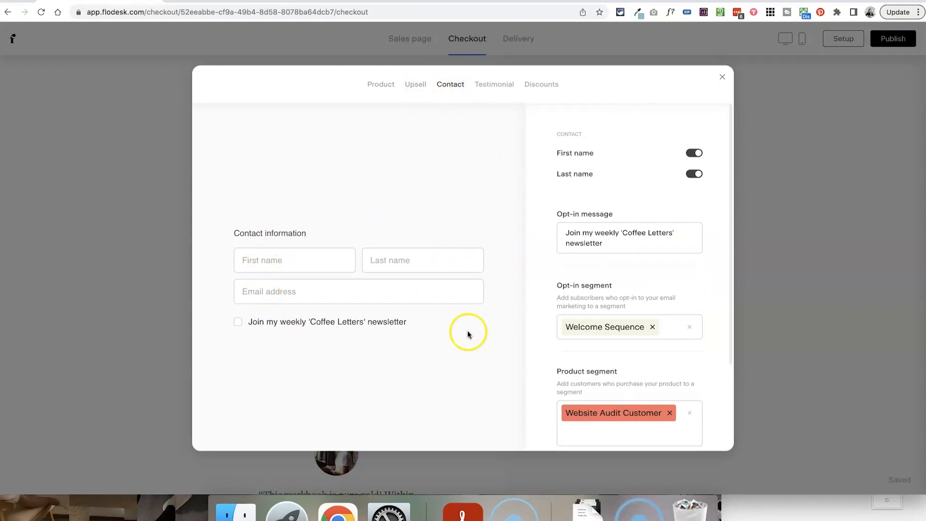
{"action": "left_click", "coordinate": [246, 315]}
{"action": "mouse_move", "coordinate": [417, 211]}
{"action": "left_mouse_down"}
{"action": "mouse_move", "coordinate": [459, 238]}
{"action": "mouse_move", "coordinate": [473, 307]}
{"action": "left_mouse_up"}
{"action": "scroll", "coordinate": [554, 288], "scroll_direction": "down", "scroll_amount": 1}
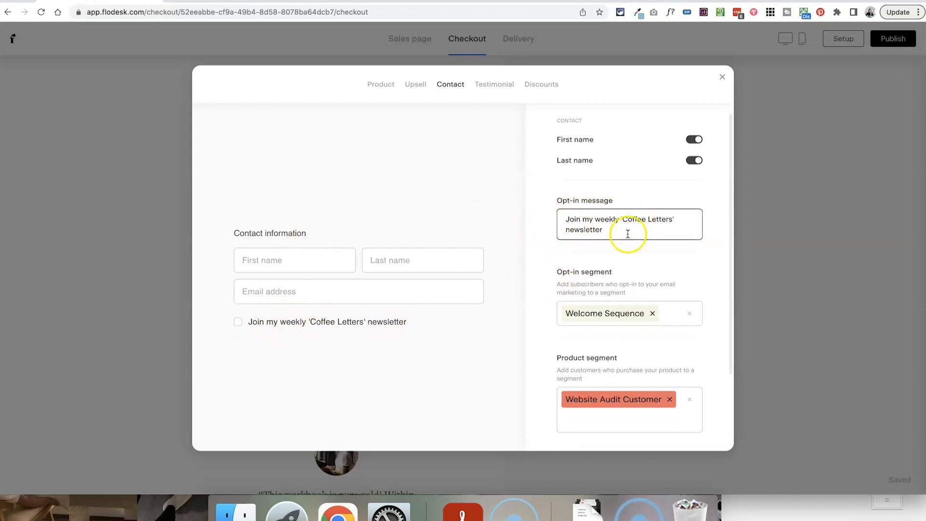
{"action": "scroll", "coordinate": [605, 272], "scroll_direction": "down", "scroll_amount": 1}
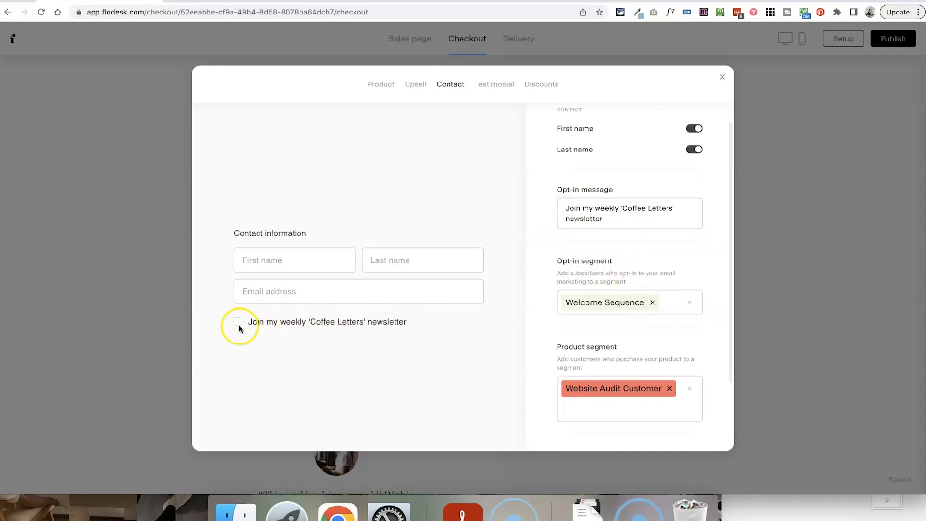
Step: Browse the segments offered for newsletter opt-ins and review the product and upsell segment settings
{"action": "left_click", "coordinate": [561, 302]}
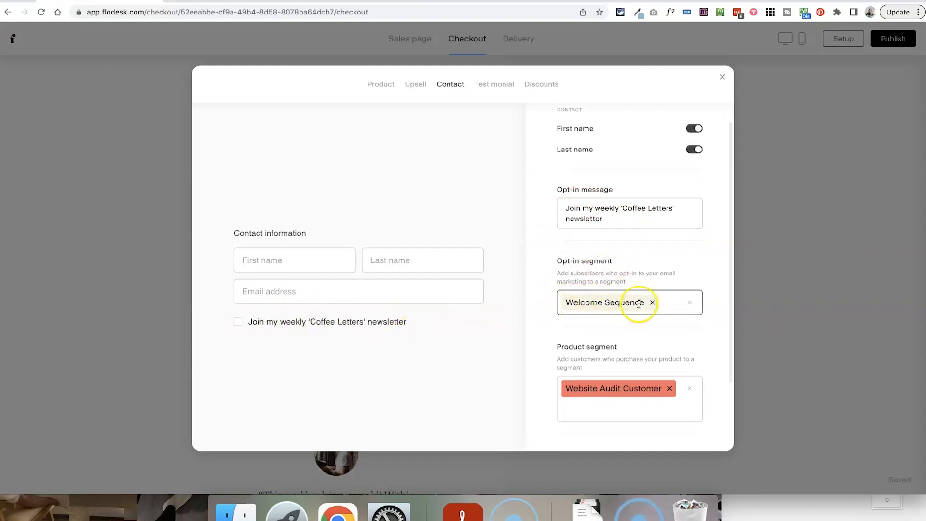
{"action": "left_click", "coordinate": [674, 302]}
{"action": "scroll", "coordinate": [648, 355], "scroll_direction": "down", "scroll_amount": 5}
{"action": "scroll", "coordinate": [627, 367], "scroll_direction": "up", "scroll_amount": 5}
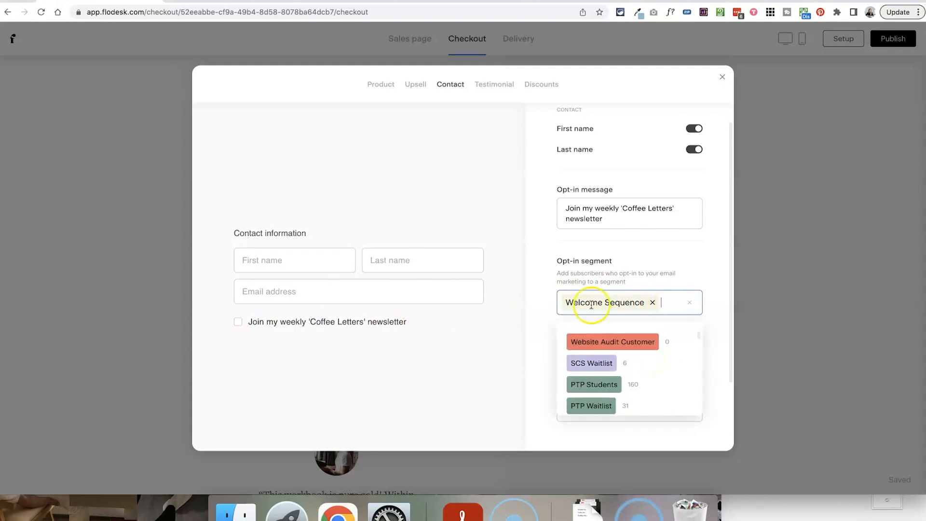
{"action": "left_click", "coordinate": [556, 273]}
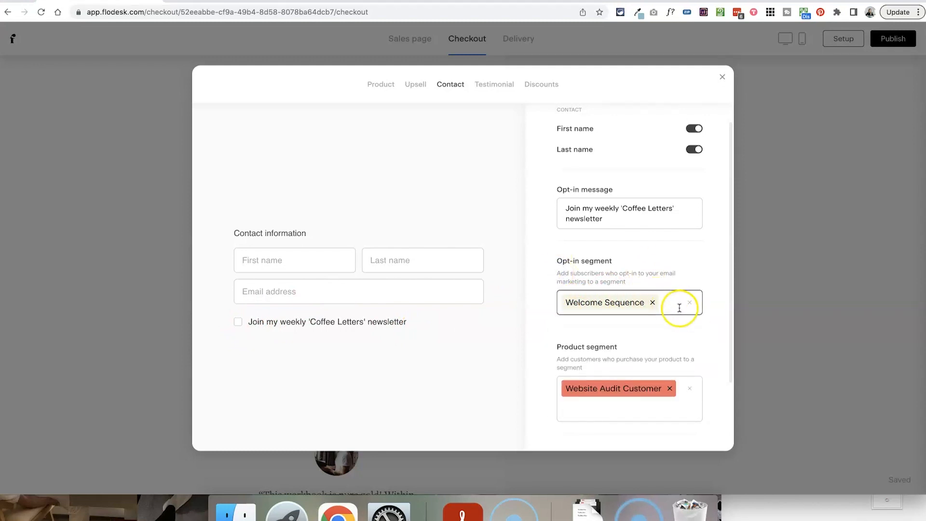
{"action": "scroll", "coordinate": [638, 321], "scroll_direction": "down", "scroll_amount": 1}
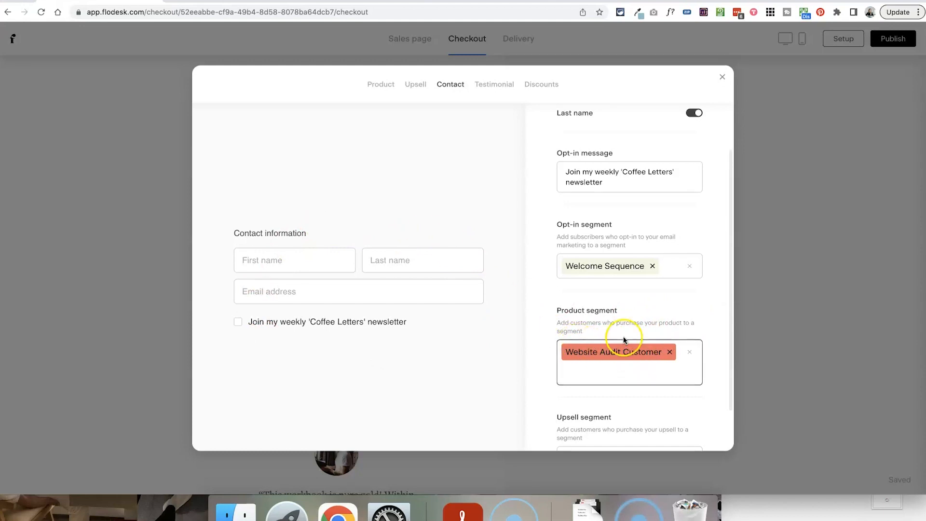
{"action": "scroll", "coordinate": [624, 340], "scroll_direction": "down", "scroll_amount": 2}
{"action": "scroll", "coordinate": [624, 340], "scroll_direction": "up", "scroll_amount": 2}
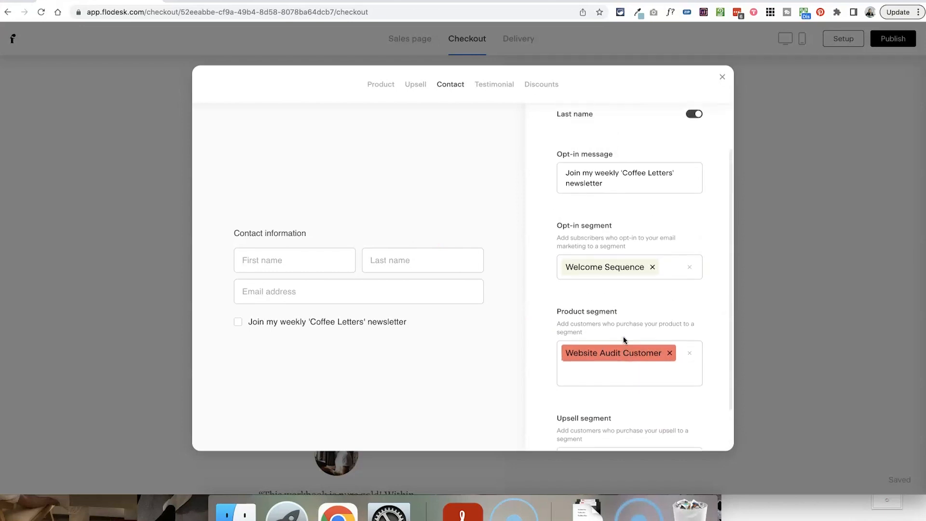
{"action": "scroll", "coordinate": [623, 340], "scroll_direction": "up", "scroll_amount": 3}
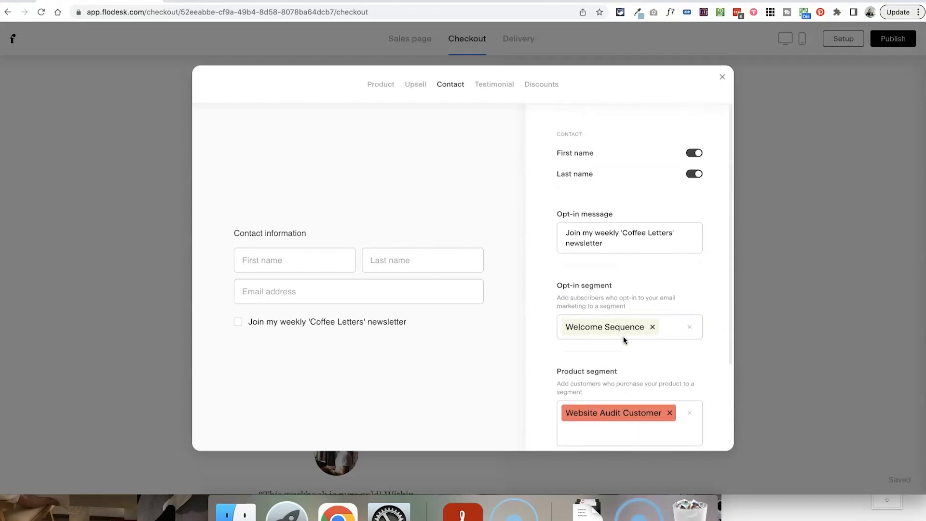
Step: View the Testimonial and Discounts settings of the checkout, and close the setup
{"action": "left_click", "coordinate": [509, 85]}
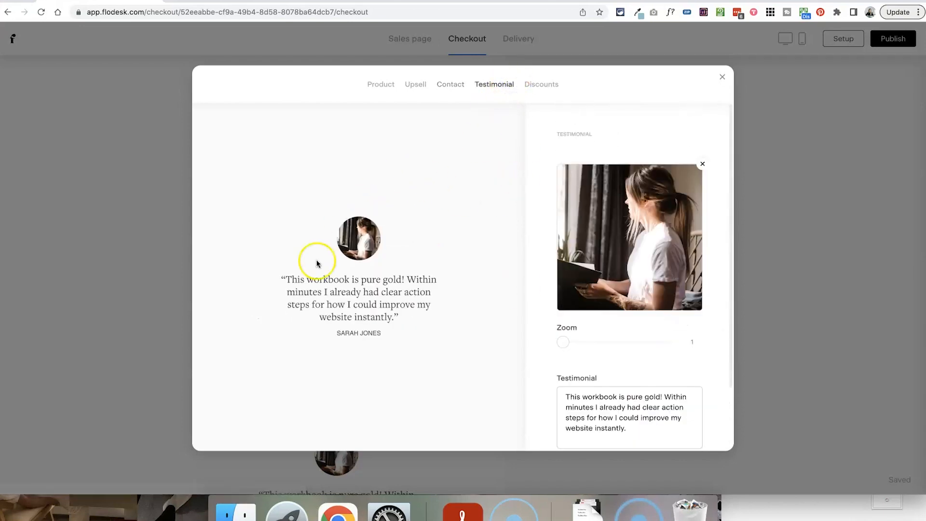
{"action": "left_click", "coordinate": [557, 85]}
{"action": "left_click", "coordinate": [725, 81]}
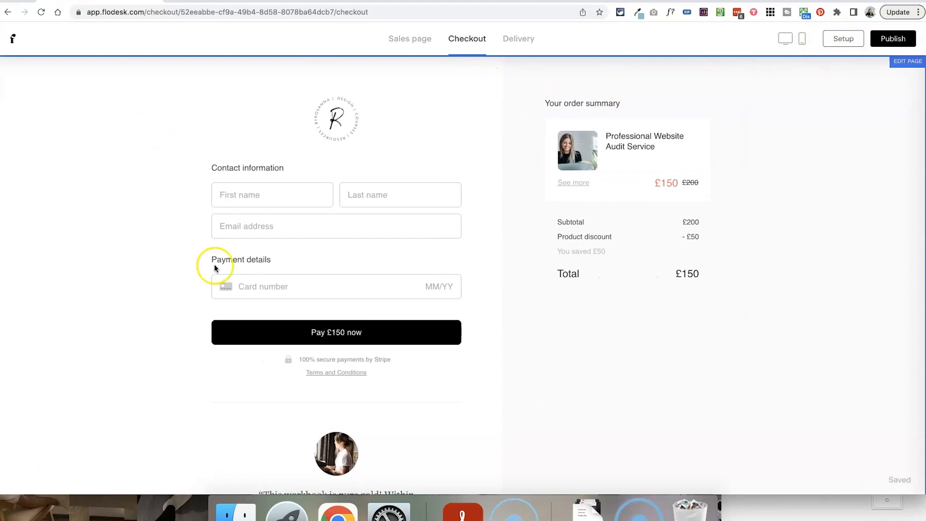
Step: Try the Discount code and Testimonial options in the checkout page settings, switching each one over and back
{"action": "left_click", "coordinate": [161, 145]}
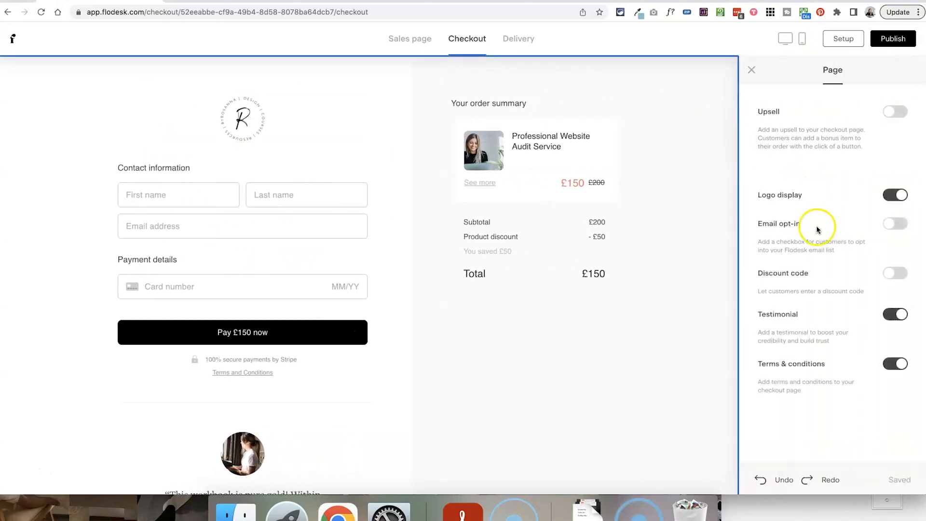
{"action": "left_click", "coordinate": [892, 276]}
{"action": "left_click", "coordinate": [898, 277]}
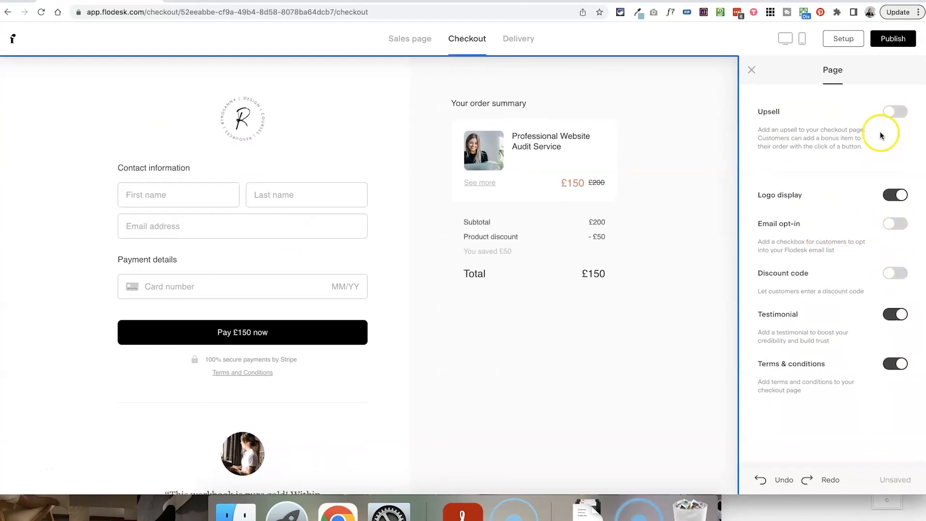
{"action": "left_click", "coordinate": [898, 315]}
{"action": "left_click", "coordinate": [899, 316]}
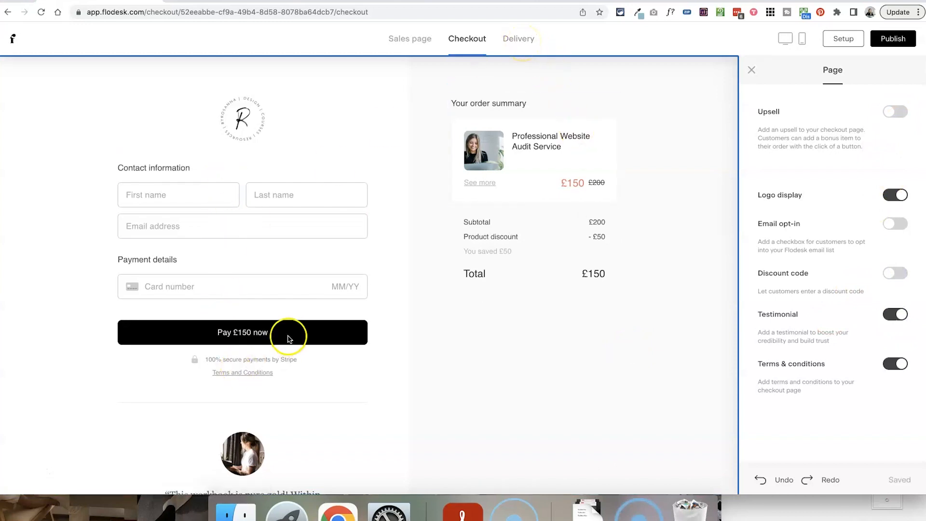
Step: Show the Delivery page settings and try the Download option, switching it on and back off
{"action": "left_click", "coordinate": [530, 41]}
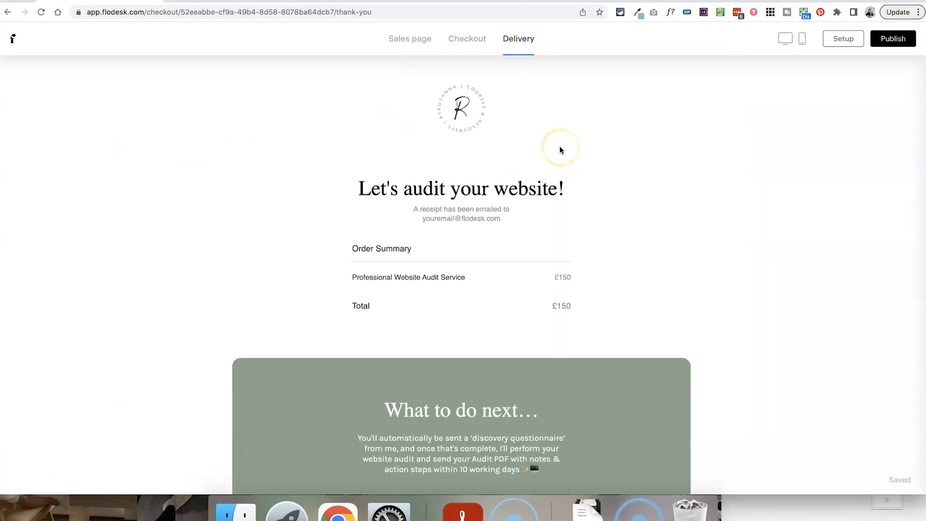
{"action": "left_click", "coordinate": [689, 177]}
{"action": "left_click", "coordinate": [669, 180]}
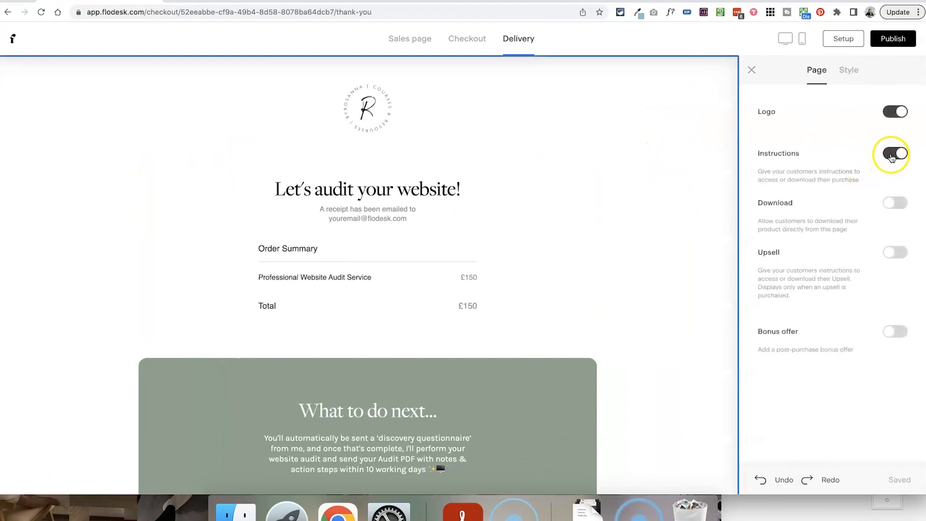
{"action": "left_click", "coordinate": [896, 203]}
{"action": "left_click", "coordinate": [895, 205]}
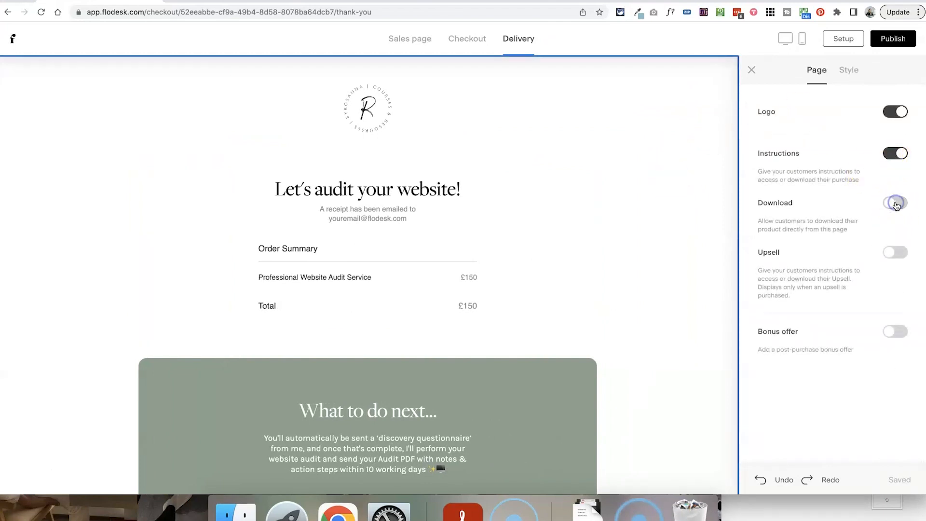
Step: View the font settings of the "Let's audit your website!" heading and the block settings of the receipt on the delivery page
{"action": "left_click", "coordinate": [341, 182]}
{"action": "scroll", "coordinate": [411, 191], "scroll_direction": "down", "scroll_amount": 1}
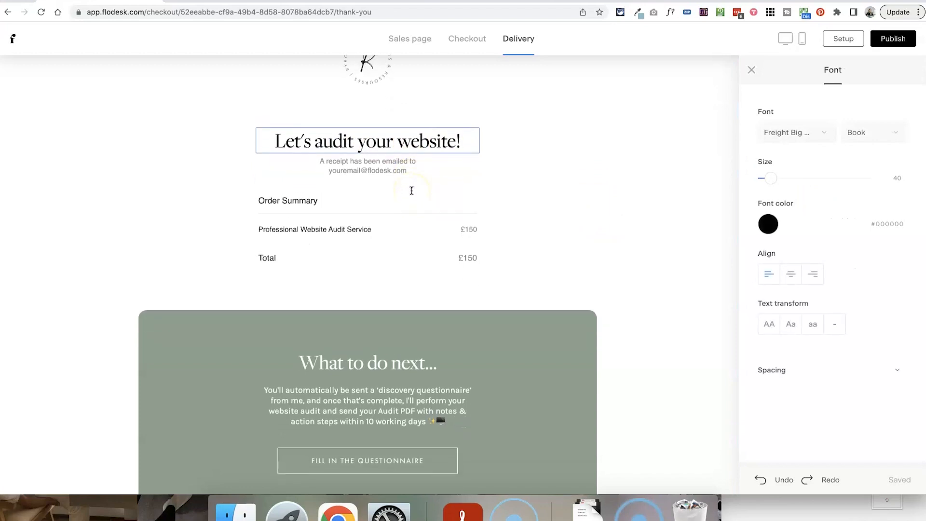
{"action": "scroll", "coordinate": [412, 190], "scroll_direction": "up", "scroll_amount": 2}
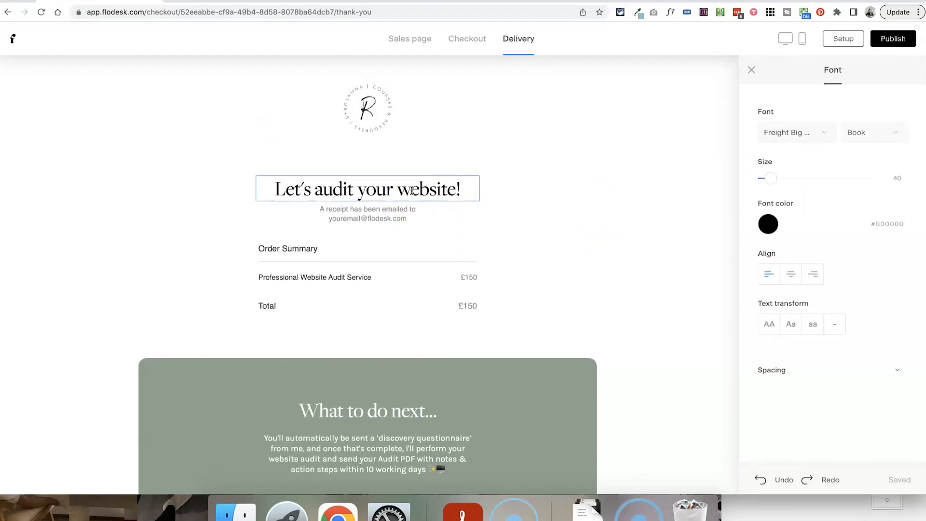
{"action": "left_click", "coordinate": [457, 275]}
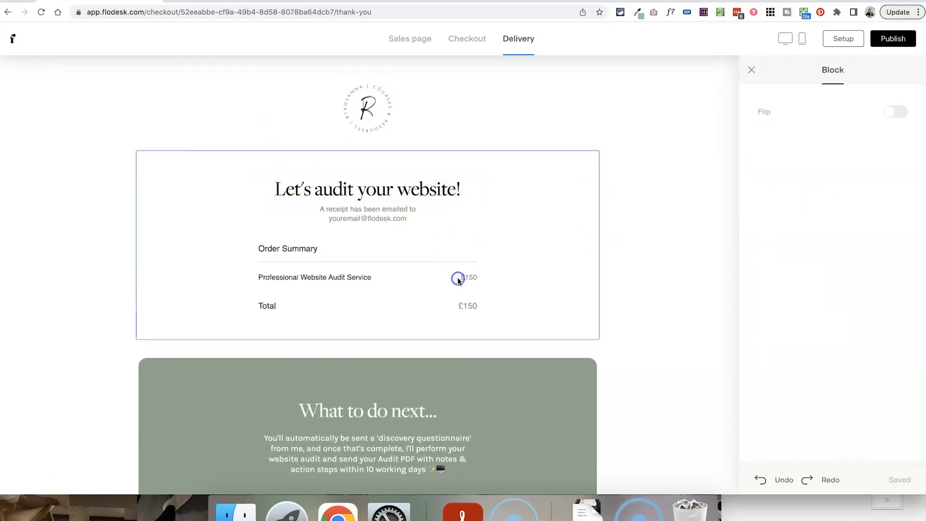
{"action": "left_click", "coordinate": [649, 204]}
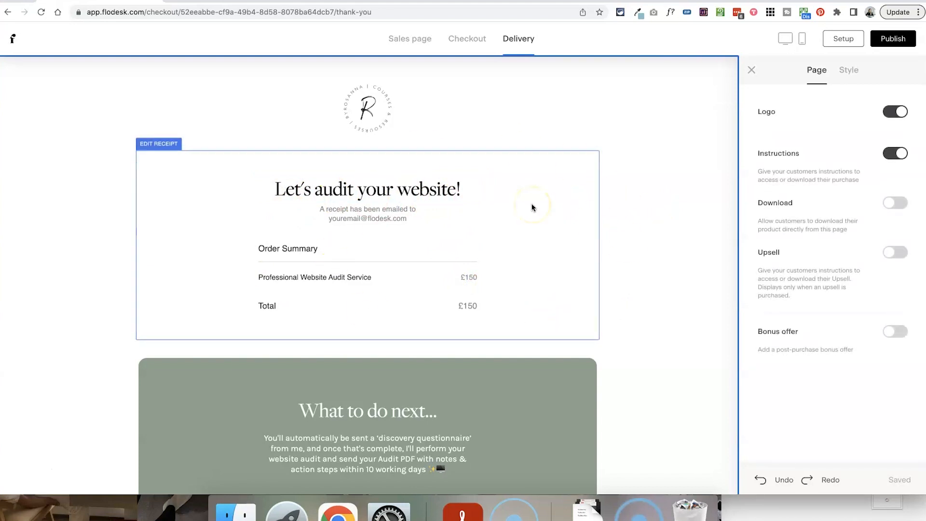
Step: View the settings of the "What to do next..." instructions block and the link option of its "Fill in the questionnaire" button
{"action": "scroll", "coordinate": [532, 208], "scroll_direction": "down", "scroll_amount": 4}
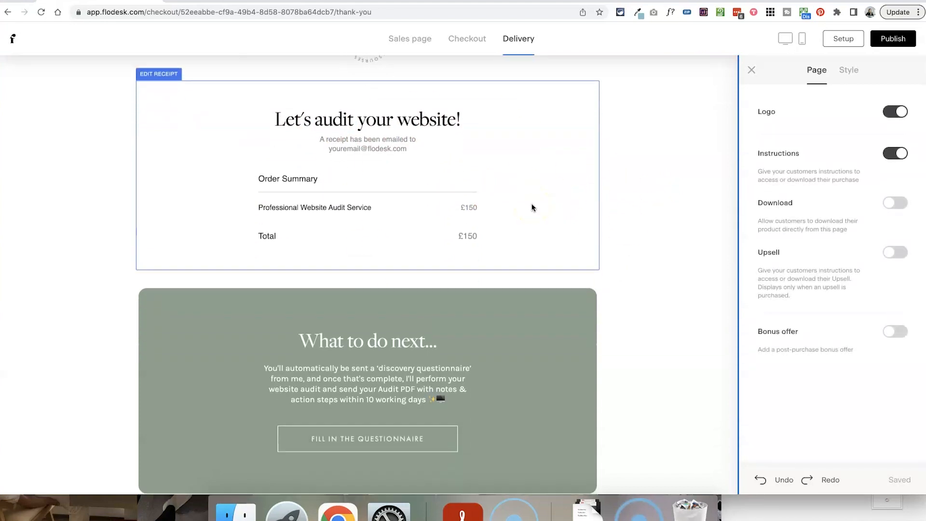
{"action": "left_click", "coordinate": [175, 291]}
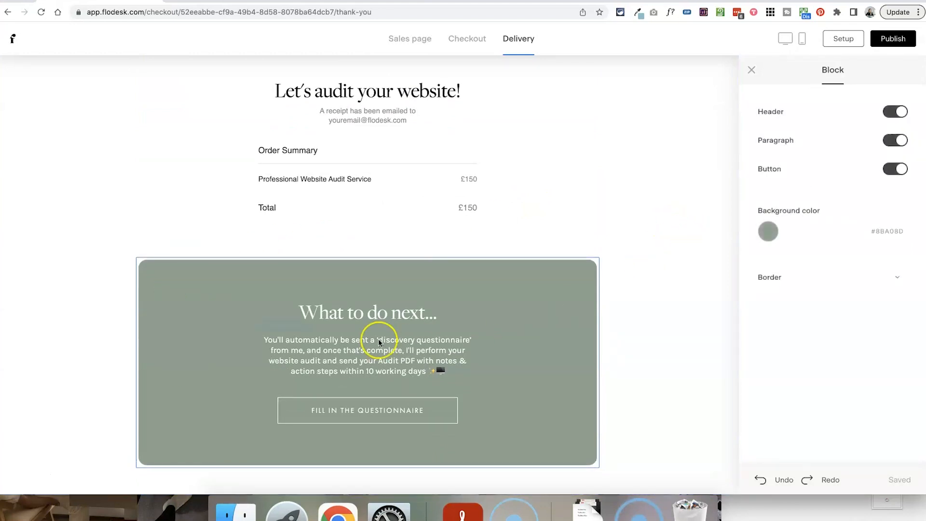
{"action": "left_click", "coordinate": [430, 312]}
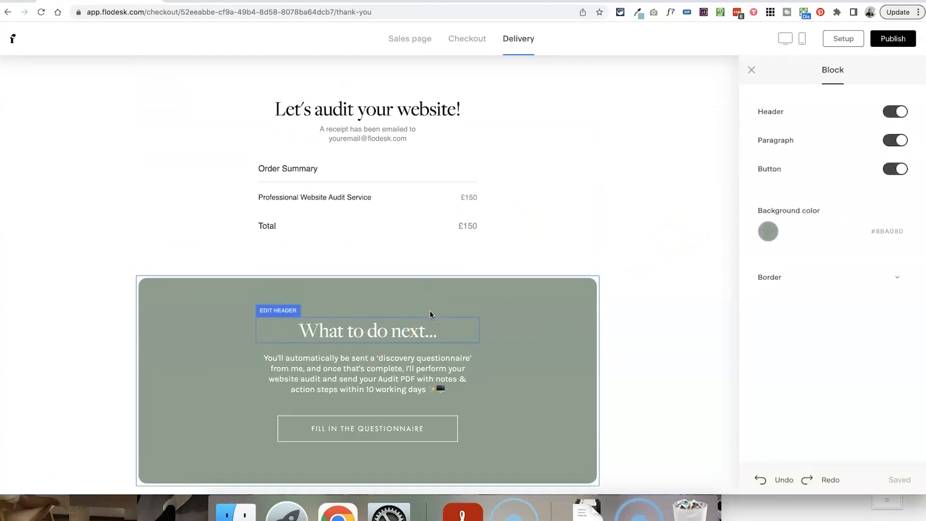
{"action": "left_click", "coordinate": [357, 332]}
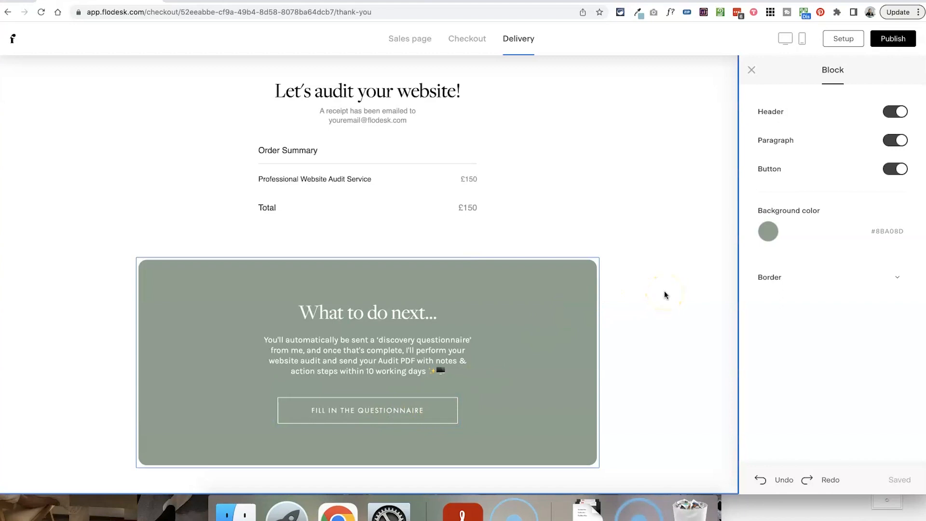
{"action": "left_click", "coordinate": [438, 408]}
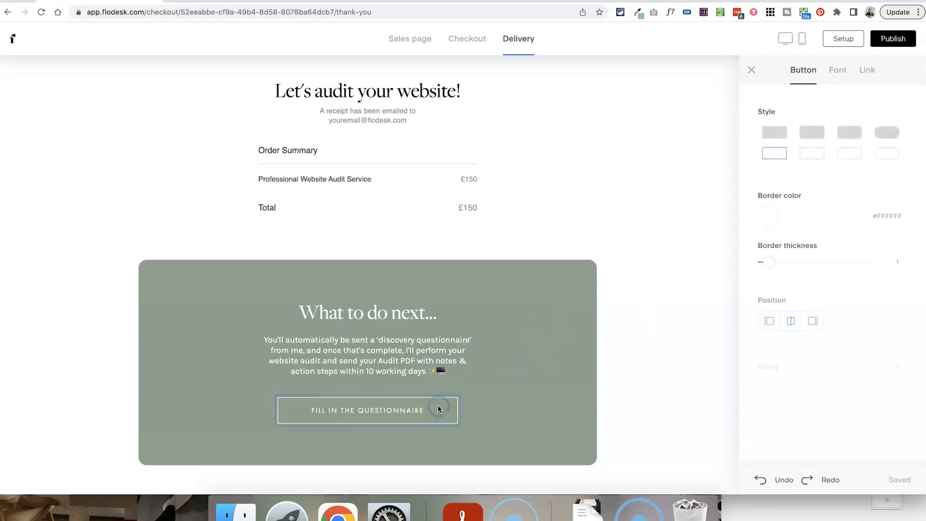
{"action": "left_click", "coordinate": [866, 71]}
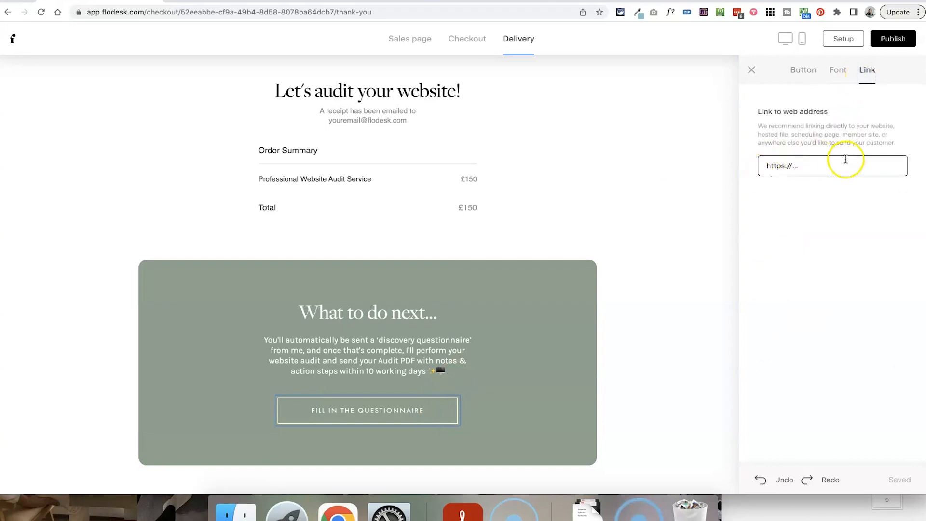
{"action": "left_click", "coordinate": [676, 237]}
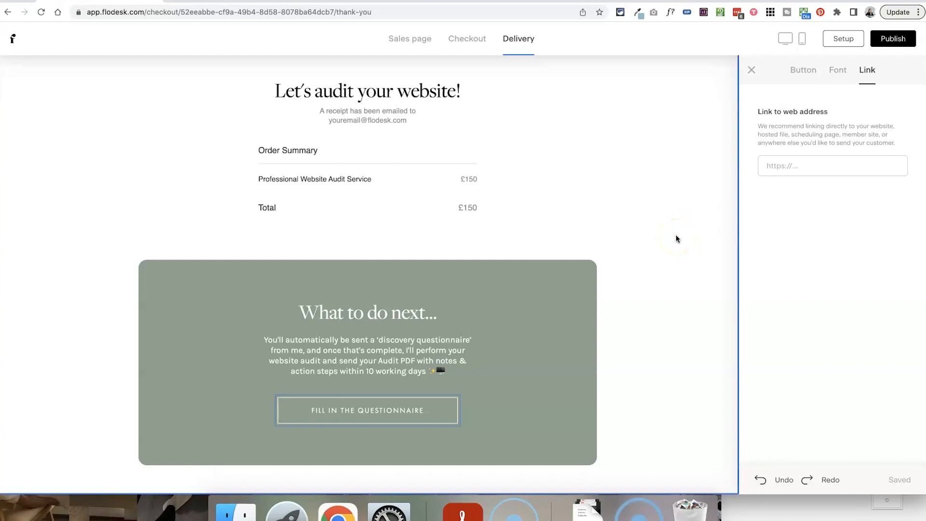
{"action": "left_click", "coordinate": [676, 237]}
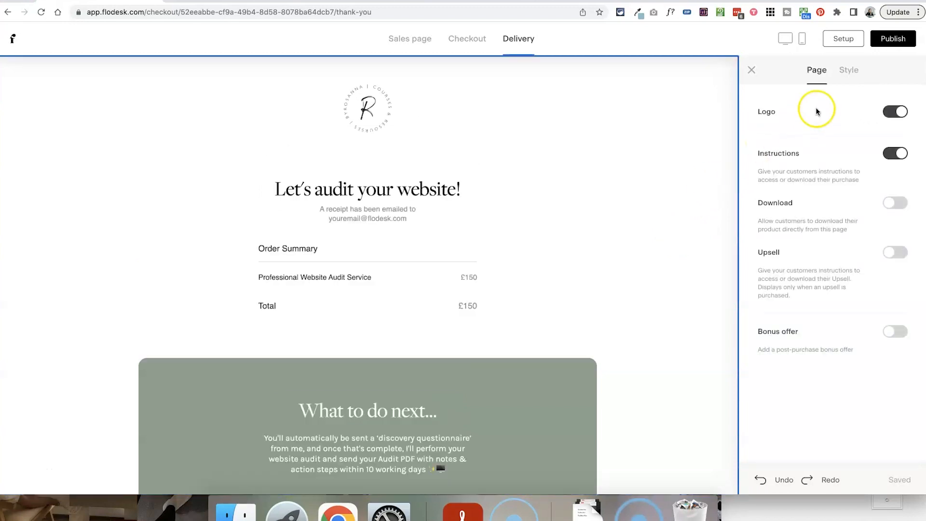
Step: Publish the website audit checkout, copy its share link and open the live sales page in a new browser tab to look through it
{"action": "left_click", "coordinate": [893, 42]}
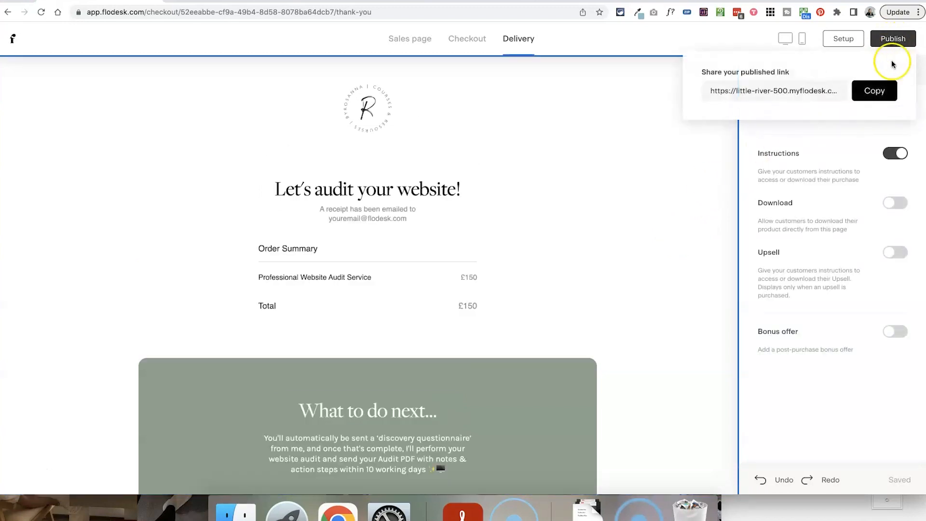
{"action": "left_click", "coordinate": [859, 92]}
{"action": "key", "text": "ctrl+t"}
{"action": "key", "text": "ctrl+v"}
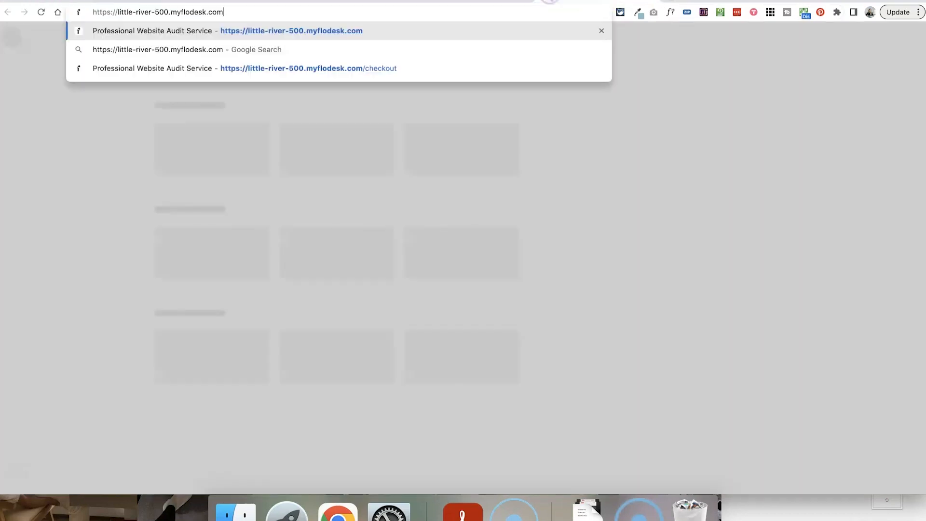
{"action": "key", "text": "Return"}
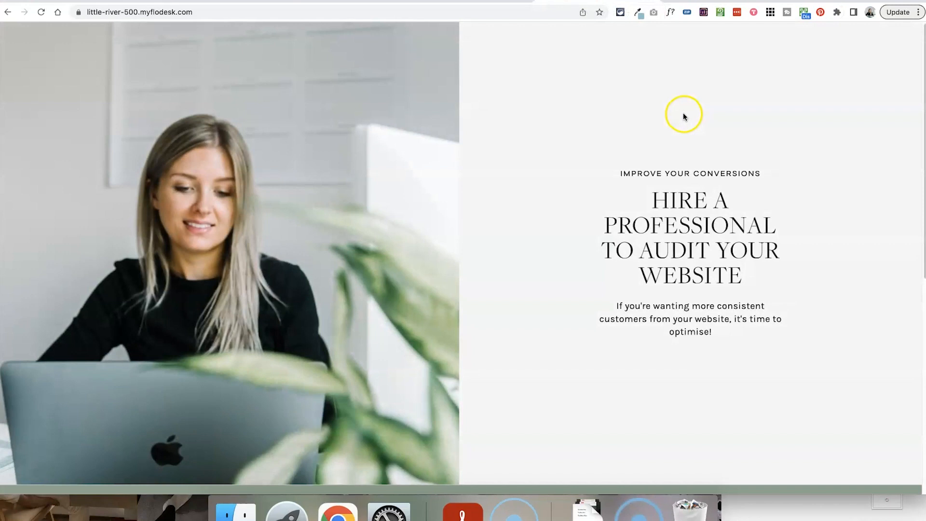
{"action": "scroll", "coordinate": [422, 244], "scroll_direction": "down", "scroll_amount": 4}
{"action": "scroll", "coordinate": [422, 243], "scroll_direction": "down", "scroll_amount": 4}
{"action": "scroll", "coordinate": [422, 244], "scroll_direction": "up", "scroll_amount": 4}
{"action": "scroll", "coordinate": [422, 244], "scroll_direction": "down", "scroll_amount": 8}
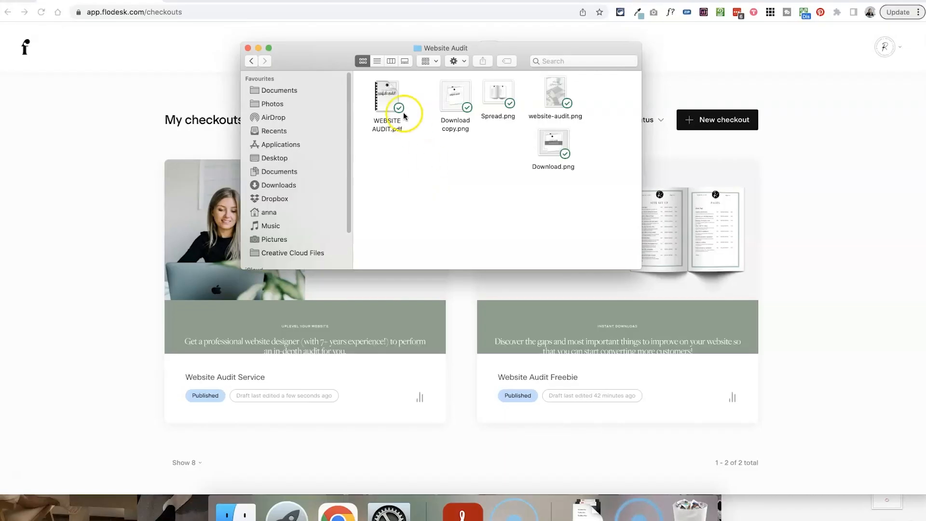
Step: Open WEBSITE AUDIT.pdf from the Website Audit folder in Acrobat, look through its checklist pages, and close it
{"action": "double_click", "coordinate": [385, 88]}
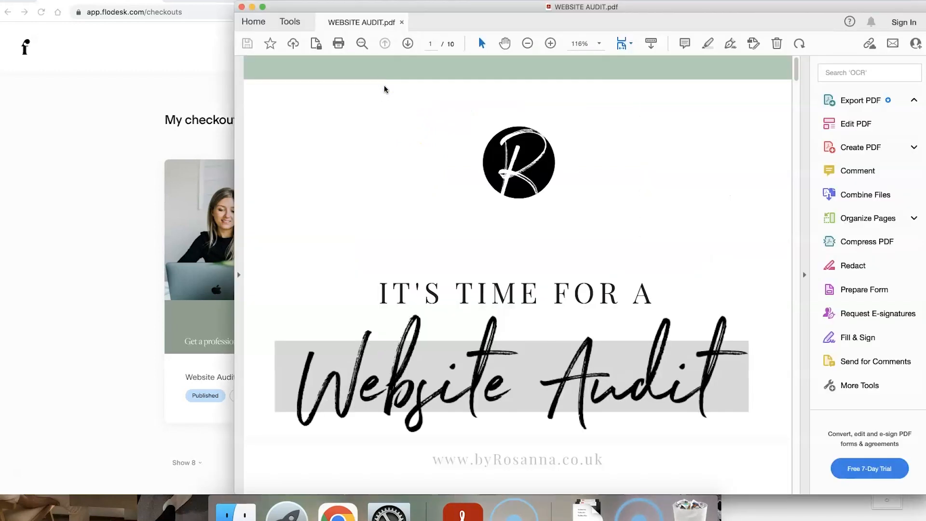
{"action": "scroll", "coordinate": [530, 270], "scroll_direction": "down", "scroll_amount": 4}
{"action": "scroll", "coordinate": [532, 271], "scroll_direction": "down", "scroll_amount": 5}
{"action": "scroll", "coordinate": [540, 299], "scroll_direction": "down", "scroll_amount": 5}
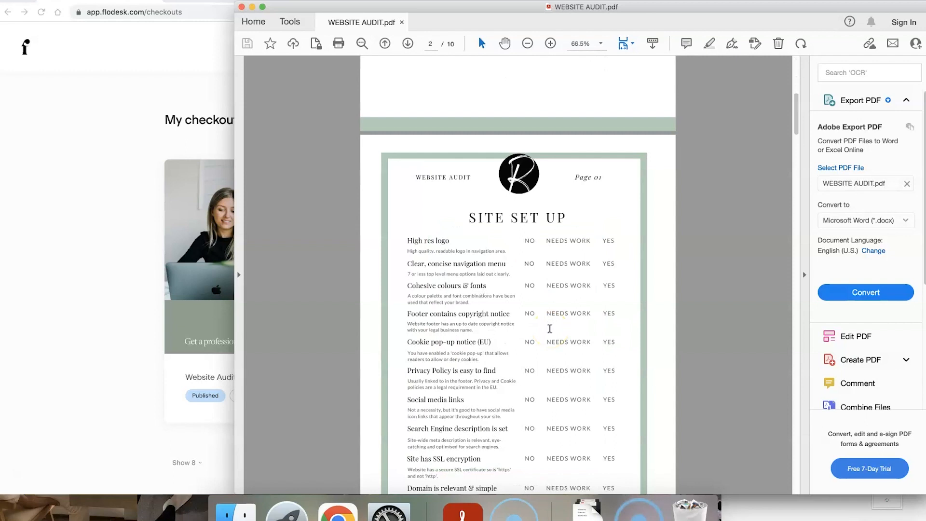
{"action": "scroll", "coordinate": [550, 329], "scroll_direction": "down", "scroll_amount": 4}
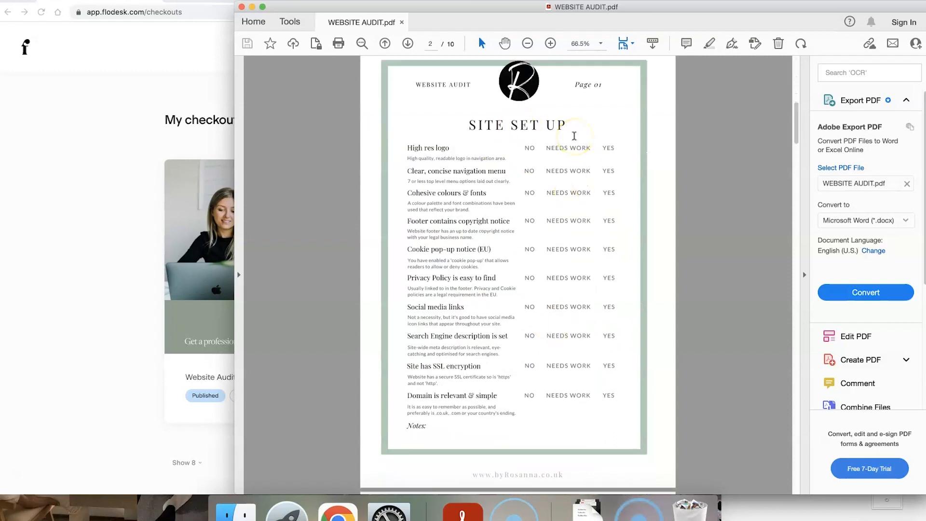
{"action": "scroll", "coordinate": [576, 265], "scroll_direction": "up", "scroll_amount": 5}
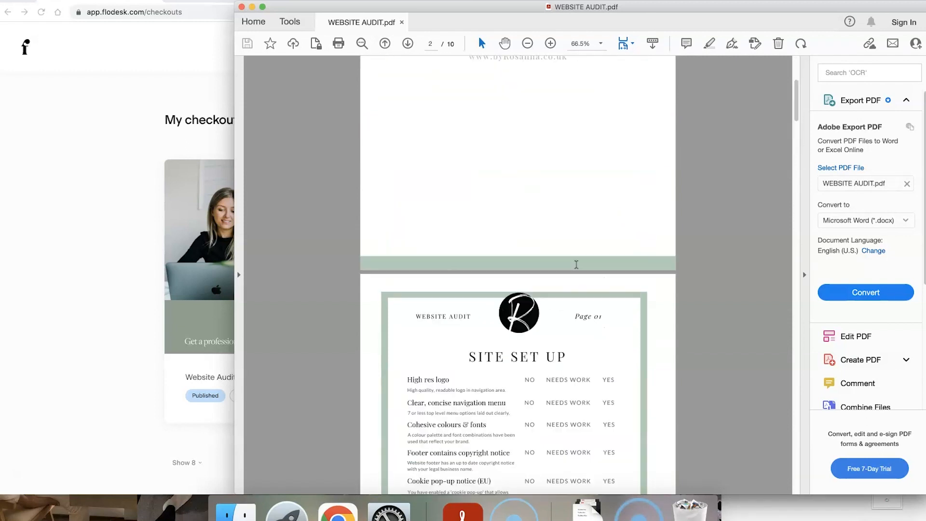
{"action": "scroll", "coordinate": [576, 265], "scroll_direction": "down", "scroll_amount": 2}
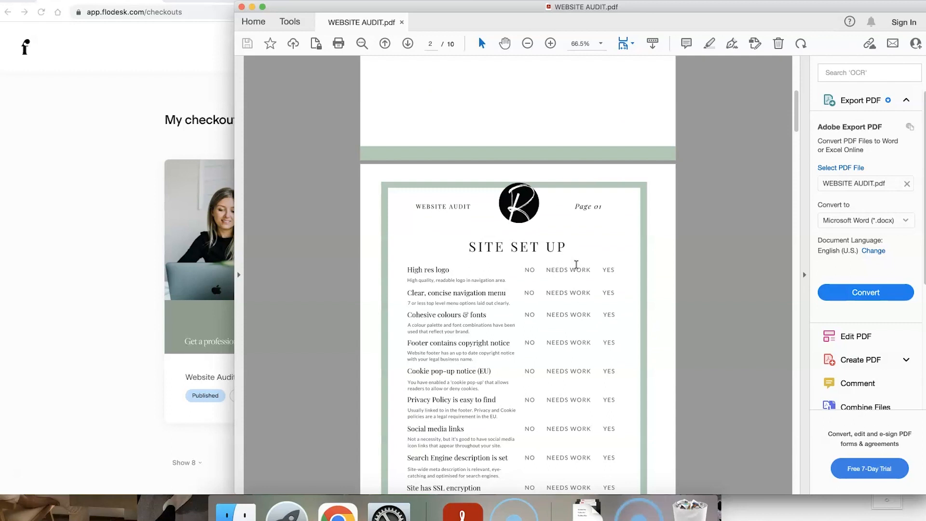
{"action": "scroll", "coordinate": [576, 264], "scroll_direction": "down", "scroll_amount": 6}
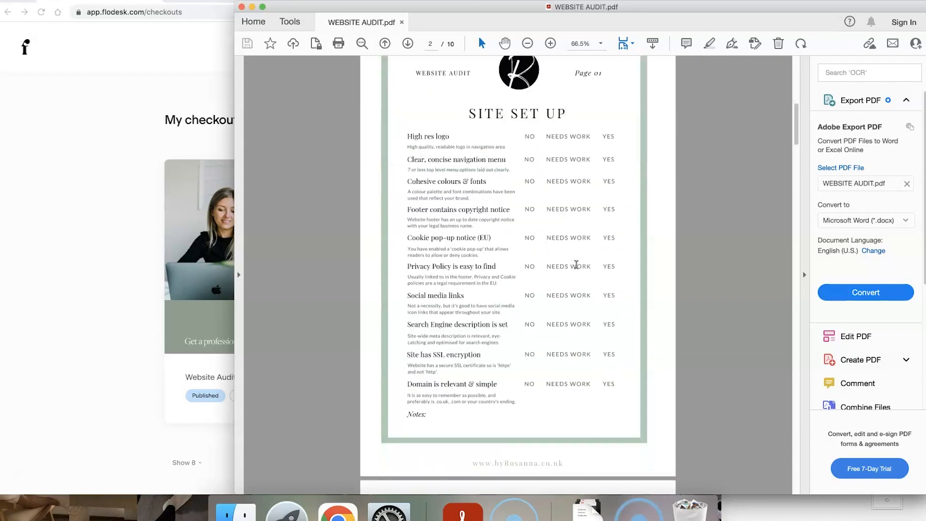
{"action": "scroll", "coordinate": [576, 264], "scroll_direction": "down", "scroll_amount": 15}
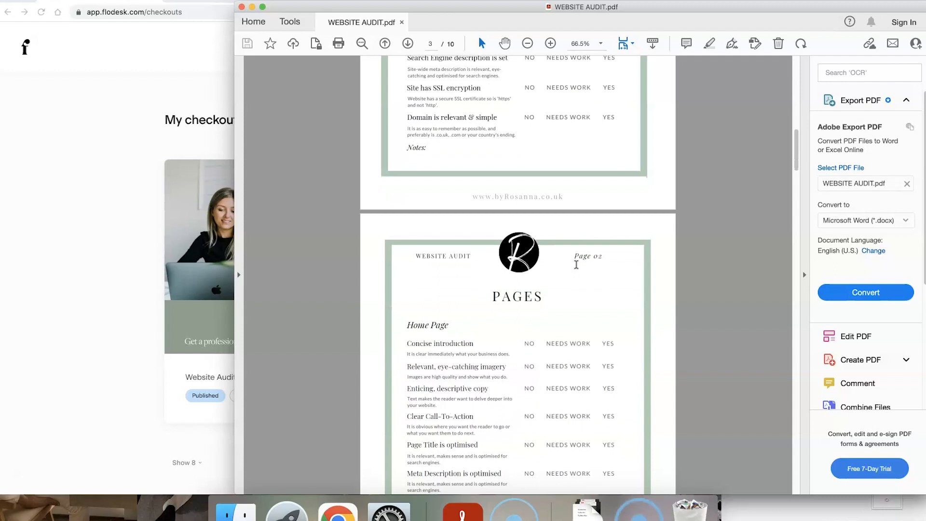
{"action": "scroll", "coordinate": [576, 265], "scroll_direction": "down", "scroll_amount": 3}
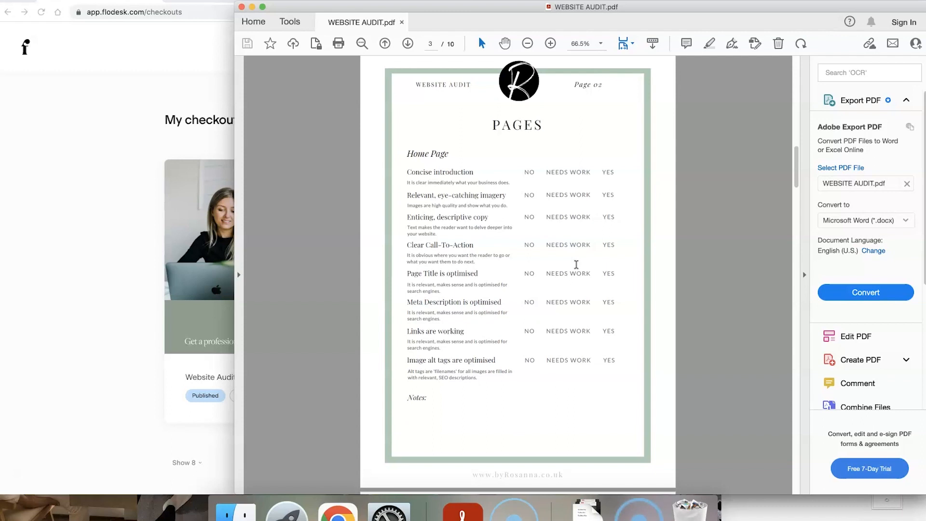
{"action": "scroll", "coordinate": [577, 264], "scroll_direction": "down", "scroll_amount": 4}
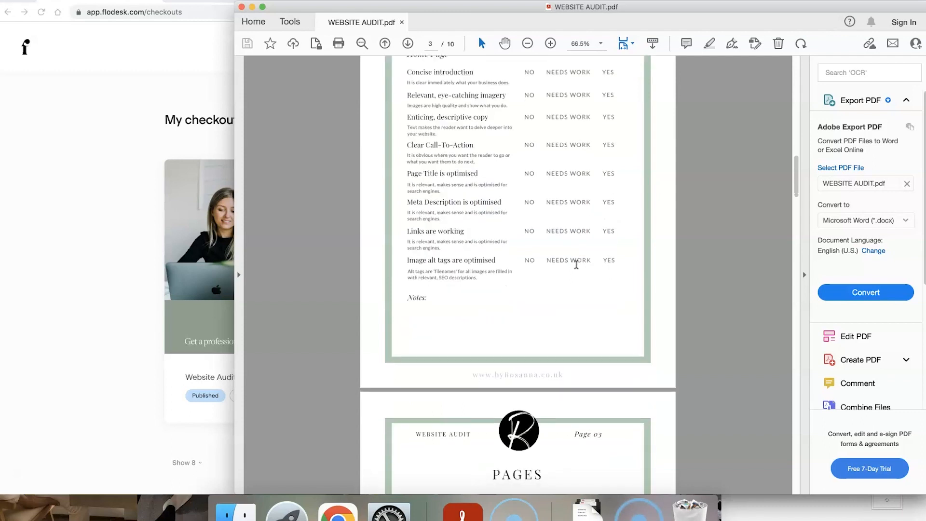
{"action": "scroll", "coordinate": [576, 264], "scroll_direction": "down", "scroll_amount": 2}
{"action": "scroll", "coordinate": [576, 265], "scroll_direction": "down", "scroll_amount": 15}
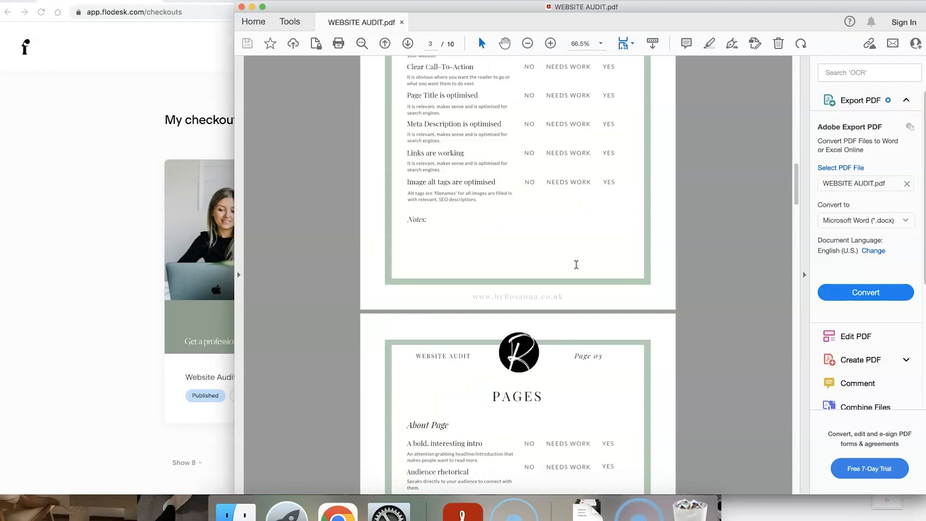
{"action": "scroll", "coordinate": [577, 264], "scroll_direction": "down", "scroll_amount": 5}
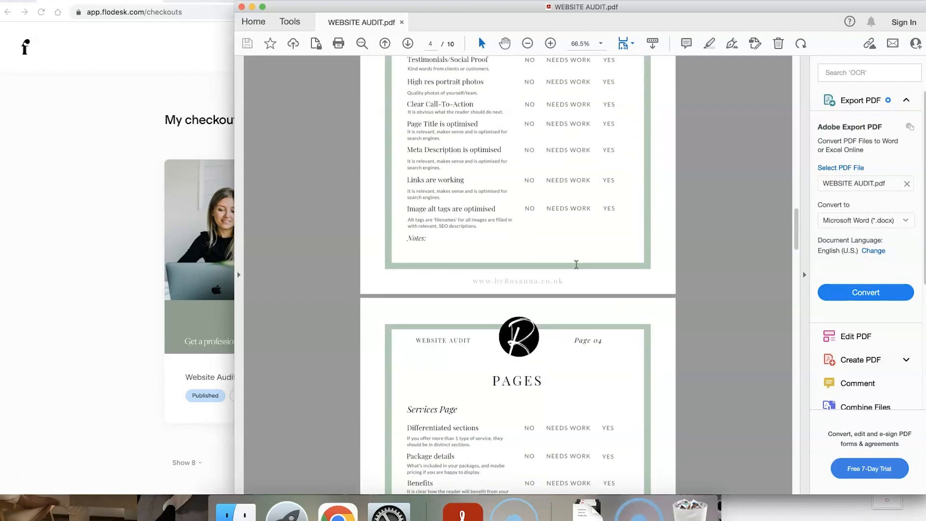
{"action": "scroll", "coordinate": [577, 264], "scroll_direction": "down", "scroll_amount": 20}
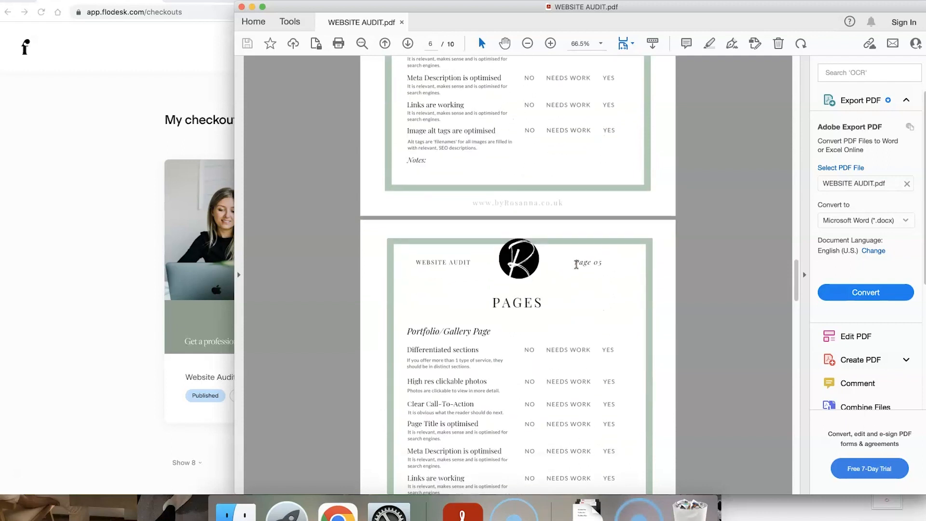
{"action": "scroll", "coordinate": [576, 264], "scroll_direction": "down", "scroll_amount": 7}
{"action": "key", "text": "super+q"}
Step: Show the Canva home page, return to the Website Audit folder, and preview the Spread.png mockup
{"action": "left_click", "coordinate": [410, 102]}
{"action": "left_click", "coordinate": [459, 2]}
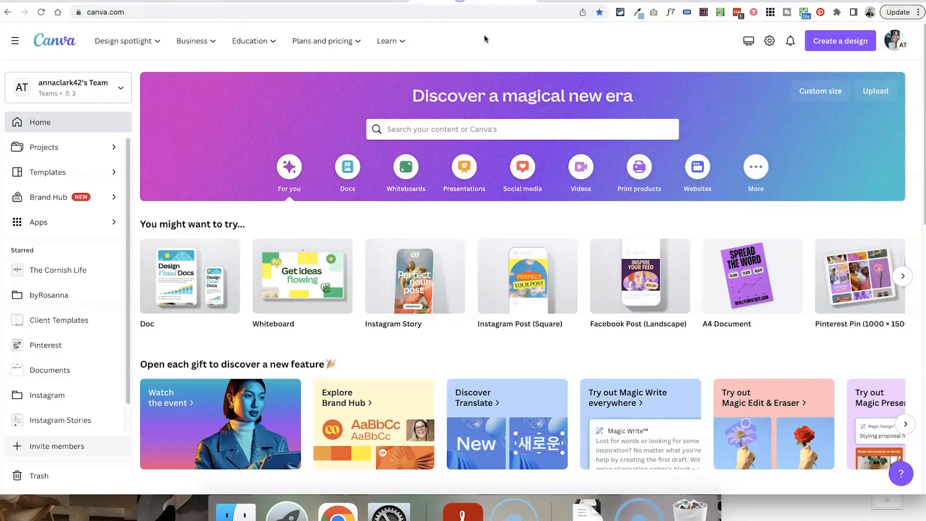
{"action": "left_click", "coordinate": [94, 2]}
{"action": "left_click", "coordinate": [235, 510]}
{"action": "double_click", "coordinate": [499, 92]}
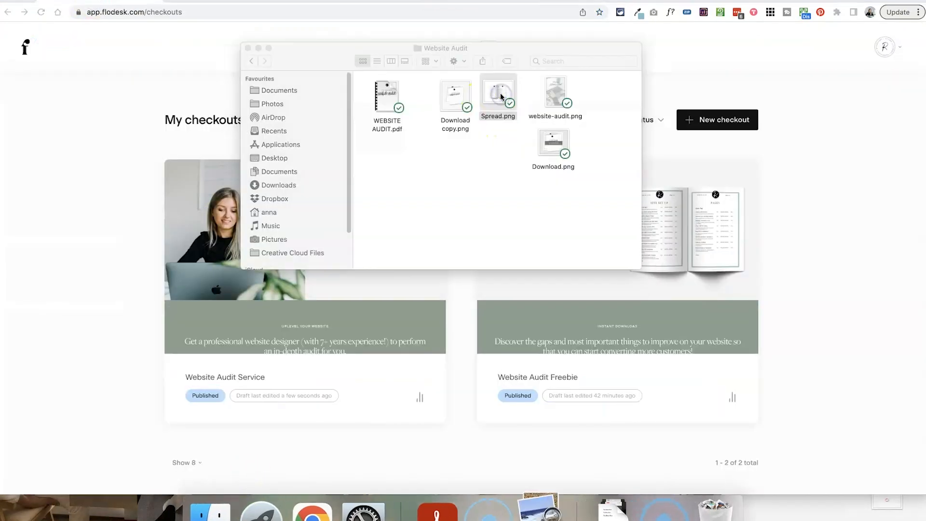
{"action": "key", "text": "super+w"}
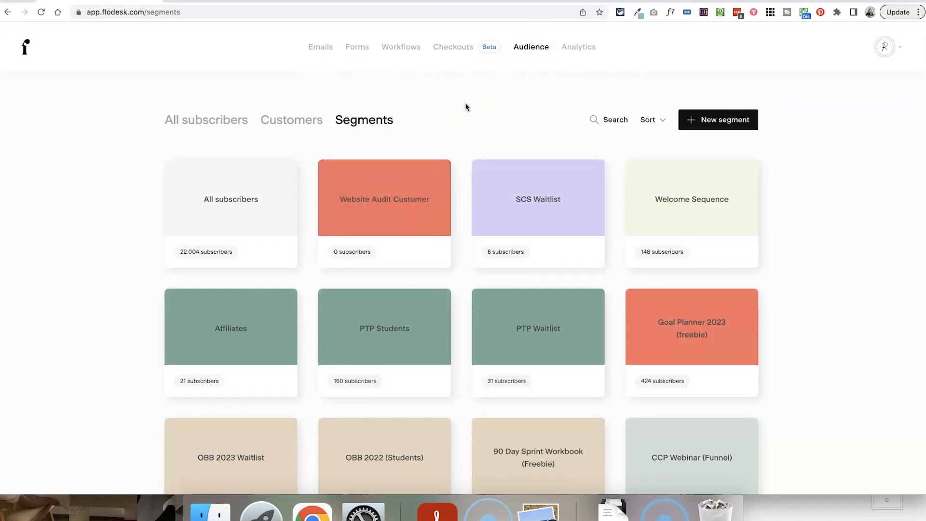
Step: Create a new subscriber segment for the website audit freebie, give it the red segment colour, and save it
{"action": "left_click", "coordinate": [722, 124]}
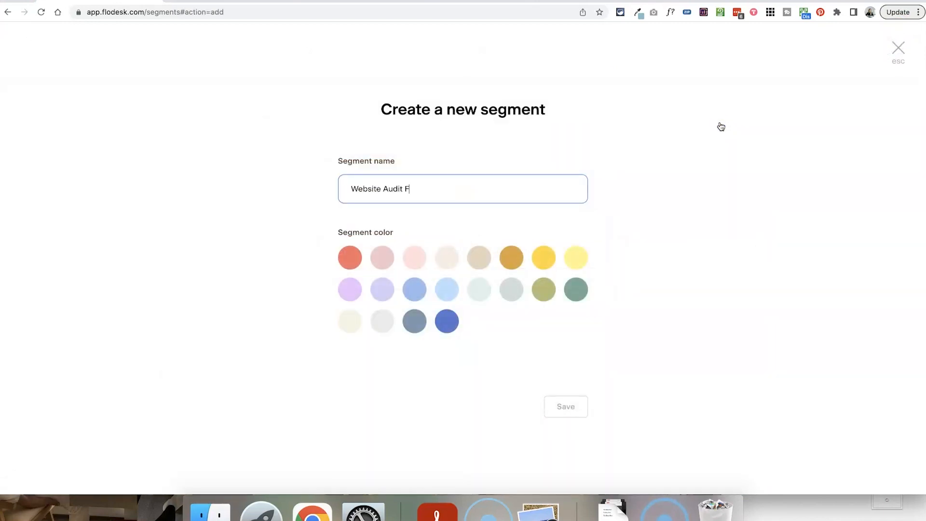
{"action": "left_click", "coordinate": [350, 255]}
{"action": "left_click", "coordinate": [581, 407]}
{"action": "left_click", "coordinate": [896, 50]}
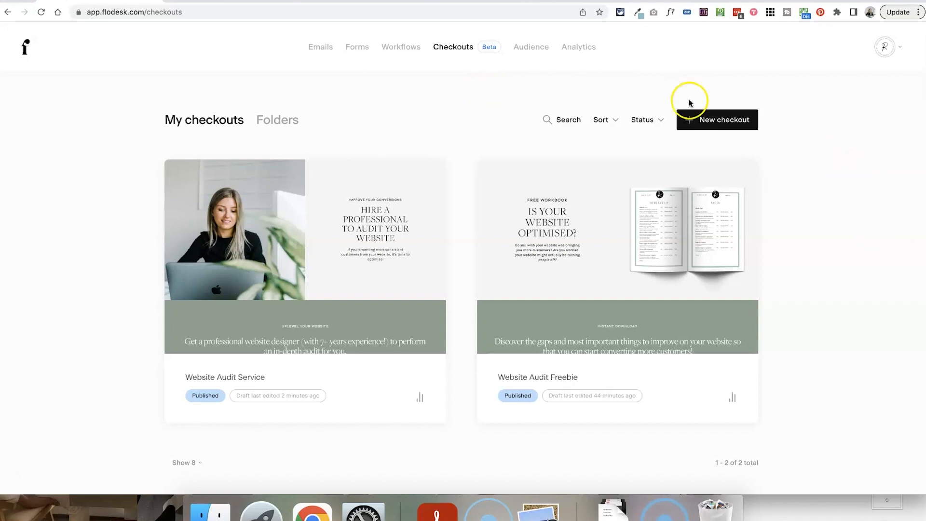
Step: Create a new checkout from the Simple Freebie template in the Freebie category and look through its sales page
{"action": "left_click", "coordinate": [711, 121]}
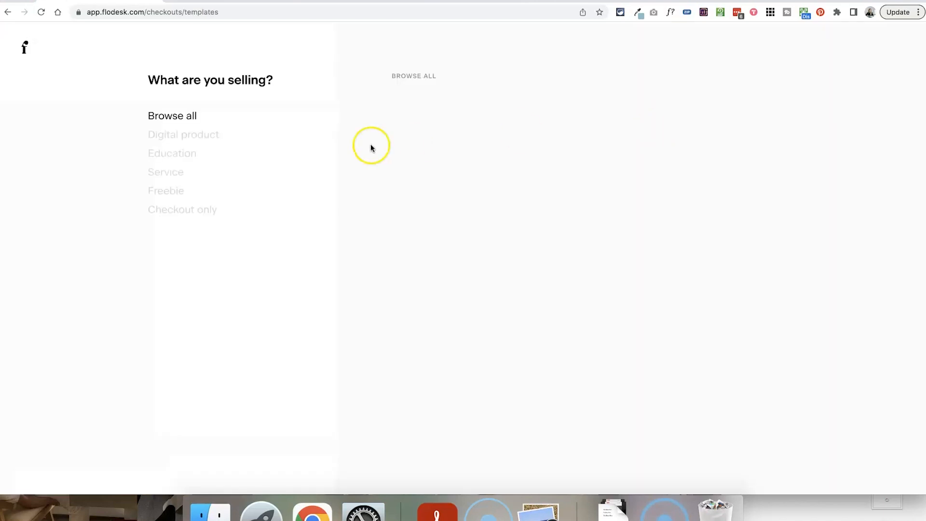
{"action": "left_click", "coordinate": [167, 193]}
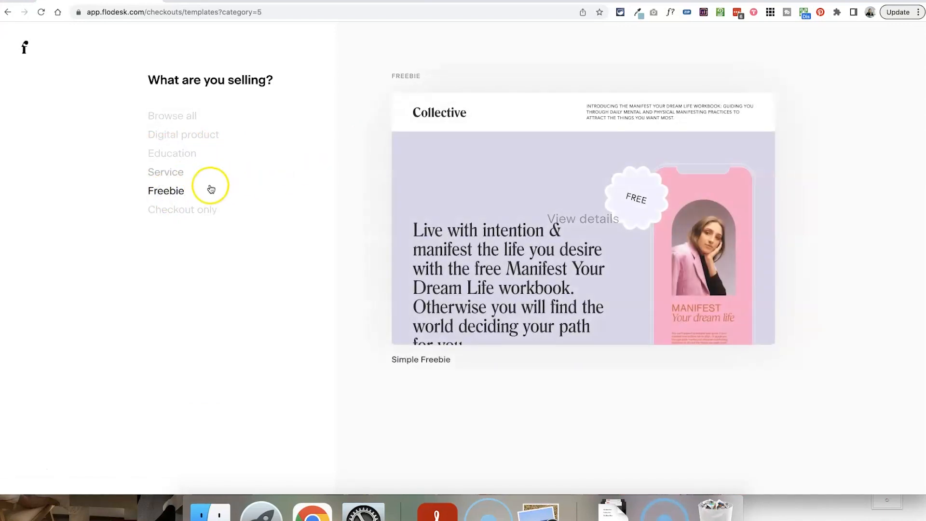
{"action": "left_click", "coordinate": [591, 218]}
{"action": "scroll", "coordinate": [428, 271], "scroll_direction": "down", "scroll_amount": 5}
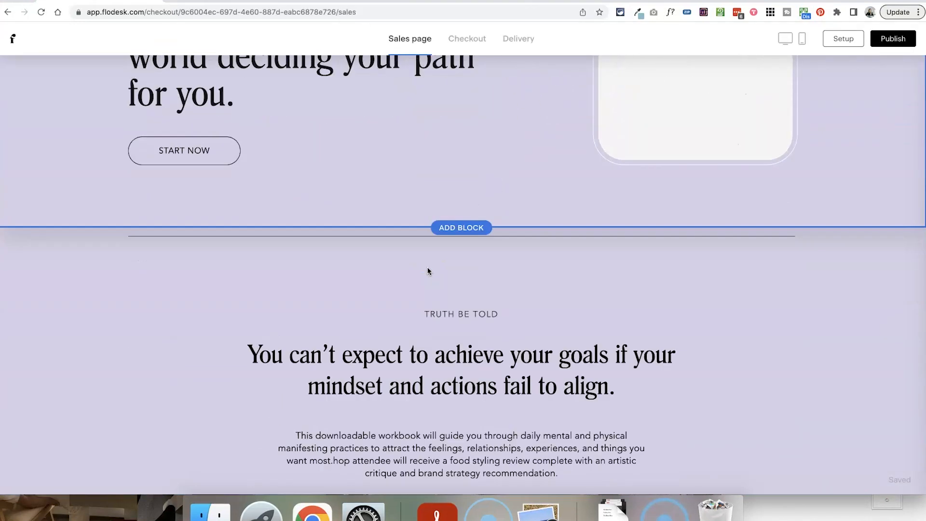
{"action": "scroll", "coordinate": [428, 271], "scroll_direction": "down", "scroll_amount": 7}
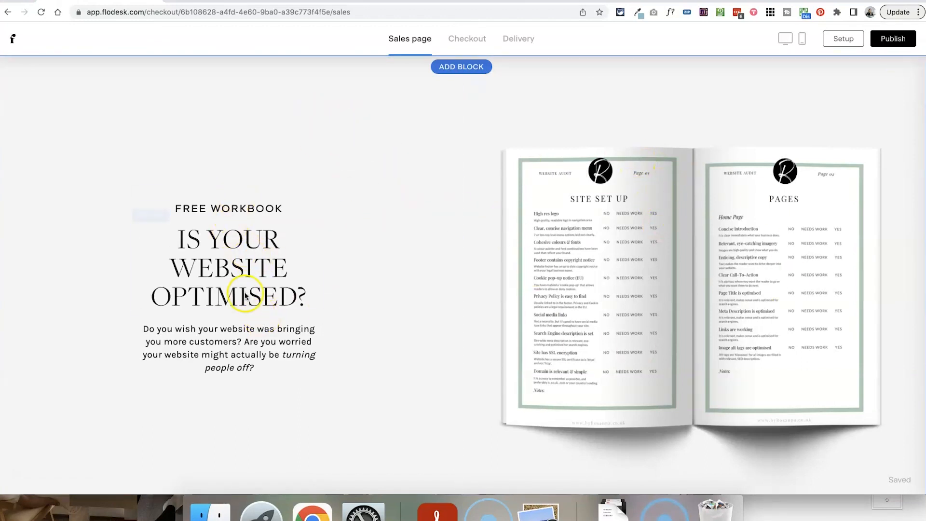
Step: Look through the existing website audit freebie's sales page, from the free workbook section to the instant download section
{"action": "scroll", "coordinate": [369, 219], "scroll_direction": "down", "scroll_amount": 3}
{"action": "scroll", "coordinate": [369, 219], "scroll_direction": "up", "scroll_amount": 3}
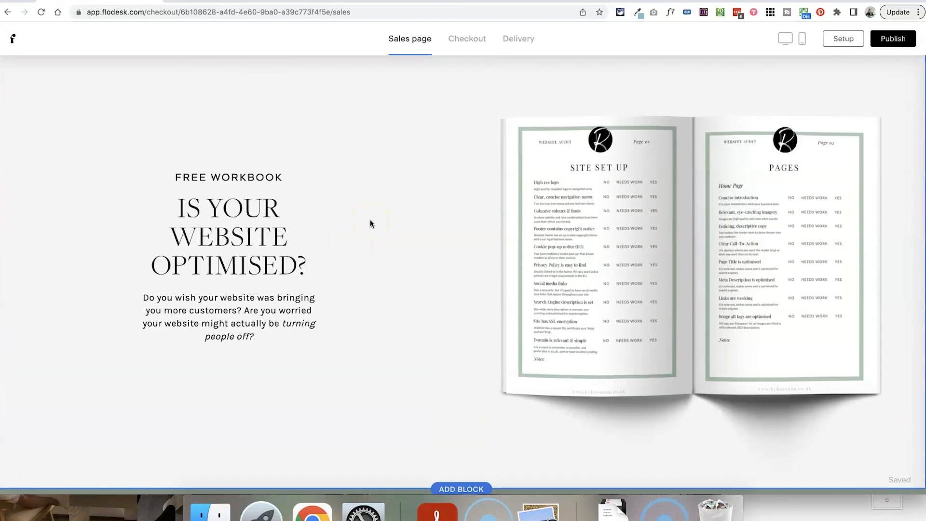
{"action": "scroll", "coordinate": [371, 265], "scroll_direction": "down", "scroll_amount": 7}
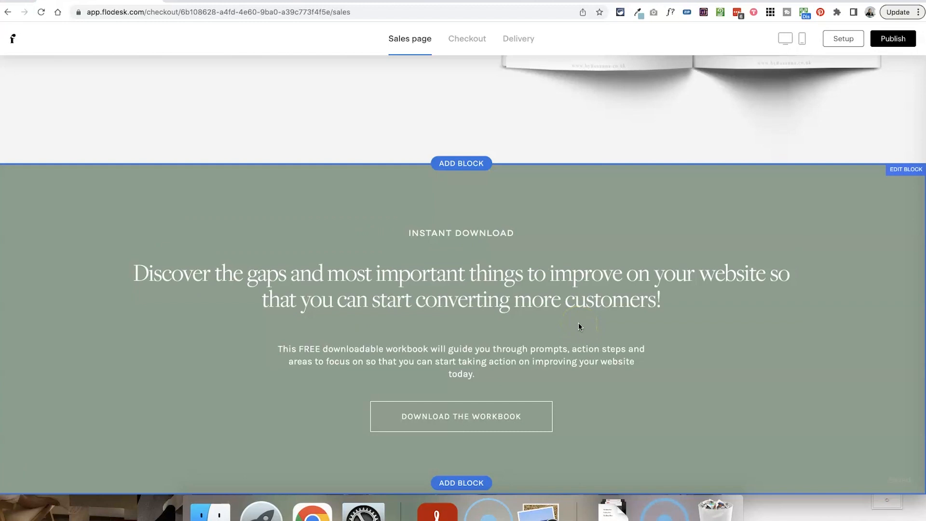
{"action": "left_click", "coordinate": [437, 416]}
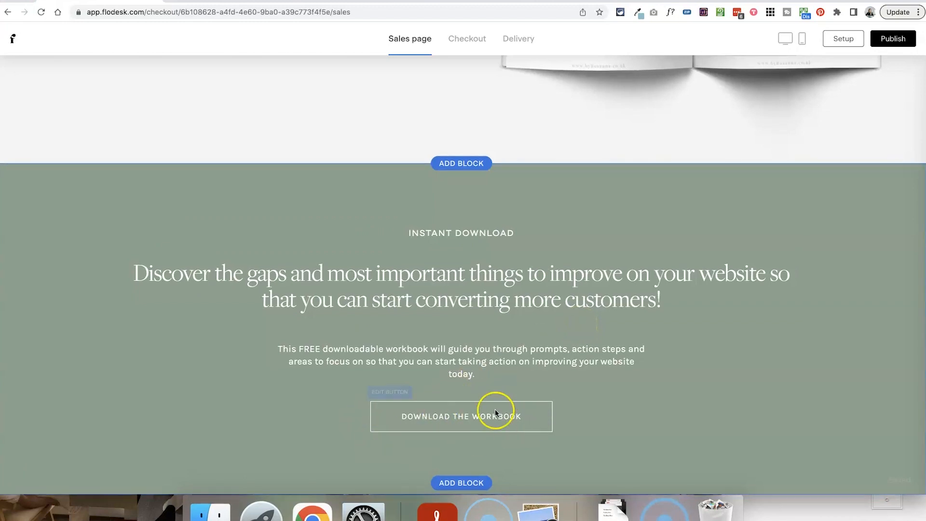
{"action": "scroll", "coordinate": [547, 165], "scroll_direction": "up", "scroll_amount": 10}
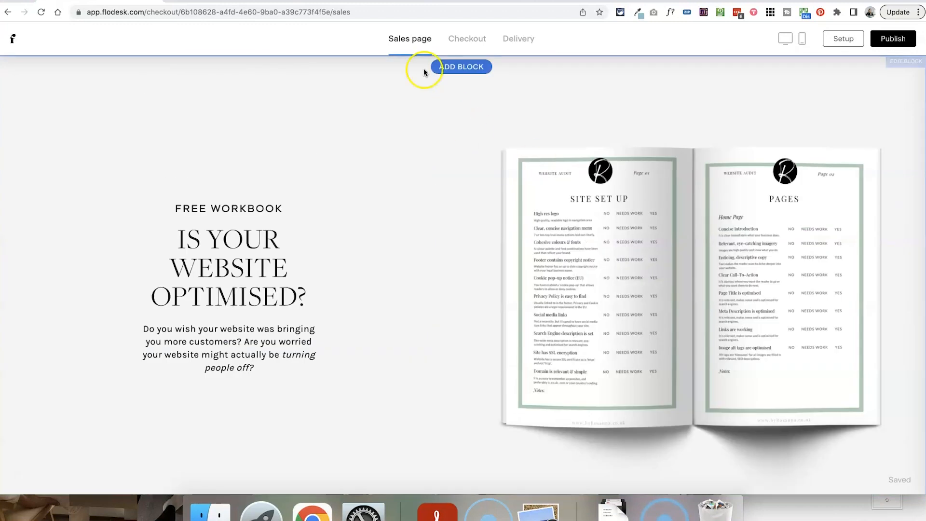
Step: Review the freebie checkout's product settings, including the free option, image, name and description, and close the setup
{"action": "left_click", "coordinate": [466, 41]}
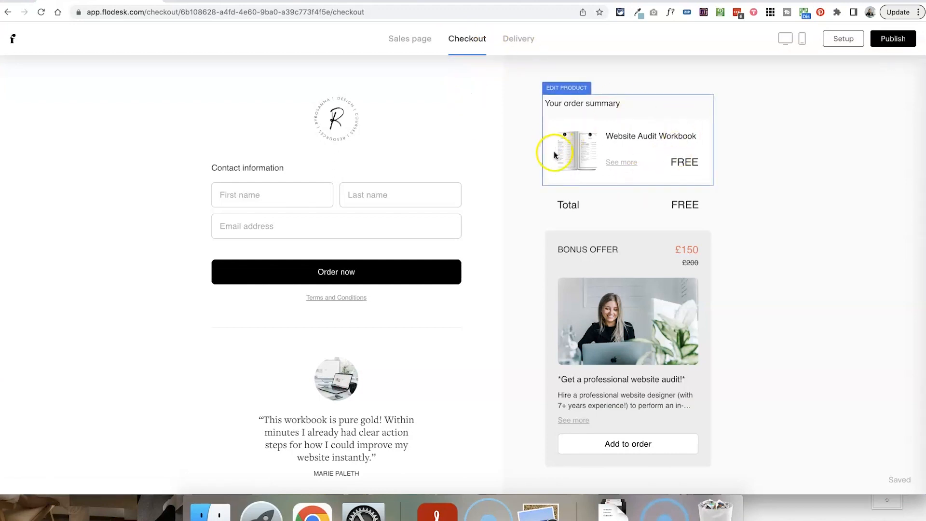
{"action": "left_click", "coordinate": [836, 43]}
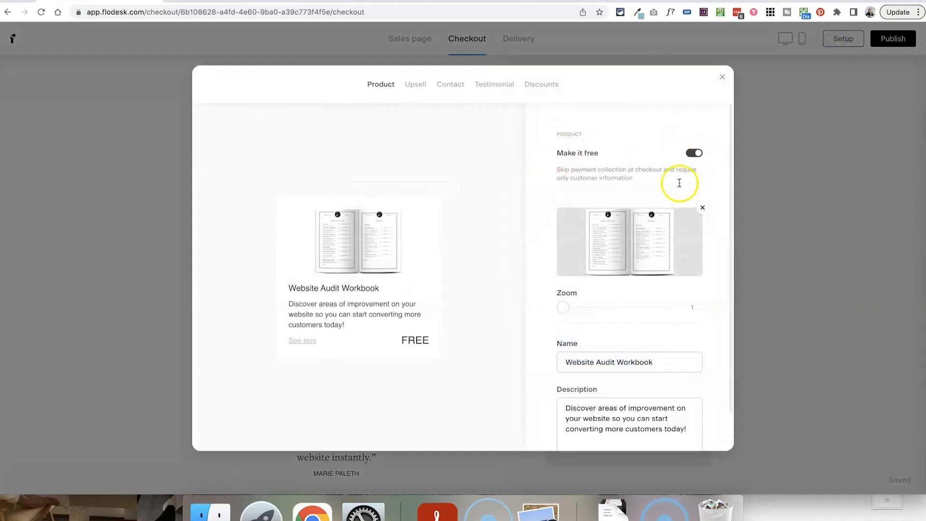
{"action": "scroll", "coordinate": [679, 183], "scroll_direction": "down", "scroll_amount": 2}
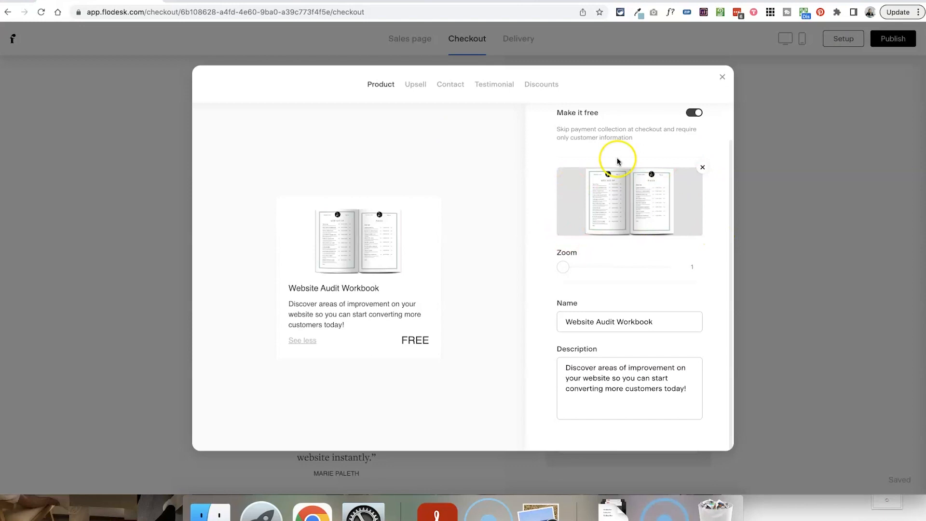
{"action": "left_click", "coordinate": [586, 323]}
{"action": "left_click", "coordinate": [586, 372]}
{"action": "left_click", "coordinate": [520, 266]}
{"action": "scroll", "coordinate": [603, 207], "scroll_direction": "up", "scroll_amount": 2}
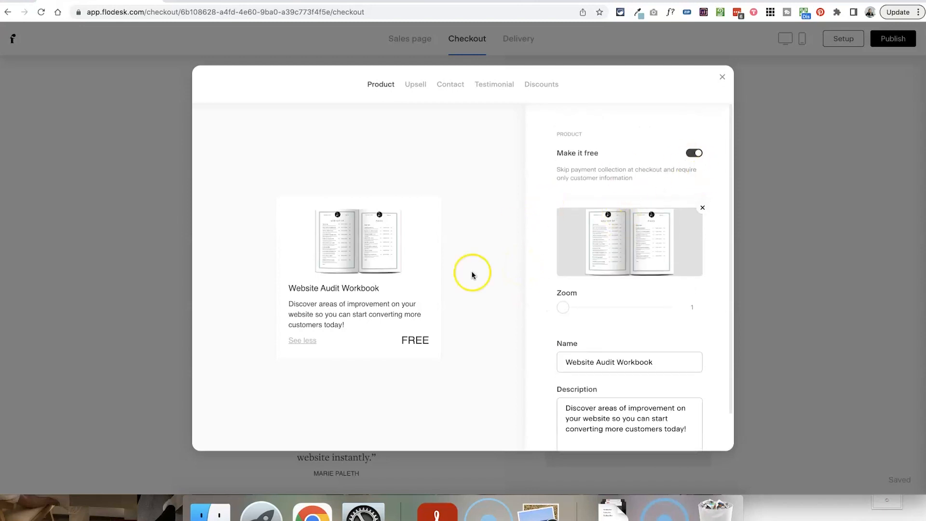
{"action": "left_click", "coordinate": [722, 76]}
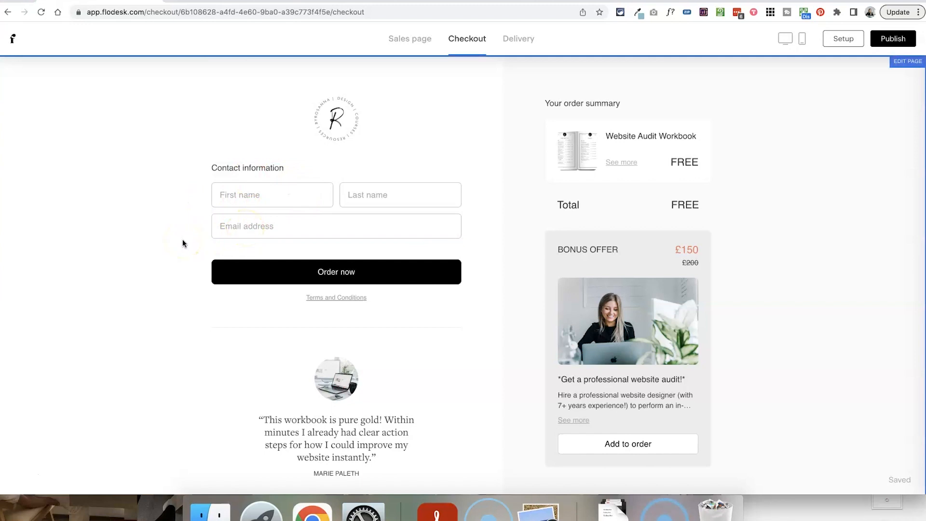
Step: Look over the checkout layout, switch to the live freebie sales page, and continue to its checkout through the workbook download
{"action": "scroll", "coordinate": [664, 242], "scroll_direction": "down", "scroll_amount": 1}
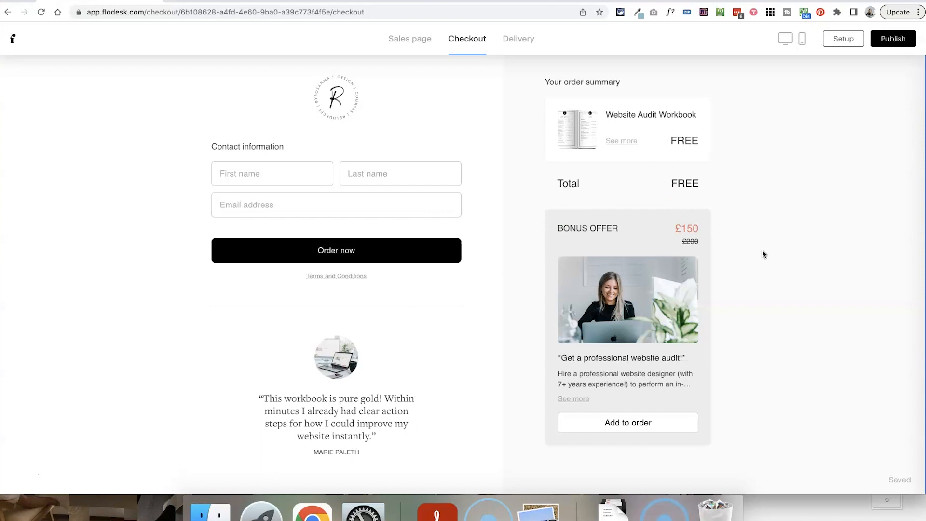
{"action": "left_click", "coordinate": [631, 424]}
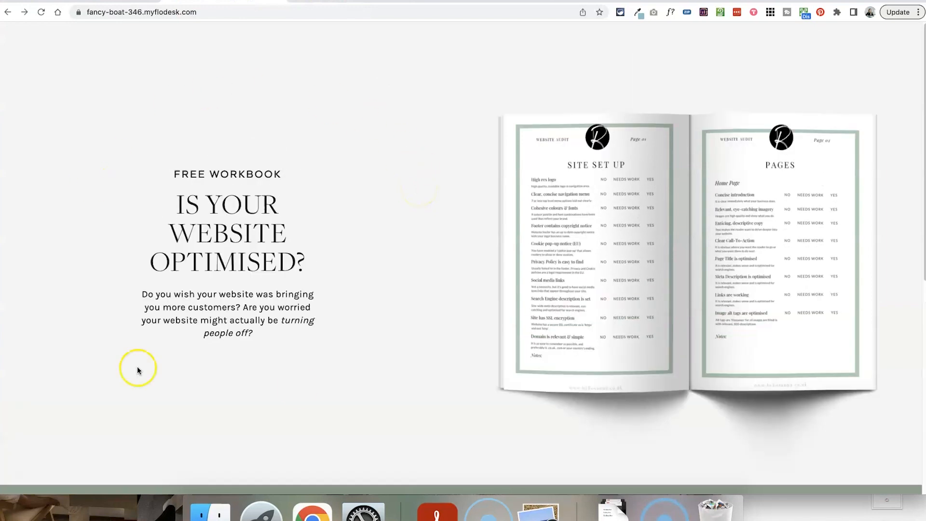
{"action": "scroll", "coordinate": [527, 276], "scroll_direction": "down", "scroll_amount": 6}
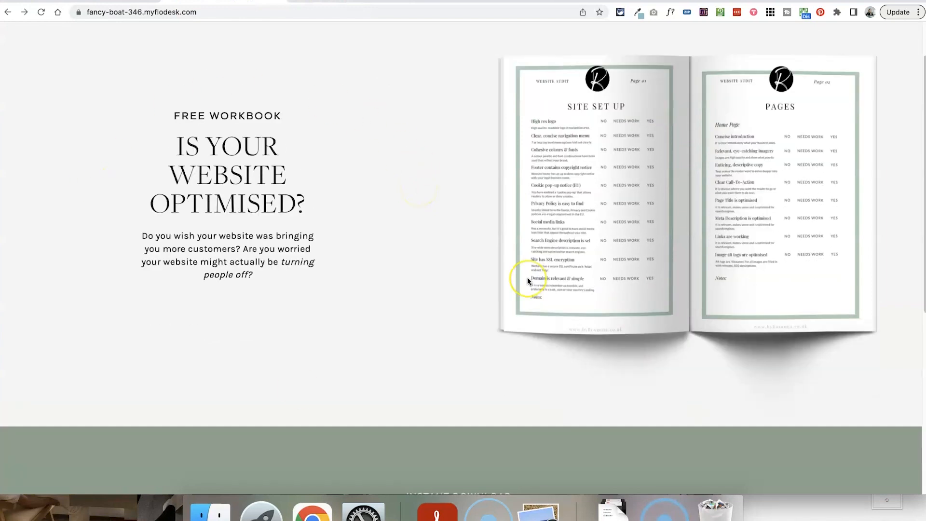
{"action": "scroll", "coordinate": [527, 277], "scroll_direction": "up", "scroll_amount": 6}
{"action": "scroll", "coordinate": [634, 299], "scroll_direction": "down", "scroll_amount": 6}
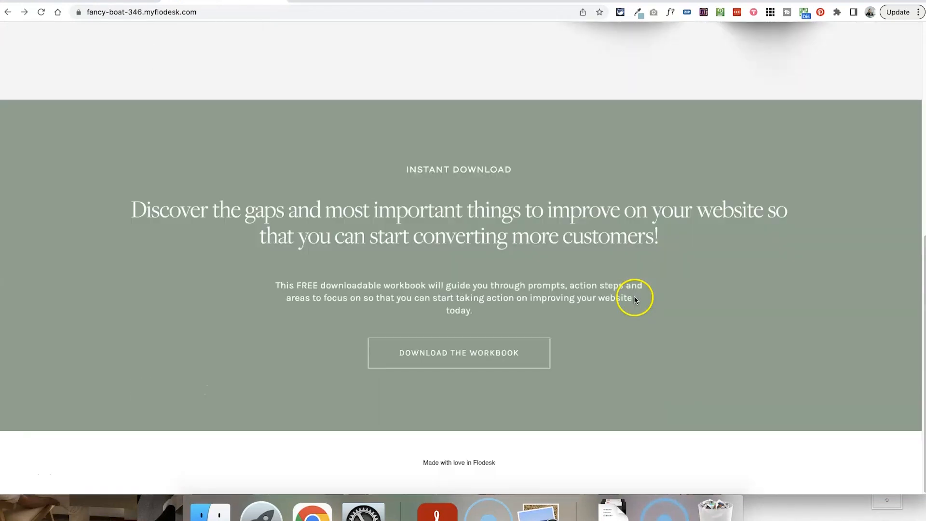
{"action": "left_click", "coordinate": [466, 358]}
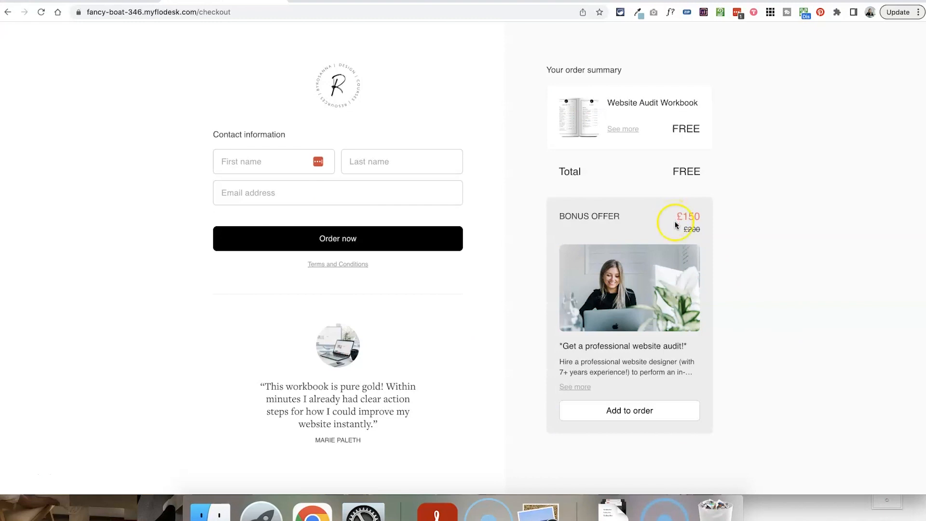
Step: Expand the bonus offer's description on the live checkout and add the professional website audit to the order
{"action": "left_click", "coordinate": [571, 386]}
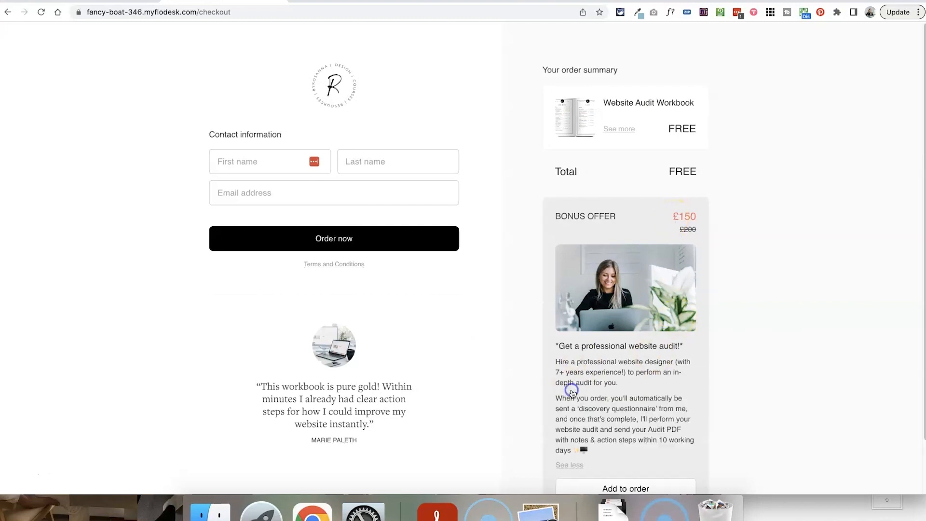
{"action": "scroll", "coordinate": [603, 400], "scroll_direction": "down", "scroll_amount": 2}
{"action": "scroll", "coordinate": [627, 425], "scroll_direction": "up", "scroll_amount": 1}
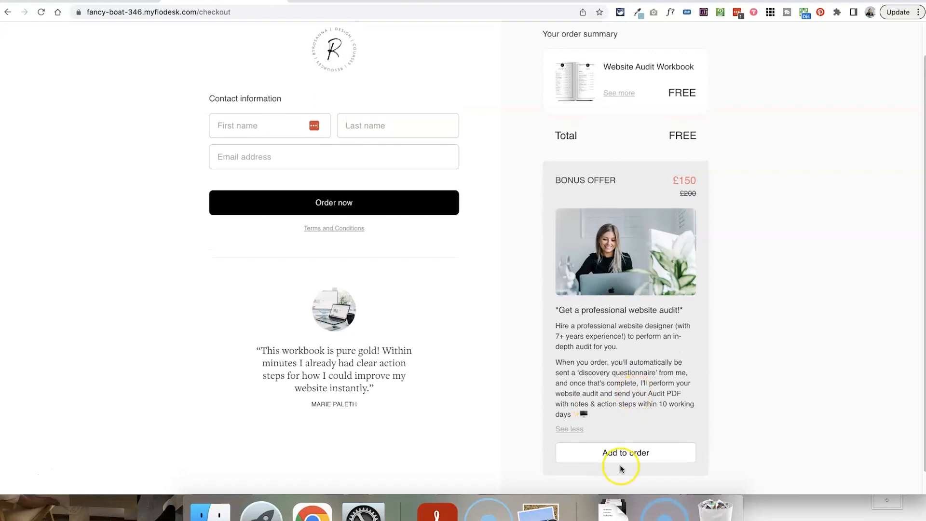
{"action": "left_click", "coordinate": [617, 450]}
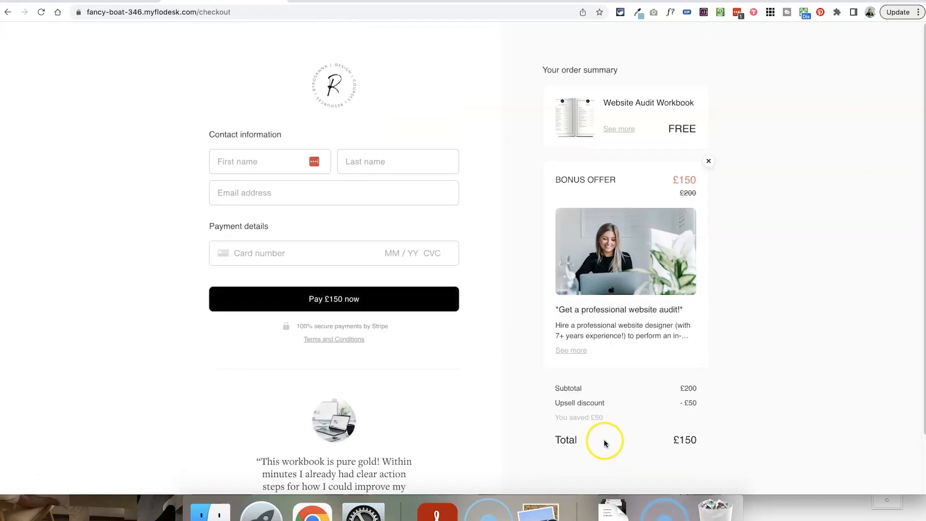
Step: Examine the order summary's subtotal, upsell discount and total, along with the payment details section
{"action": "scroll", "coordinate": [662, 395], "scroll_direction": "down", "scroll_amount": 1}
{"action": "left_click_drag", "start_coordinate": [678, 364], "coordinate": [698, 421]}
{"action": "left_click", "coordinate": [732, 381]}
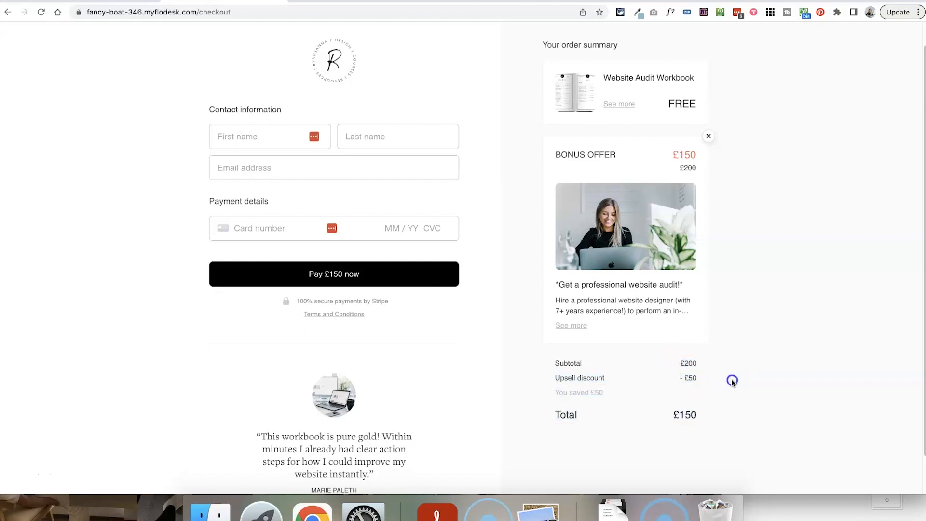
{"action": "scroll", "coordinate": [732, 381], "scroll_direction": "up", "scroll_amount": 1}
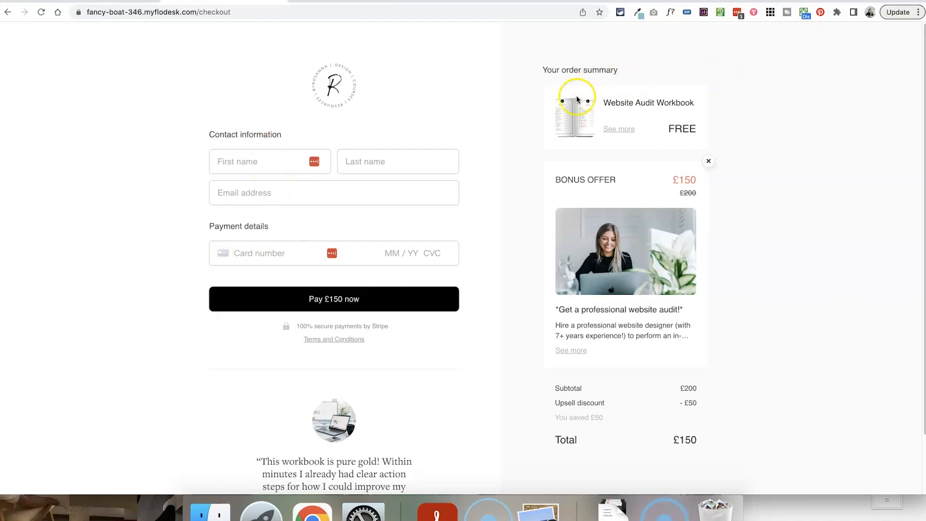
Step: Return to the freebie checkout editor and review the upsell's pricing, image, title, name and description settings
{"action": "left_click", "coordinate": [294, 1]}
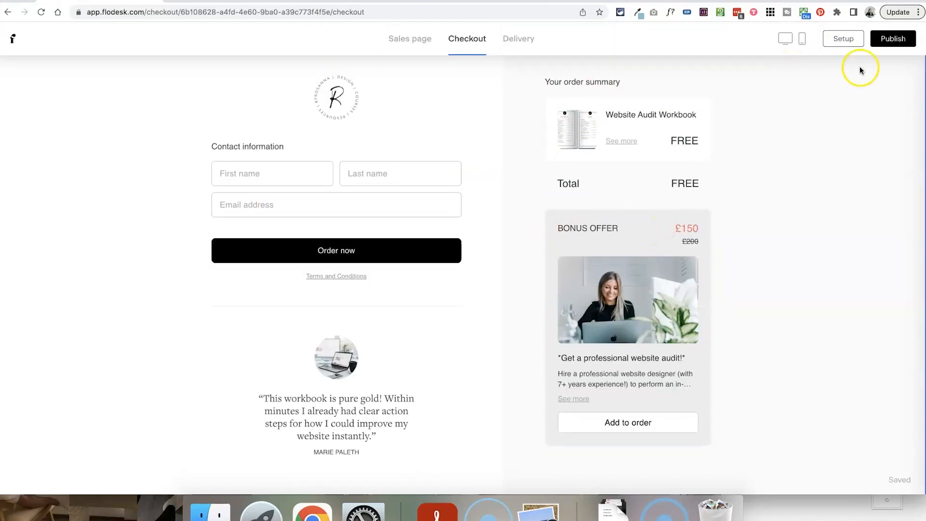
{"action": "left_click", "coordinate": [845, 41]}
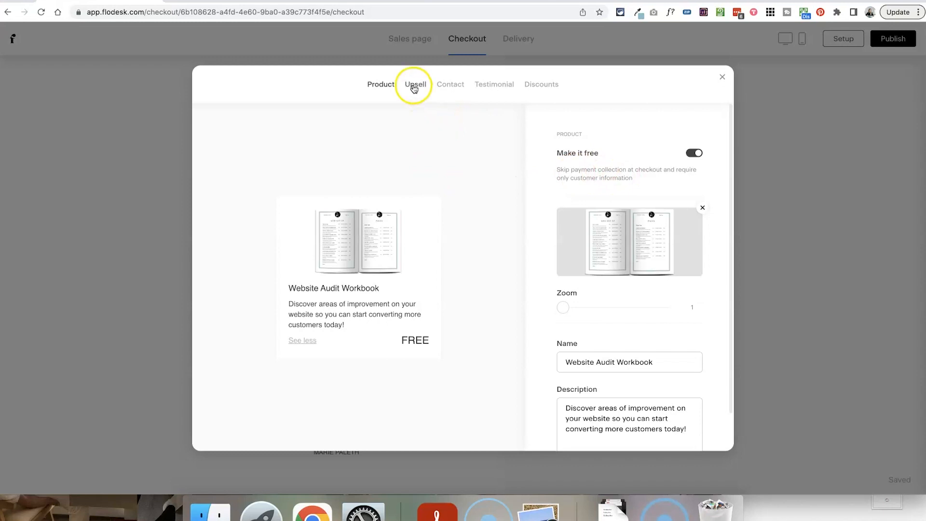
{"action": "left_click", "coordinate": [413, 85]}
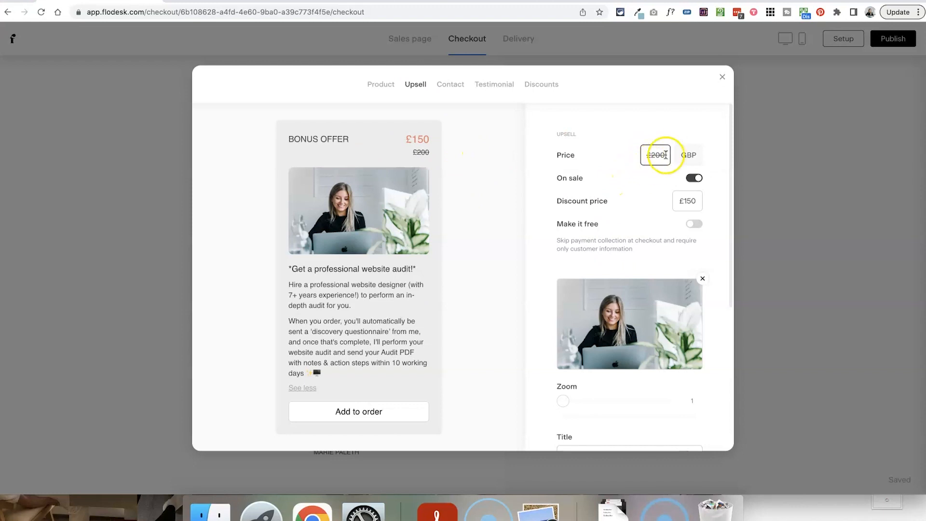
{"action": "scroll", "coordinate": [666, 248], "scroll_direction": "down", "scroll_amount": 5}
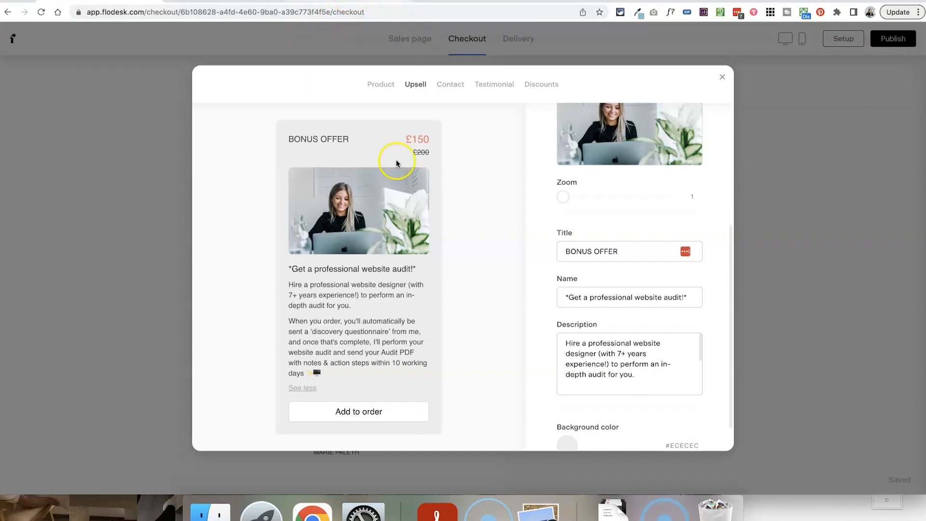
{"action": "scroll", "coordinate": [635, 250], "scroll_direction": "down", "scroll_amount": 1}
{"action": "scroll", "coordinate": [636, 250], "scroll_direction": "up", "scroll_amount": 5}
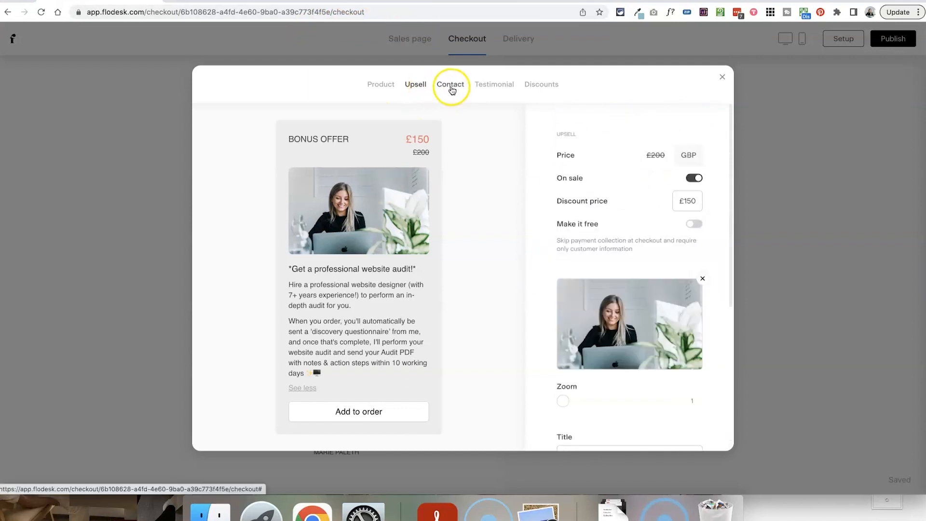
Step: Review the checkout's contact settings, including the name fields, opt-in message, and opt-in, product and upsell segments
{"action": "left_click", "coordinate": [451, 89]}
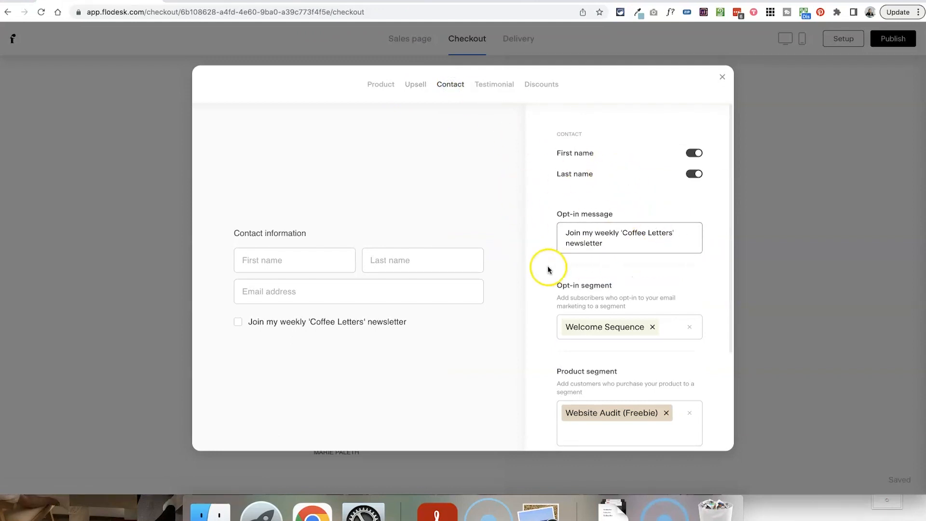
{"action": "scroll", "coordinate": [548, 265], "scroll_direction": "down", "scroll_amount": 2}
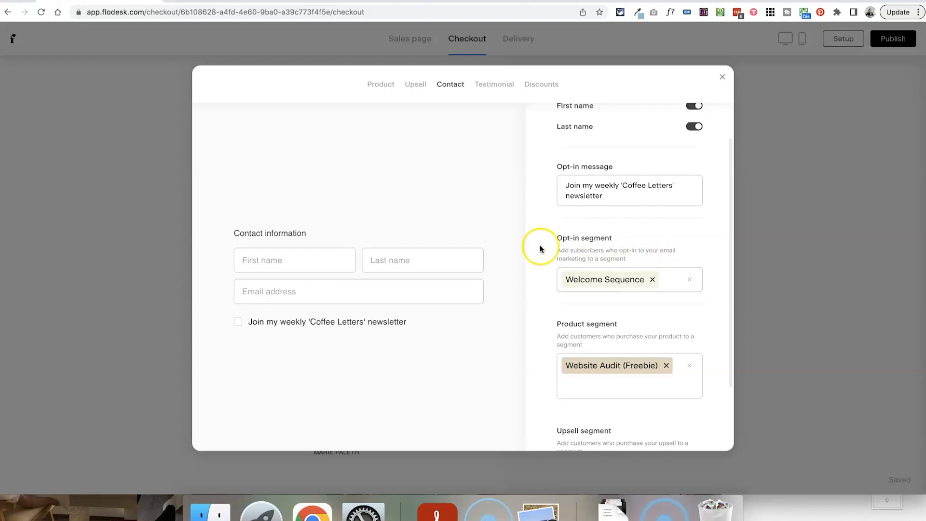
{"action": "scroll", "coordinate": [543, 308], "scroll_direction": "down", "scroll_amount": 2}
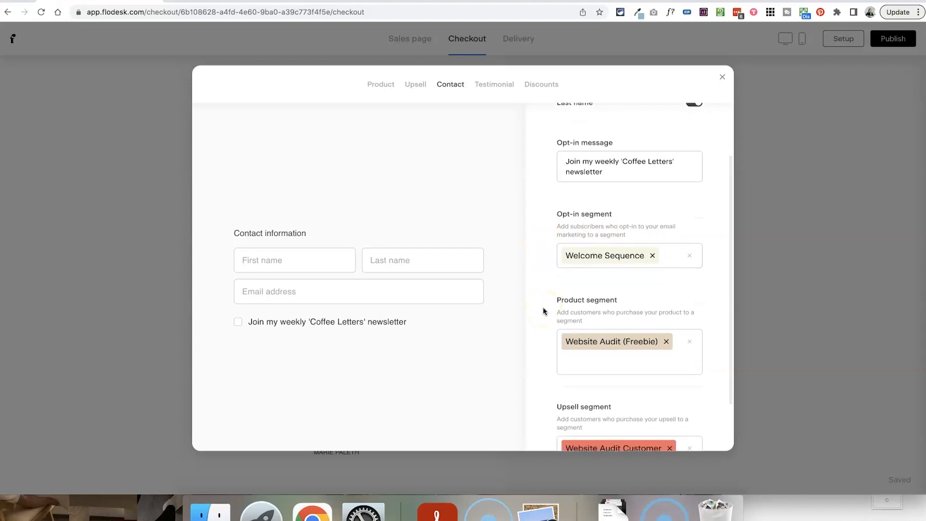
{"action": "scroll", "coordinate": [598, 281], "scroll_direction": "up", "scroll_amount": 1}
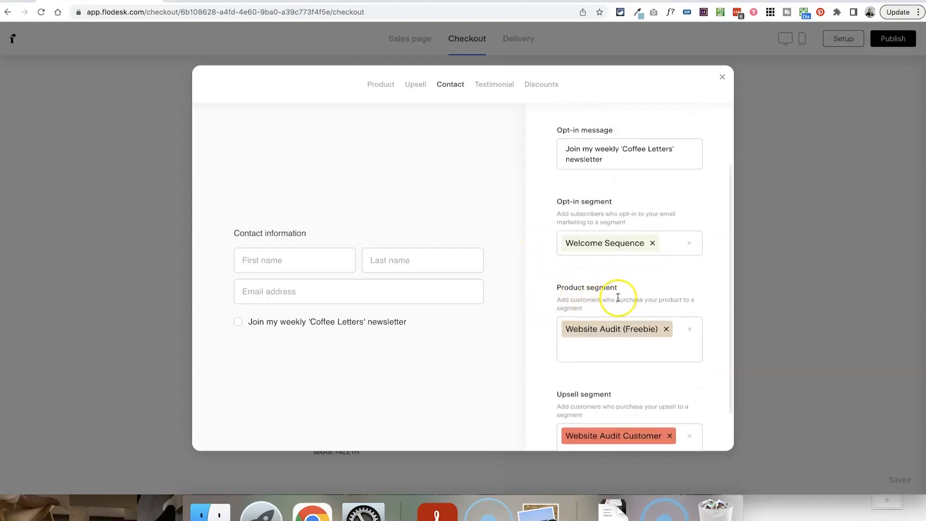
{"action": "left_click", "coordinate": [609, 328]}
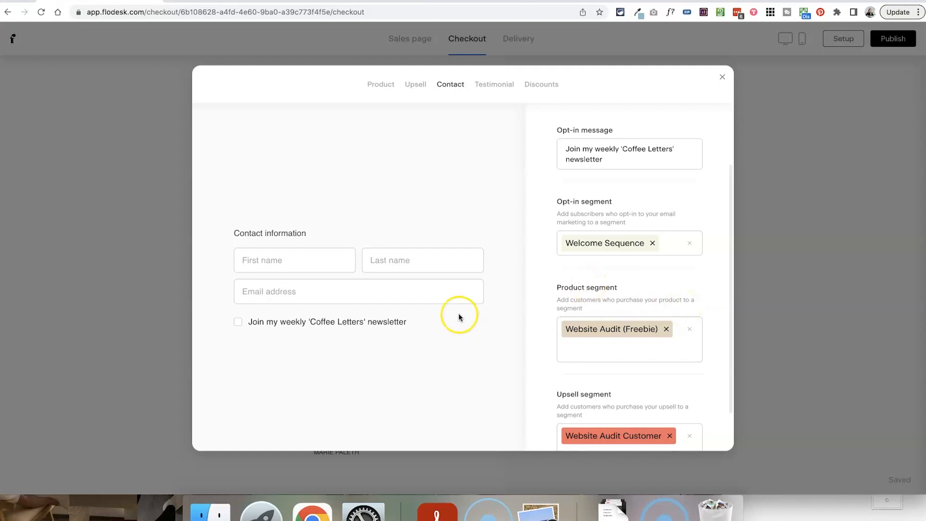
{"action": "scroll", "coordinate": [548, 325], "scroll_direction": "down", "scroll_amount": 2}
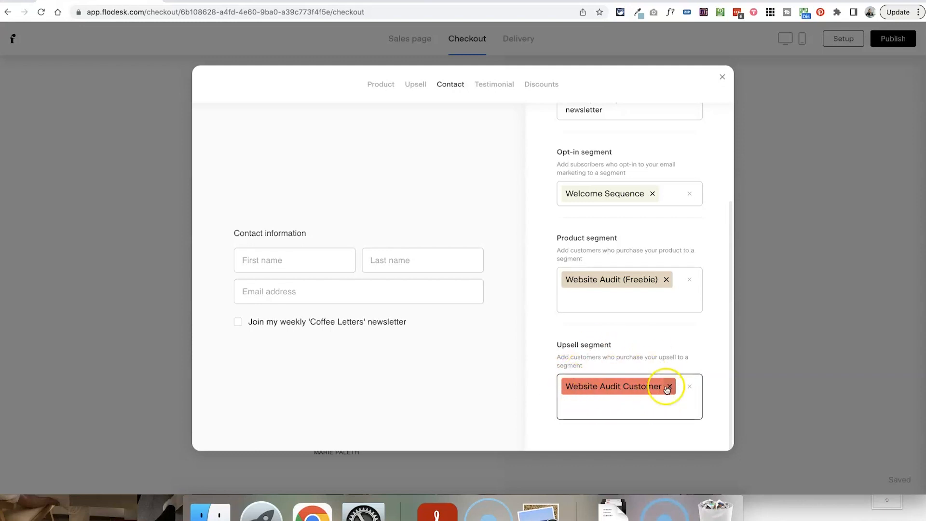
Step: Review the checkout's testimonial settings, then open the delivery page with its page section settings
{"action": "left_click", "coordinate": [494, 84]}
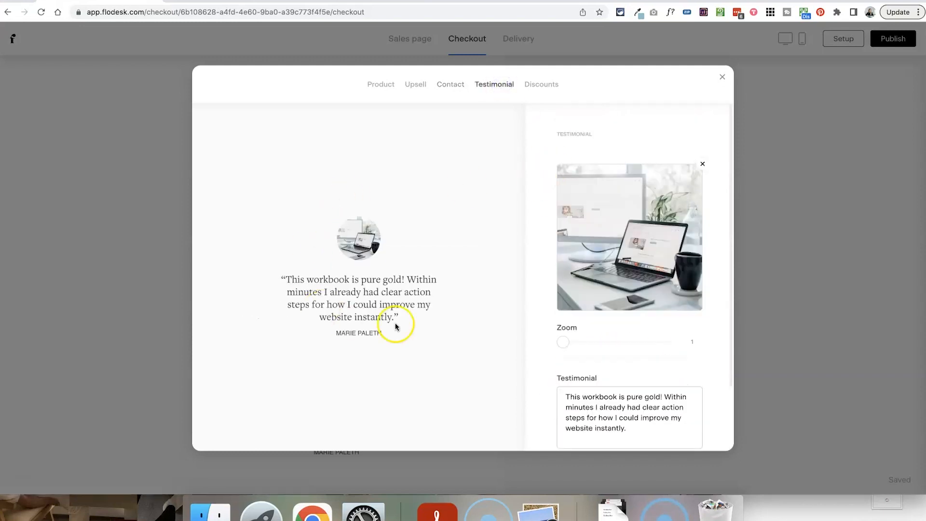
{"action": "left_click", "coordinate": [723, 79]}
{"action": "left_click", "coordinate": [519, 38]}
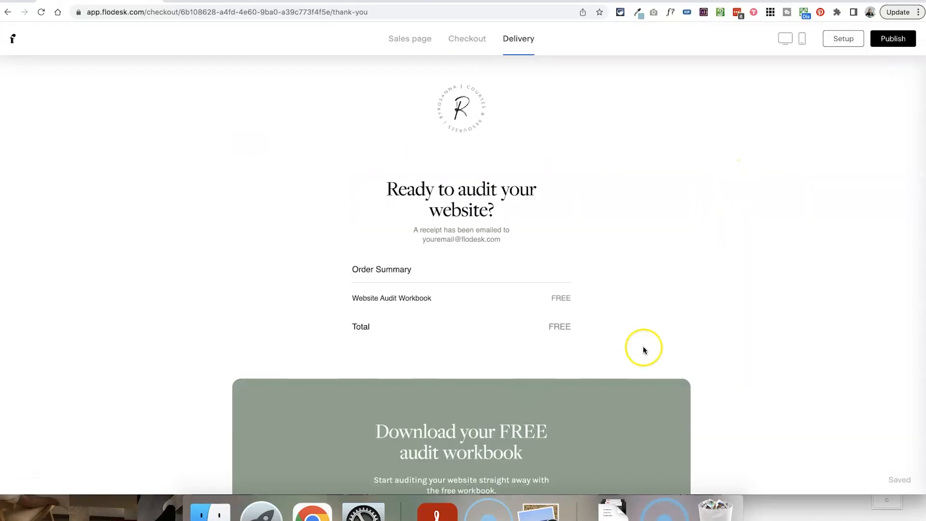
{"action": "scroll", "coordinate": [653, 299], "scroll_direction": "down", "scroll_amount": 4}
{"action": "left_click", "coordinate": [742, 172]}
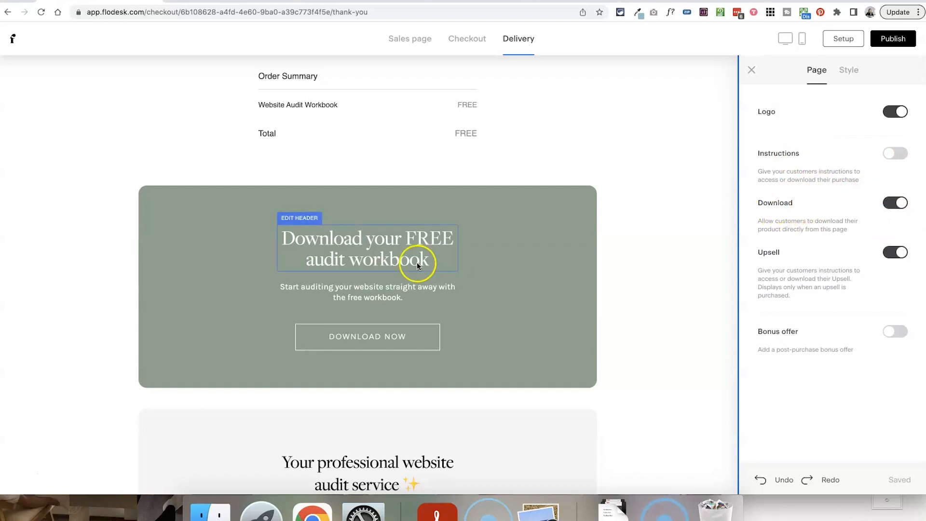
Step: Inspect the delivery page's Download Now button and its file download link setting
{"action": "left_click", "coordinate": [322, 341]}
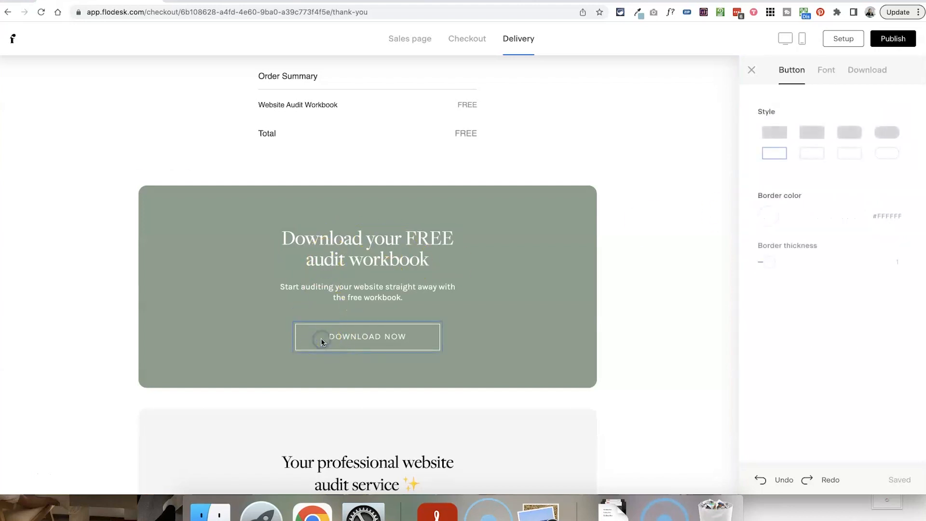
{"action": "left_click", "coordinate": [647, 229]}
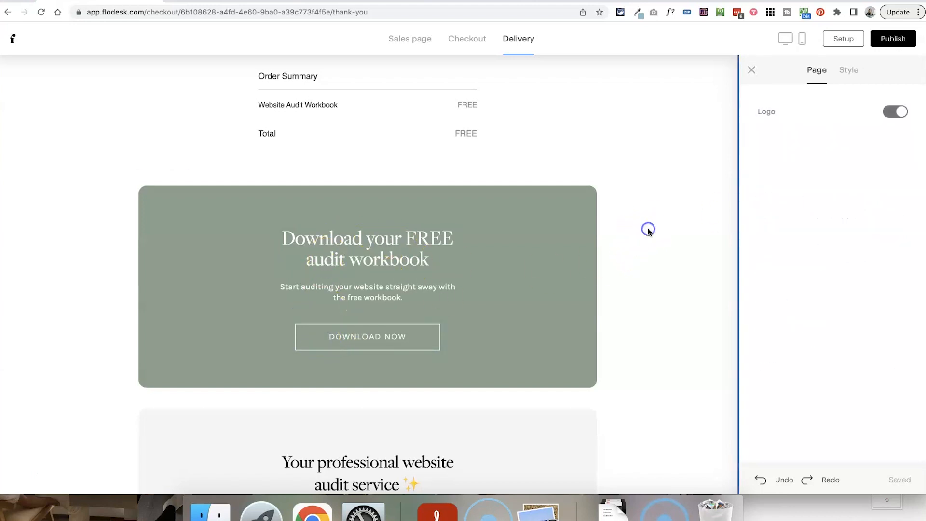
{"action": "left_click", "coordinate": [420, 335]}
{"action": "left_click", "coordinate": [865, 74]}
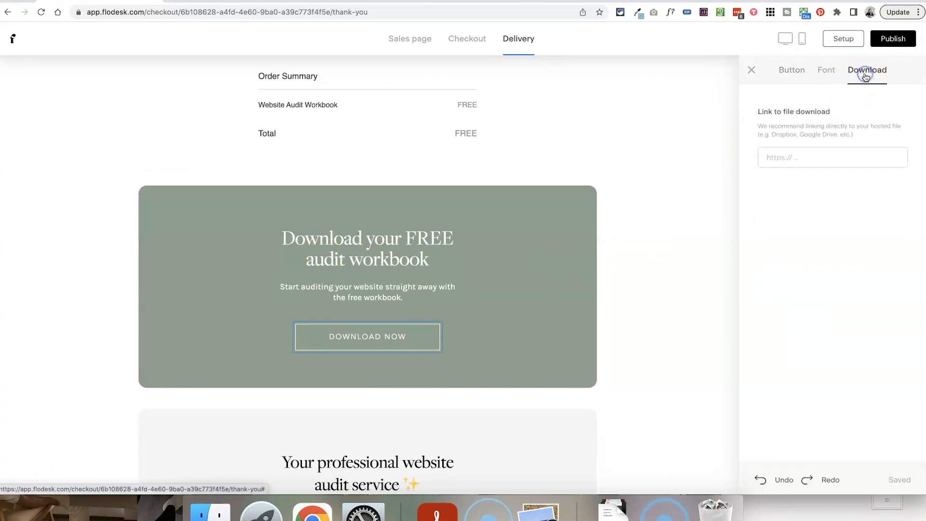
{"action": "left_click", "coordinate": [788, 154]}
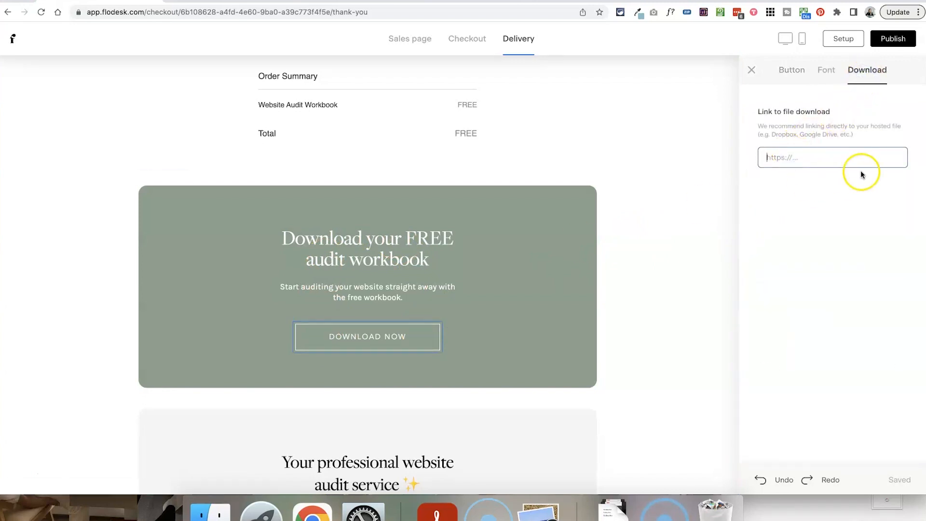
{"action": "left_click", "coordinate": [704, 238]}
Step: Examine the delivery page's free workbook download section and the professional website audit upsell section with its Get Started button
{"action": "left_click", "coordinate": [419, 256]}
{"action": "scroll", "coordinate": [419, 256], "scroll_direction": "down", "scroll_amount": 3}
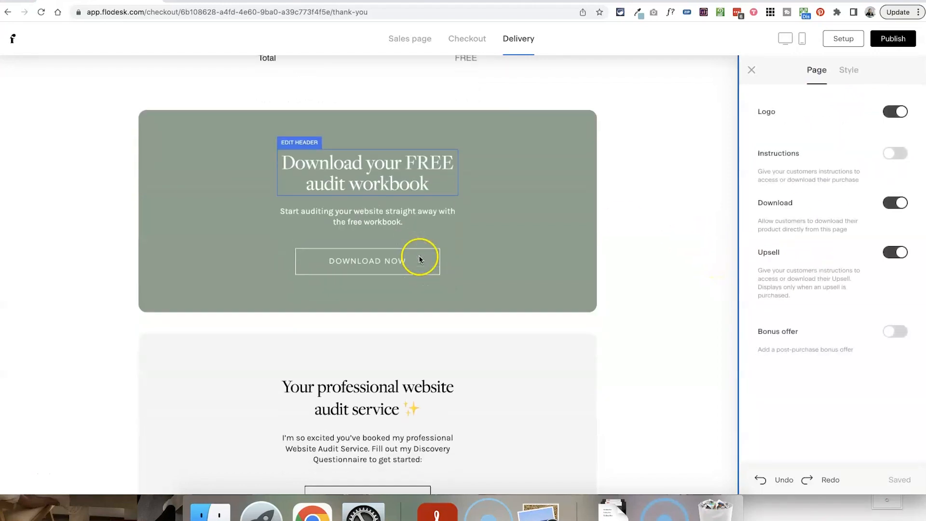
{"action": "left_click", "coordinate": [668, 334]}
{"action": "scroll", "coordinate": [668, 335], "scroll_direction": "up", "scroll_amount": 3}
{"action": "scroll", "coordinate": [668, 333], "scroll_direction": "down", "scroll_amount": 5}
{"action": "left_click", "coordinate": [412, 304]}
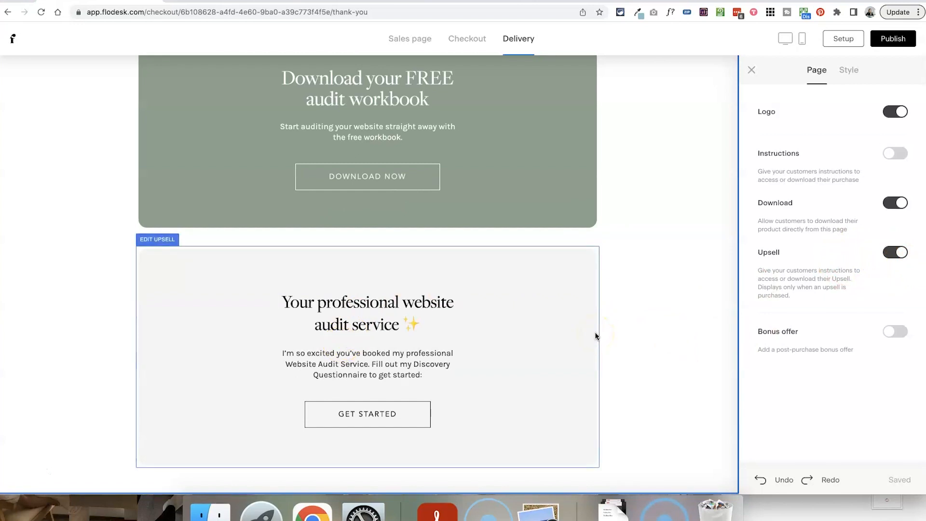
{"action": "left_click", "coordinate": [414, 292]}
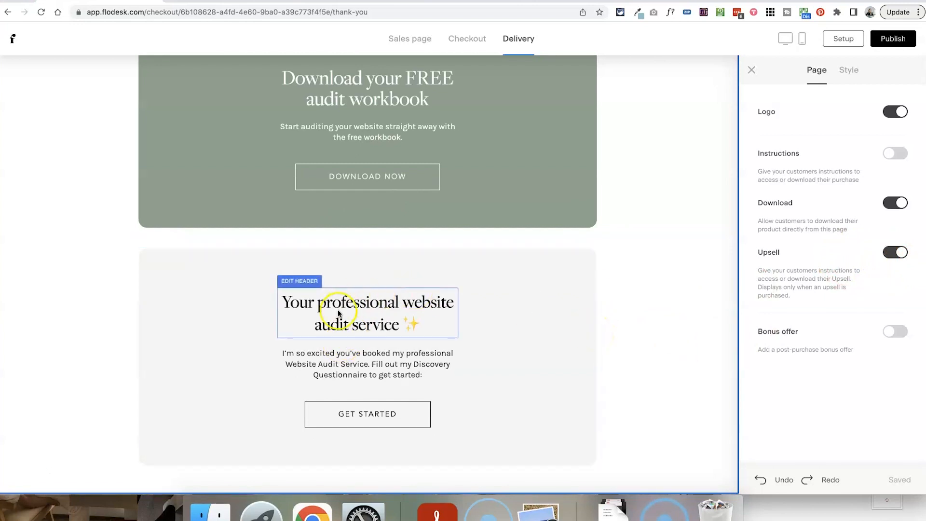
{"action": "left_click", "coordinate": [399, 371]}
{"action": "left_click", "coordinate": [419, 409]}
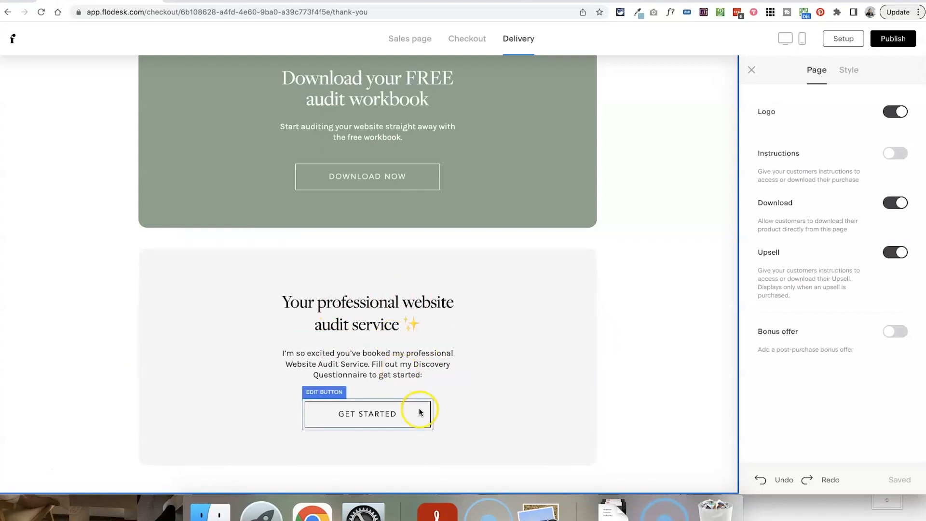
{"action": "scroll", "coordinate": [425, 414], "scroll_direction": "up", "scroll_amount": 1}
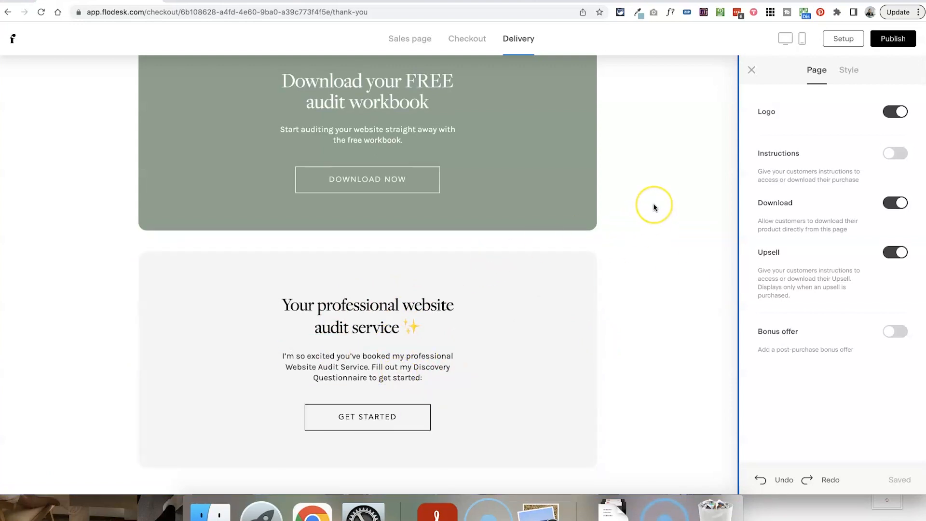
Step: Publish the freebie checkout and open its copied link in a new browser tab to view the live sales page
{"action": "scroll", "coordinate": [653, 204], "scroll_direction": "up", "scroll_amount": 10}
{"action": "left_click", "coordinate": [897, 38]}
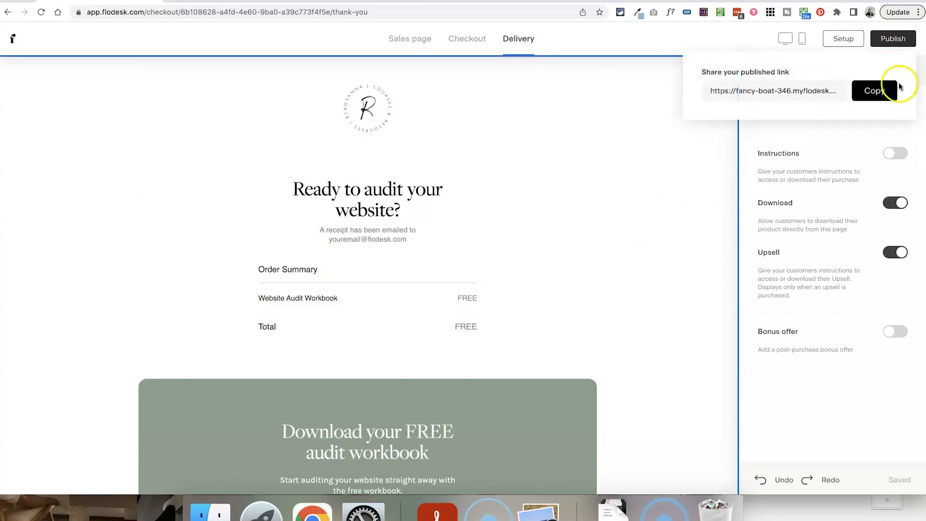
{"action": "left_click", "coordinate": [875, 91]}
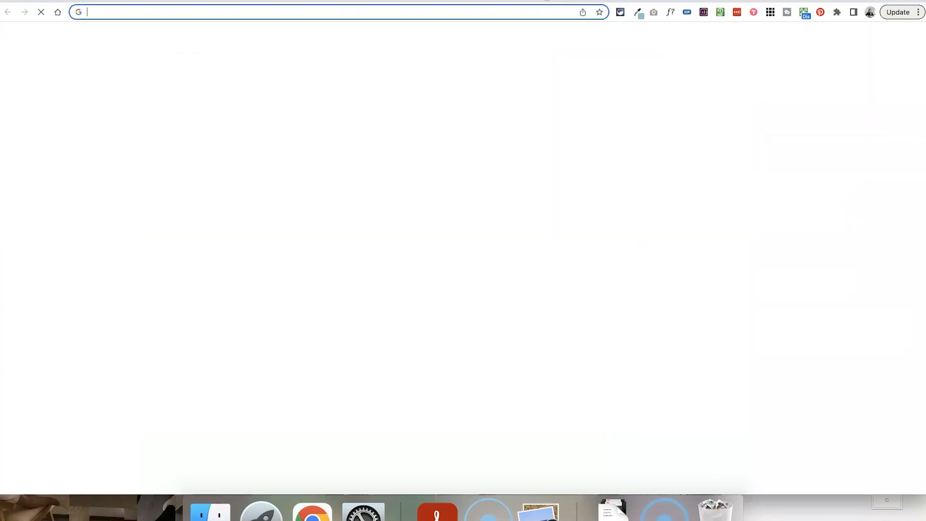
{"action": "key", "text": "super+v"}
{"action": "key", "text": "Return"}
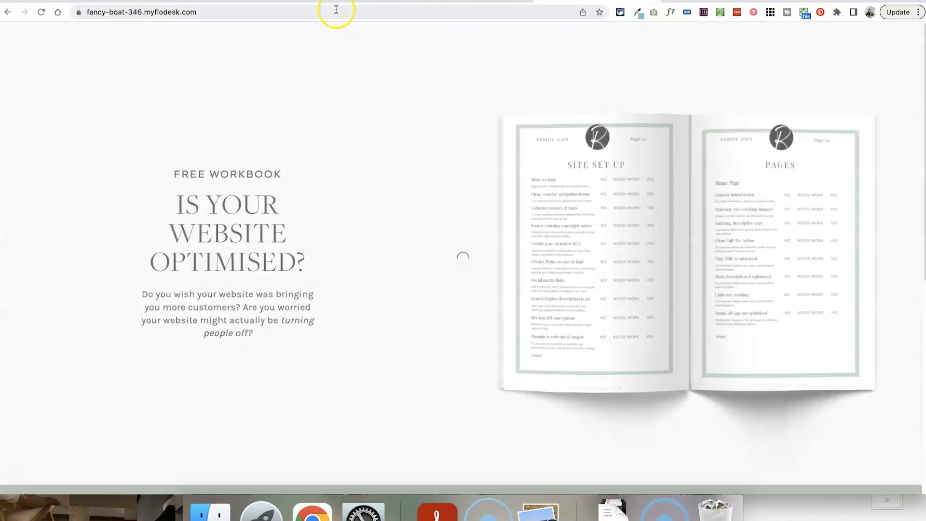
{"action": "scroll", "coordinate": [442, 270], "scroll_direction": "down", "scroll_amount": 8}
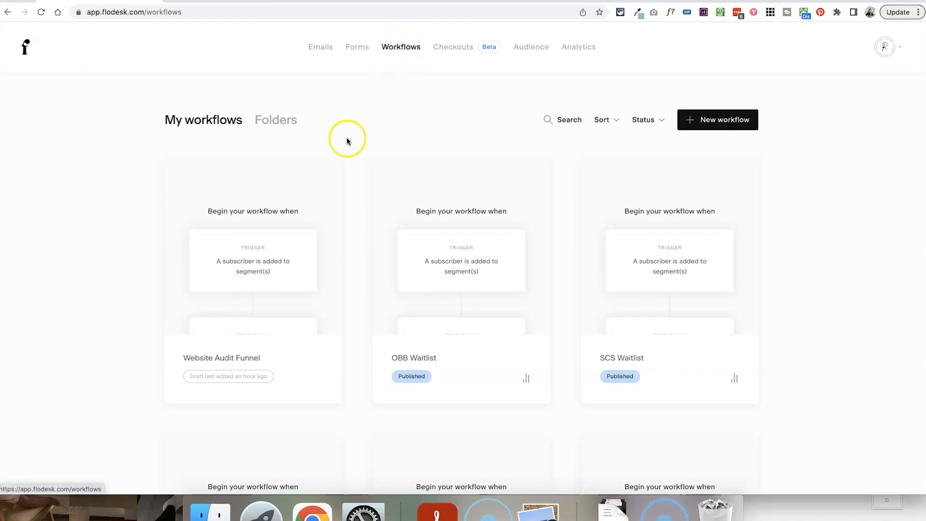
Step: Open the Website Audit Funnel workflow and review its trigger type and segment choices
{"action": "mouse_move", "coordinate": [289, 216]}
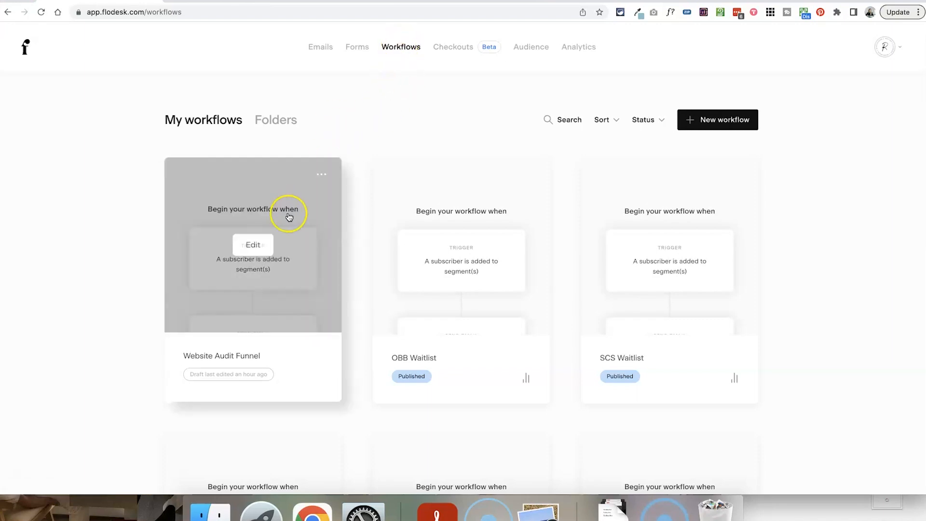
{"action": "left_click", "coordinate": [722, 126]}
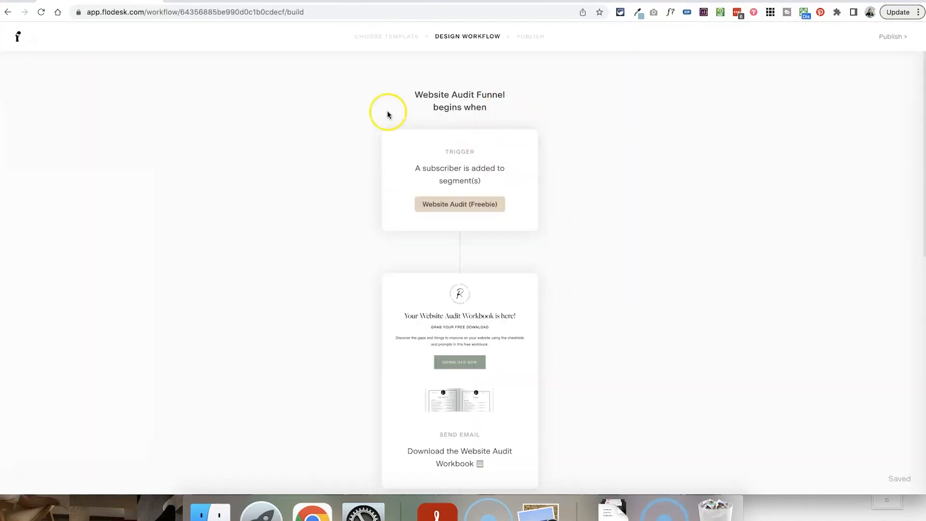
{"action": "left_click", "coordinate": [486, 149]}
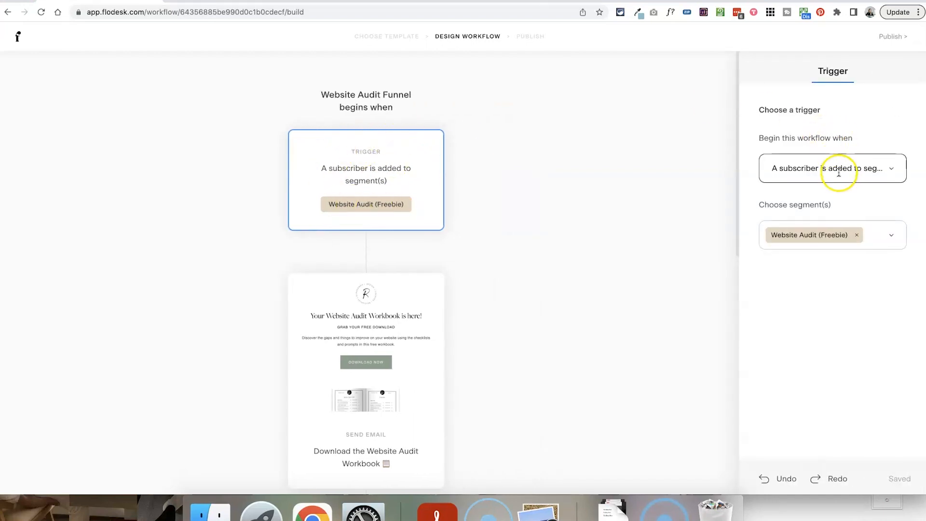
{"action": "left_click", "coordinate": [863, 166]}
{"action": "left_click", "coordinate": [875, 124]}
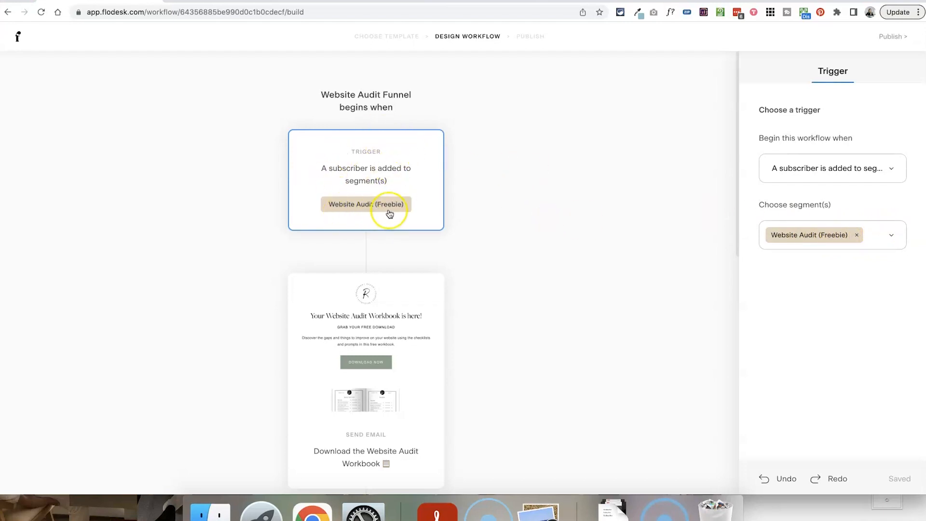
Step: Look over the live freebie sales page and return to the Website Audit Funnel workflow
{"action": "left_click", "coordinate": [226, 1]}
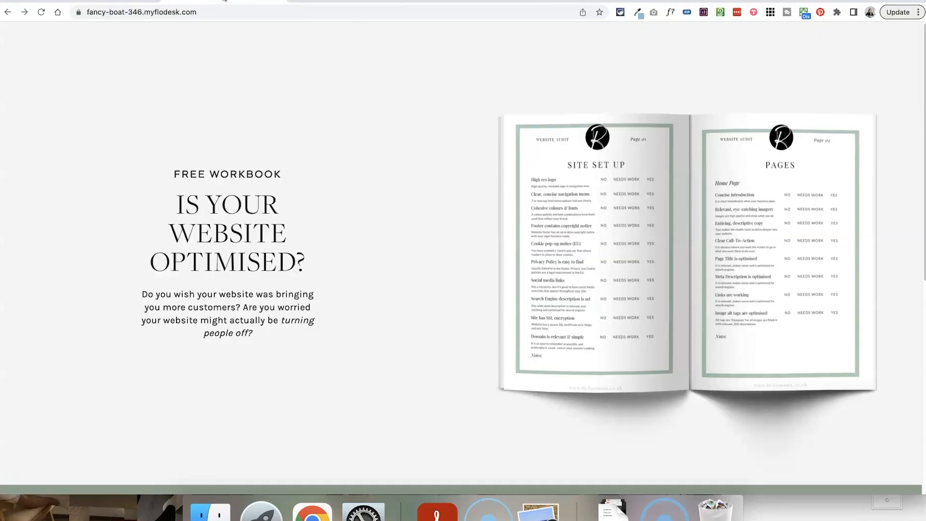
{"action": "scroll", "coordinate": [395, 269], "scroll_direction": "down", "scroll_amount": 10}
{"action": "scroll", "coordinate": [395, 269], "scroll_direction": "up", "scroll_amount": 10}
{"action": "left_click", "coordinate": [128, 1]}
Step: Review the workbook email's settings and the node types available between the trigger and that email
{"action": "scroll", "coordinate": [421, 270], "scroll_direction": "down", "scroll_amount": 2}
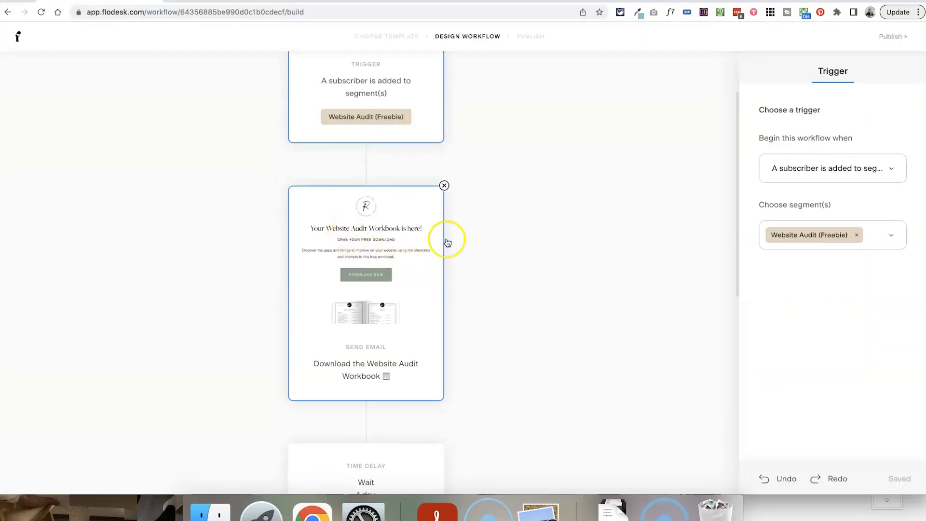
{"action": "left_click", "coordinate": [367, 278]}
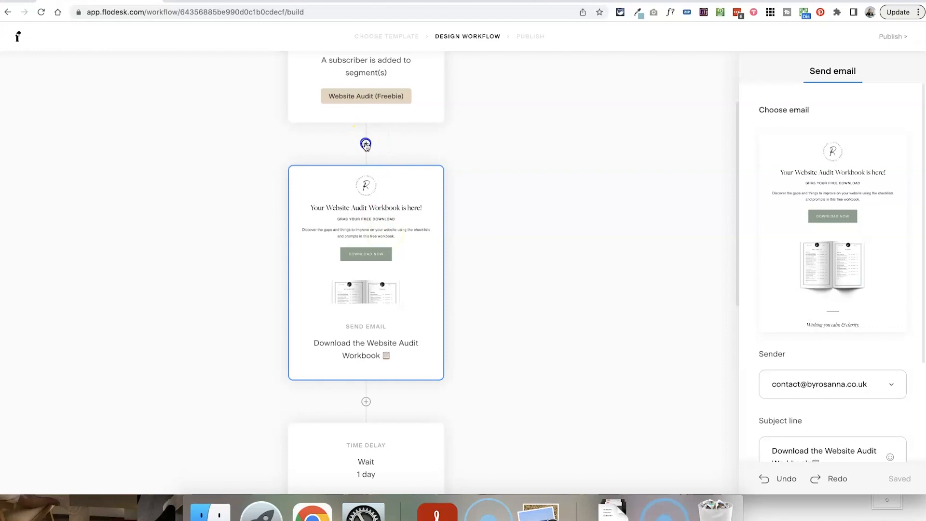
{"action": "left_click", "coordinate": [365, 145]}
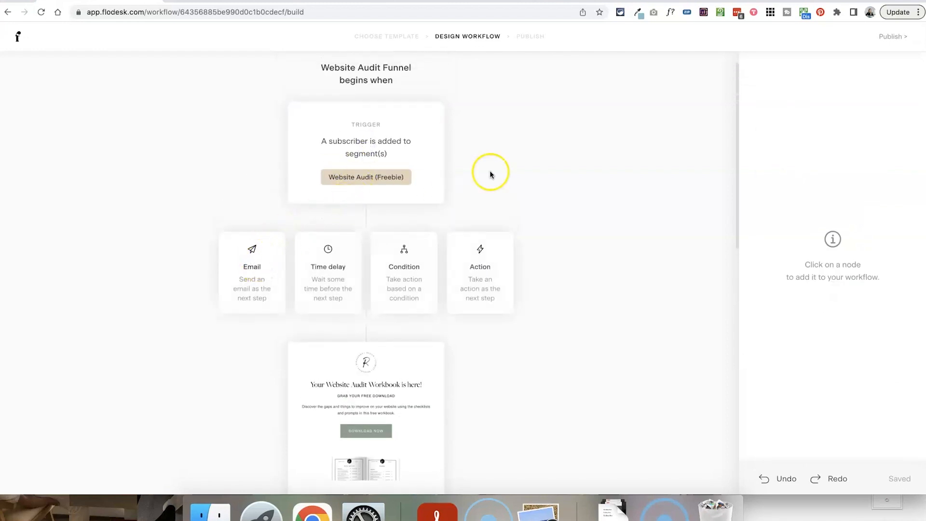
{"action": "left_click", "coordinate": [591, 182]}
{"action": "scroll", "coordinate": [802, 274], "scroll_direction": "down", "scroll_amount": 3}
{"action": "scroll", "coordinate": [802, 278], "scroll_direction": "up", "scroll_amount": 2}
Step: Open the workbook email's design, inspect the file attached to its Download Now button and locate WEBSITE AUDIT.pdf in Finder
{"action": "left_click", "coordinate": [827, 235]}
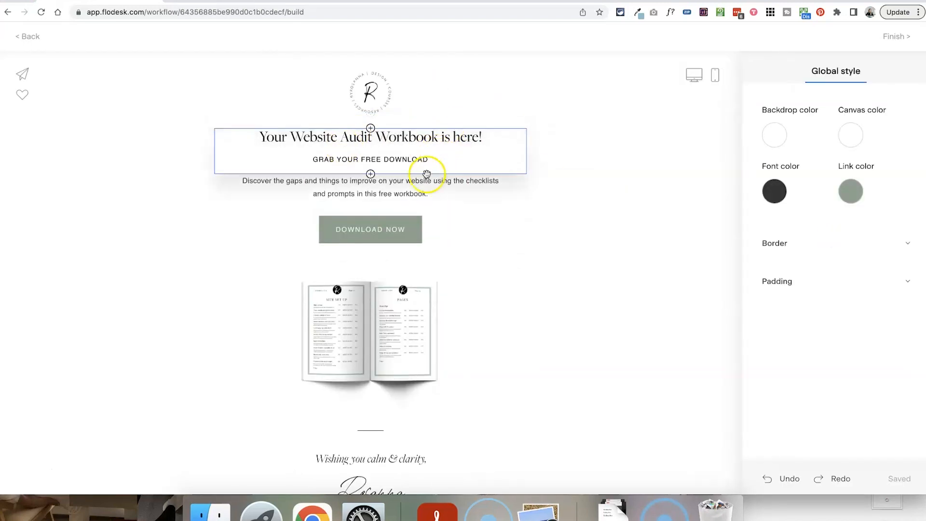
{"action": "left_click", "coordinate": [452, 227]}
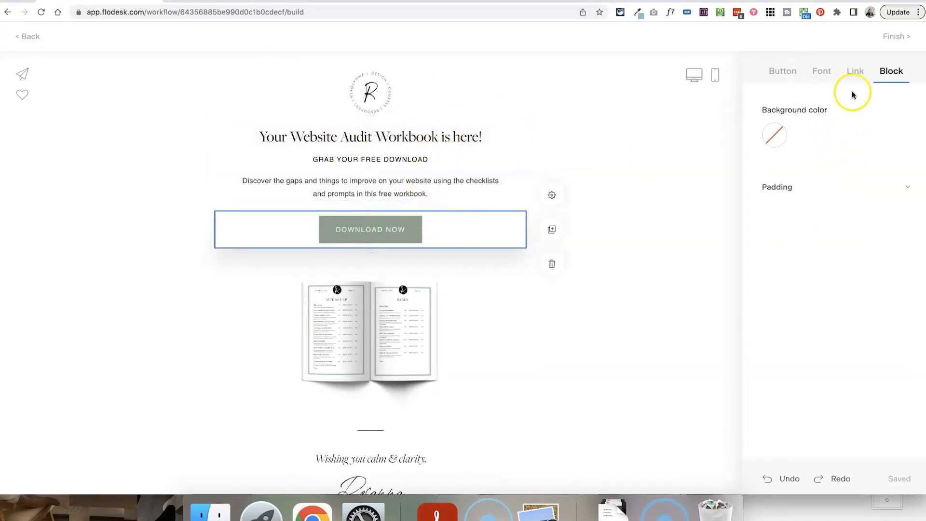
{"action": "left_click", "coordinate": [855, 71]}
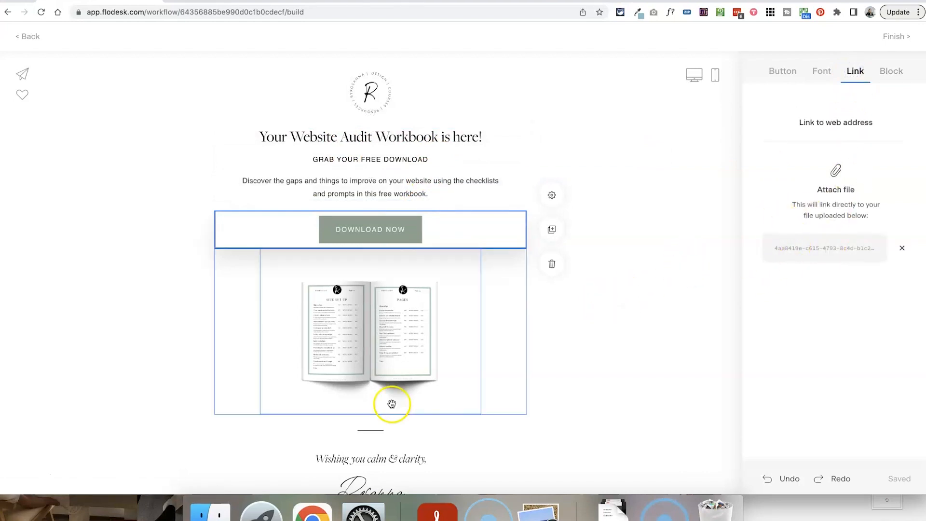
{"action": "left_click", "coordinate": [210, 510]}
{"action": "left_click", "coordinate": [388, 87]}
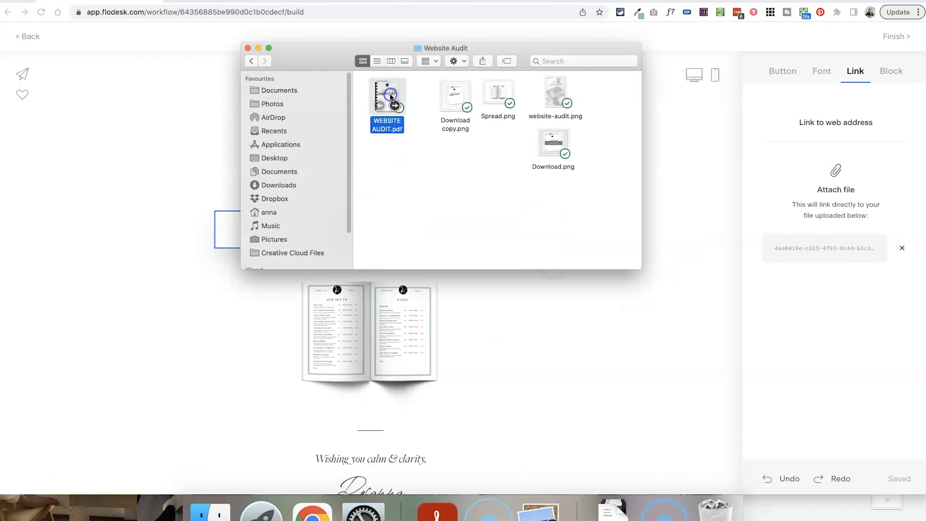
Step: Return to the workflow and review the workbook email's sender, subject line and preview text
{"action": "left_click", "coordinate": [239, 1]}
{"action": "scroll", "coordinate": [449, 306], "scroll_direction": "down", "scroll_amount": 10}
{"action": "left_click", "coordinate": [460, 353]}
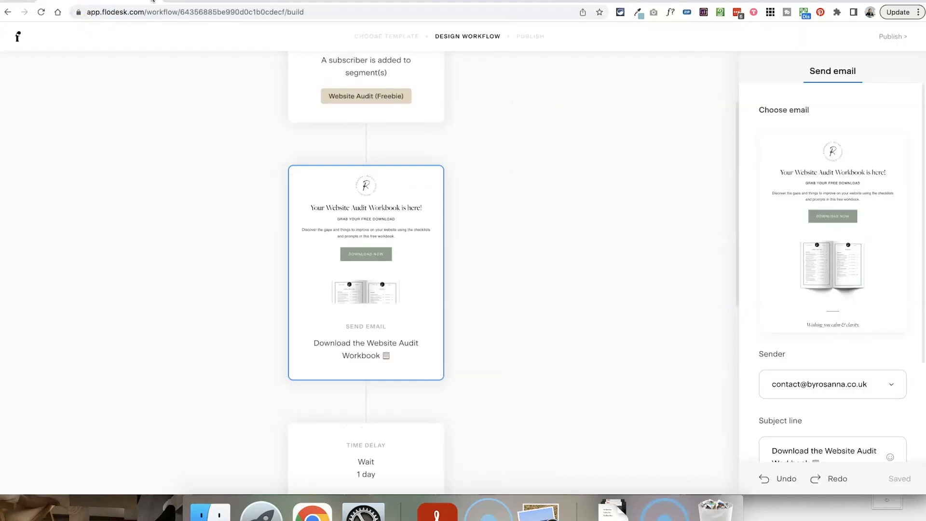
{"action": "scroll", "coordinate": [814, 300], "scroll_direction": "down", "scroll_amount": 2}
{"action": "scroll", "coordinate": [814, 300], "scroll_direction": "down", "scroll_amount": 1}
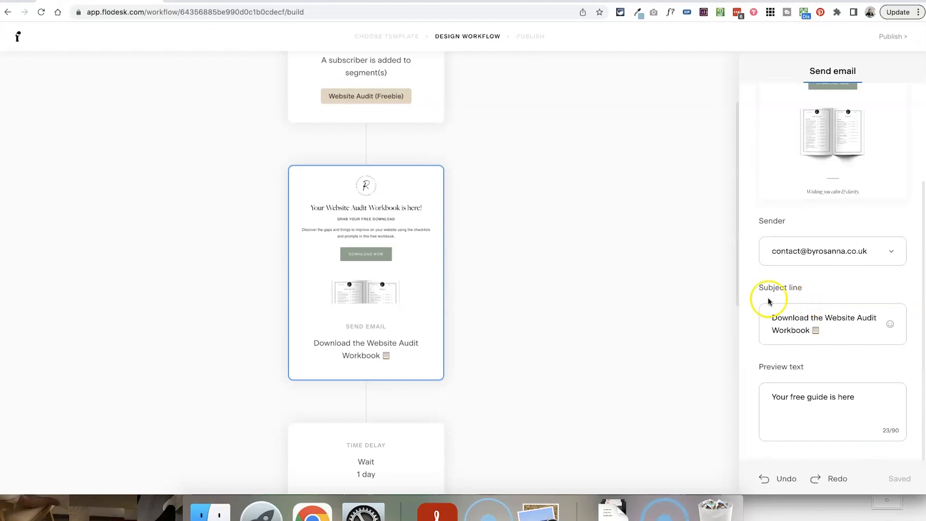
{"action": "scroll", "coordinate": [424, 337], "scroll_direction": "down", "scroll_amount": 2}
Step: Review the time delay's type and duration settings and the node types available before and after it
{"action": "left_click", "coordinate": [366, 326]}
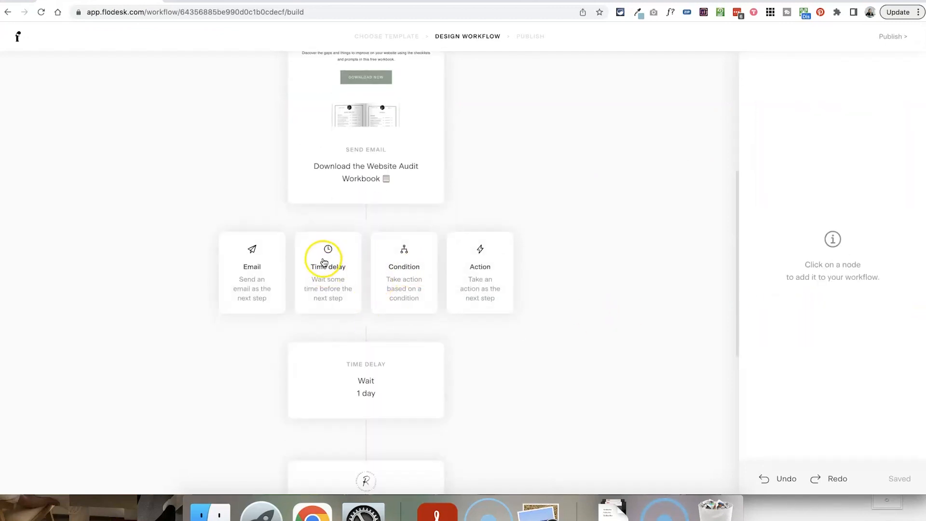
{"action": "left_click", "coordinate": [652, 145]}
{"action": "scroll", "coordinate": [609, 238], "scroll_direction": "up", "scroll_amount": 2}
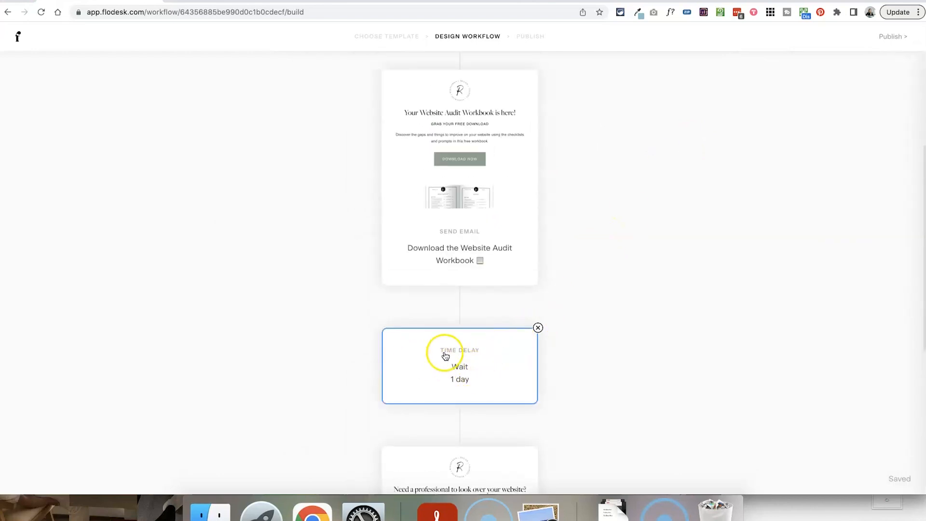
{"action": "left_click", "coordinate": [478, 371]}
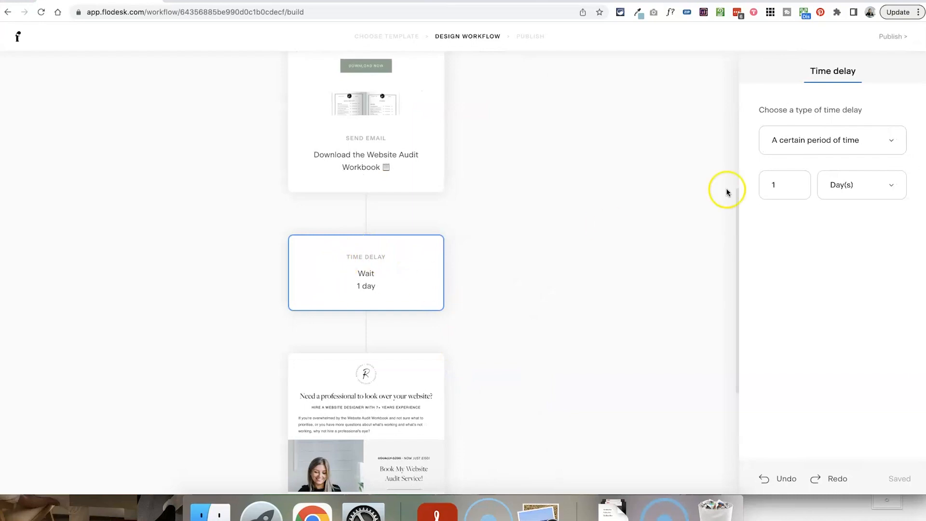
{"action": "scroll", "coordinate": [585, 299], "scroll_direction": "down", "scroll_amount": 3}
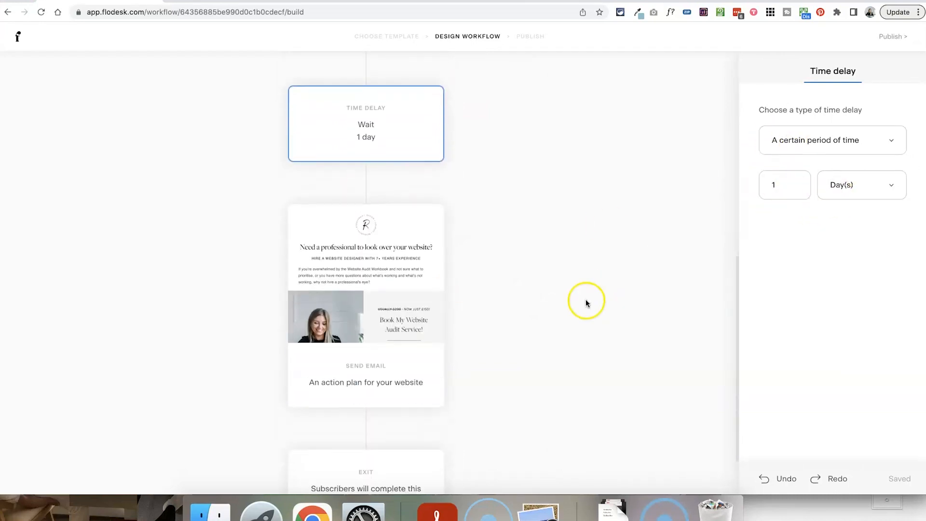
{"action": "left_click", "coordinate": [368, 185]}
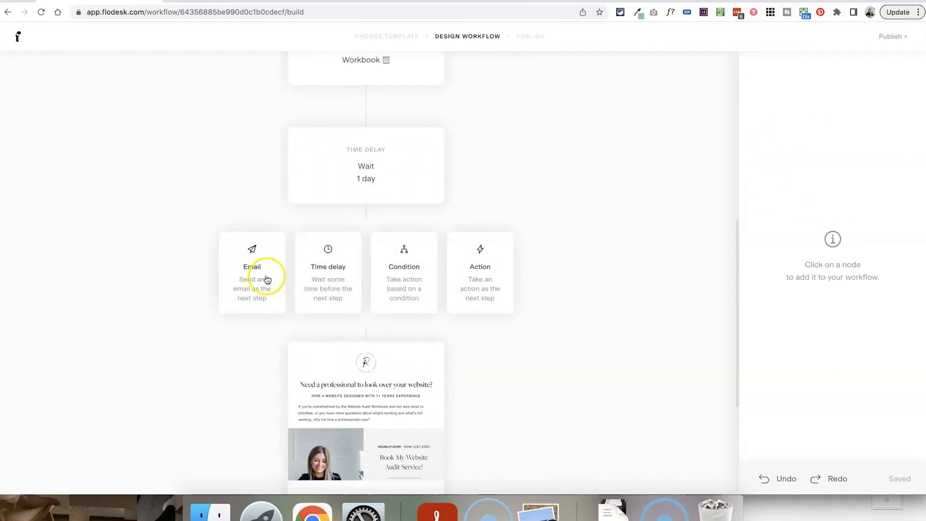
Step: Open the design of the email after the time delay and review its heading, intro text, booking offer and How It Works section
{"action": "left_click", "coordinate": [618, 179]}
{"action": "left_click", "coordinate": [458, 261]}
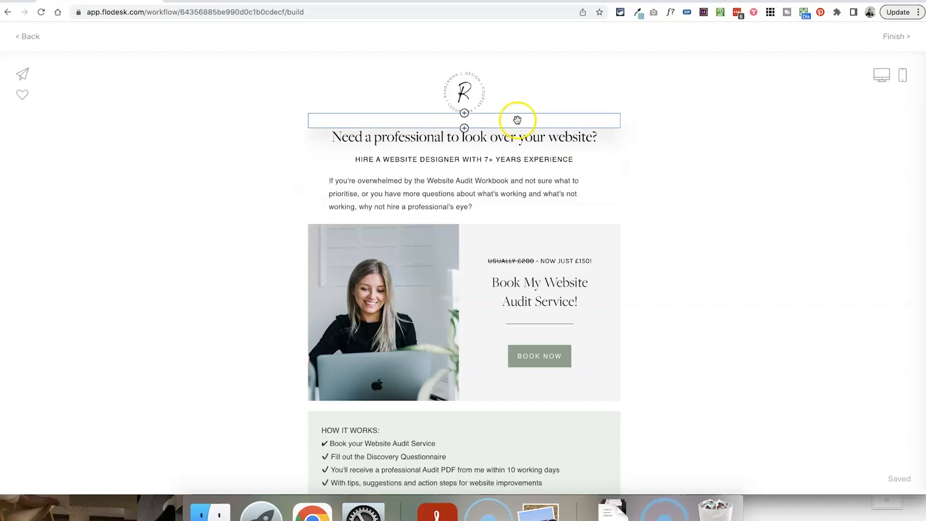
{"action": "left_click", "coordinate": [500, 135]}
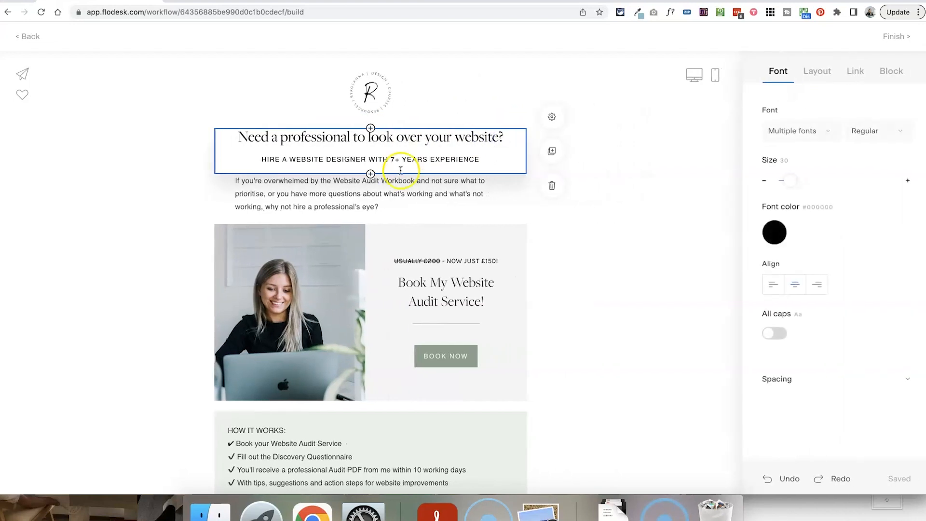
{"action": "left_click", "coordinate": [367, 187]}
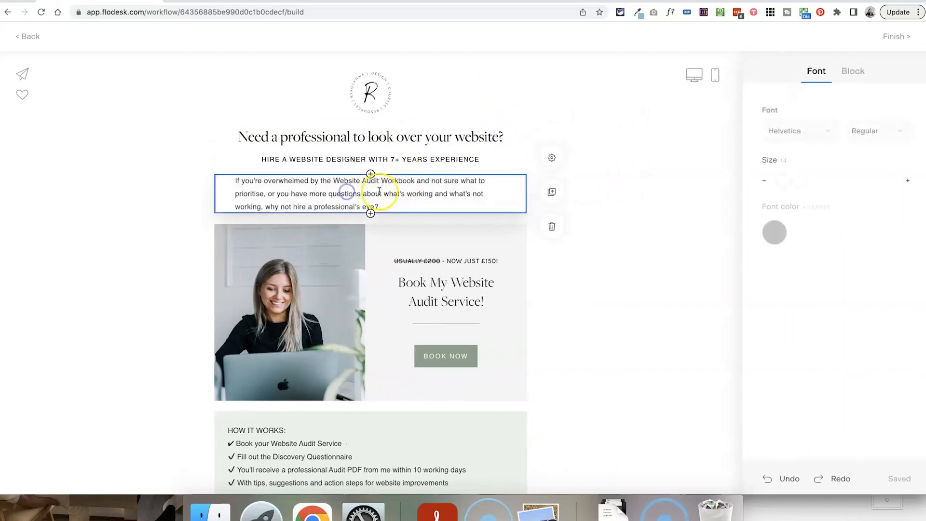
{"action": "left_click", "coordinate": [622, 211]}
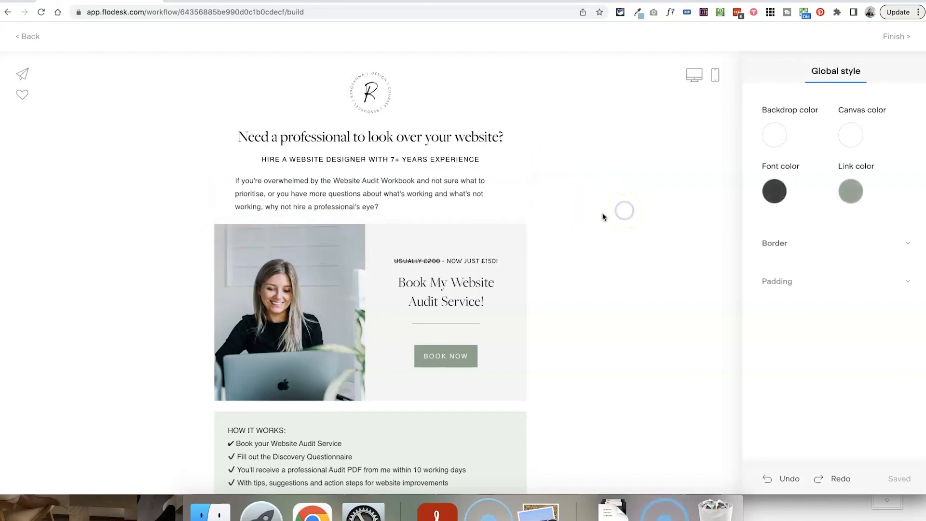
{"action": "scroll", "coordinate": [505, 228], "scroll_direction": "down", "scroll_amount": 2}
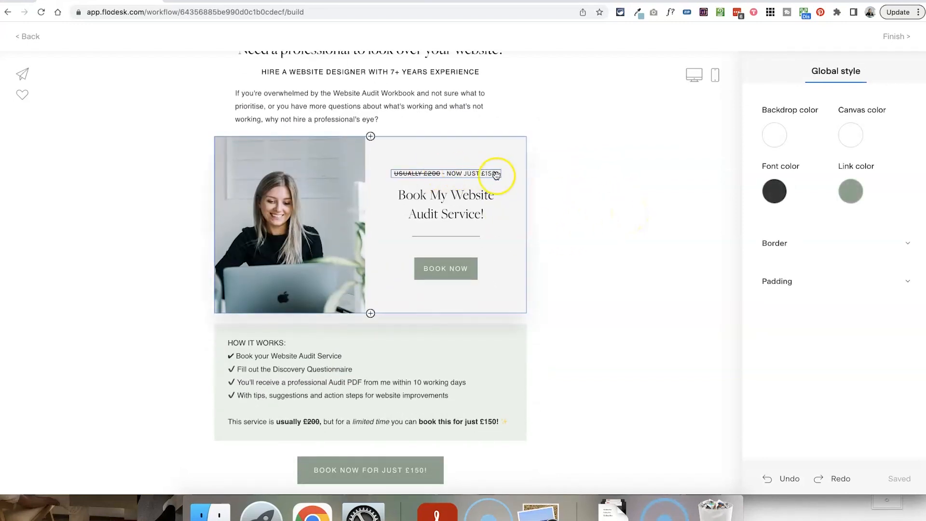
{"action": "scroll", "coordinate": [501, 253], "scroll_direction": "down", "scroll_amount": 1}
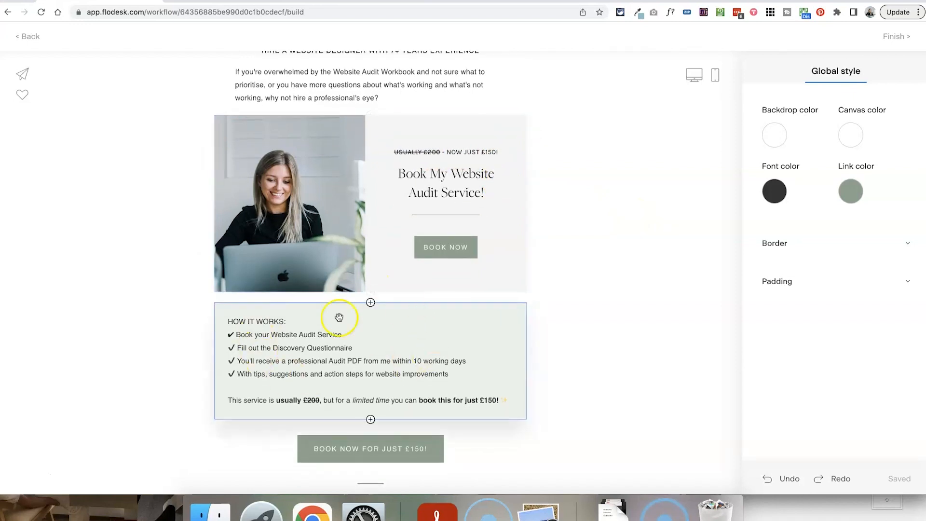
{"action": "scroll", "coordinate": [339, 317], "scroll_direction": "down", "scroll_amount": 2}
{"action": "scroll", "coordinate": [341, 310], "scroll_direction": "up", "scroll_amount": 3}
Step: Select the email's Book Now button, review the website audit sales page and copy its URL, little-river-500.myflodesk.com
{"action": "left_click", "coordinate": [459, 255]}
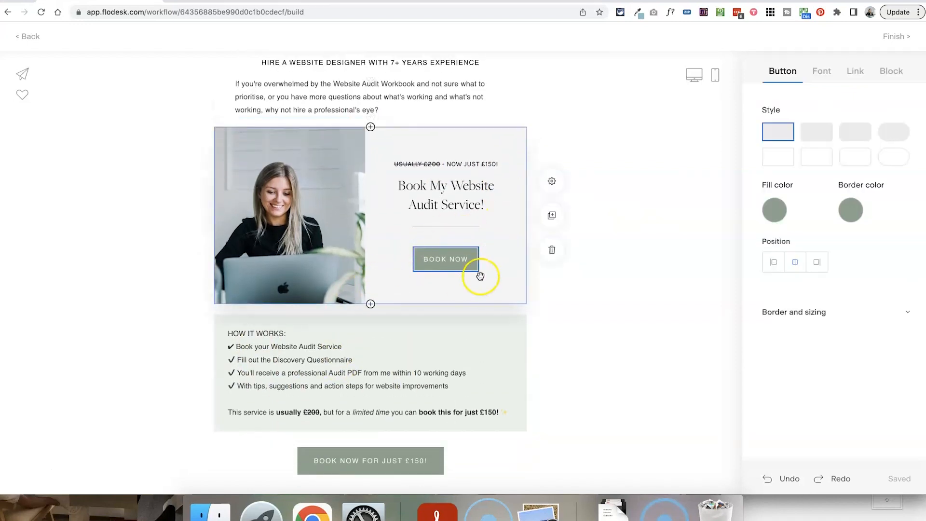
{"action": "left_click", "coordinate": [328, 2]}
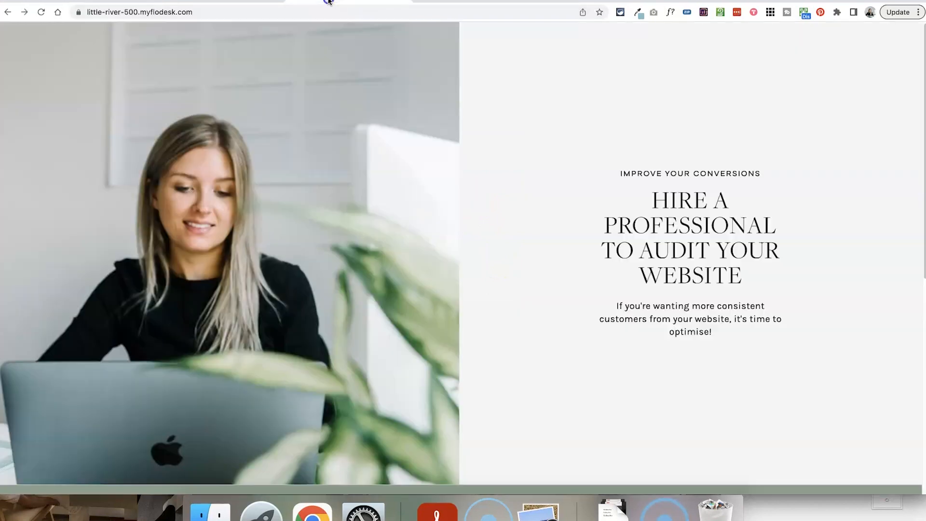
{"action": "scroll", "coordinate": [325, 193], "scroll_direction": "down", "scroll_amount": 8}
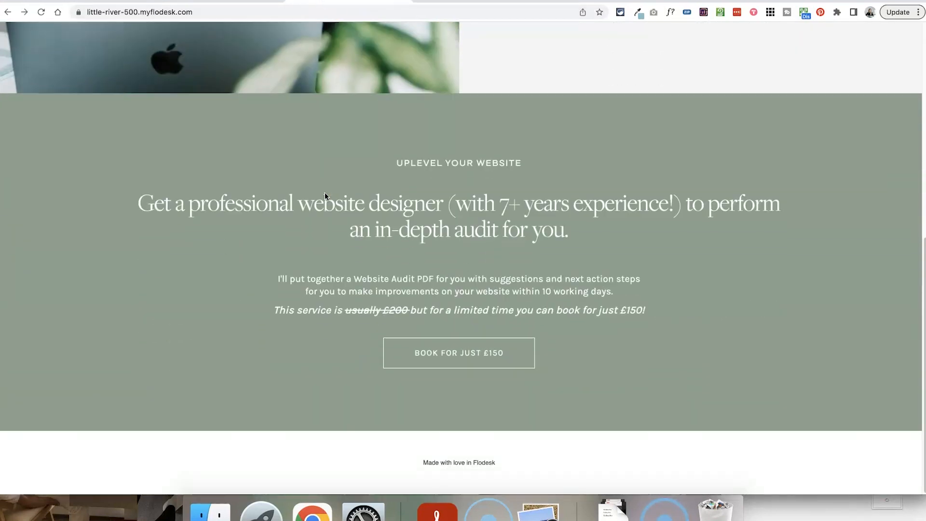
{"action": "scroll", "coordinate": [326, 195], "scroll_direction": "up", "scroll_amount": 4}
{"action": "scroll", "coordinate": [325, 196], "scroll_direction": "up", "scroll_amount": 5}
{"action": "left_click", "coordinate": [186, 13]}
{"action": "key", "text": "super+c"}
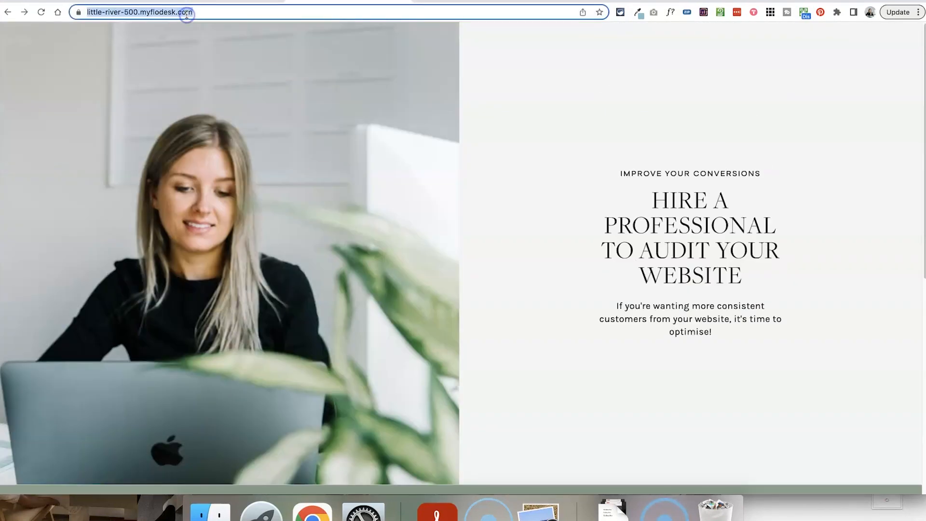
Step: Set the email's Book Now button link to the copied website audit sales page URL
{"action": "left_click", "coordinate": [138, 3]}
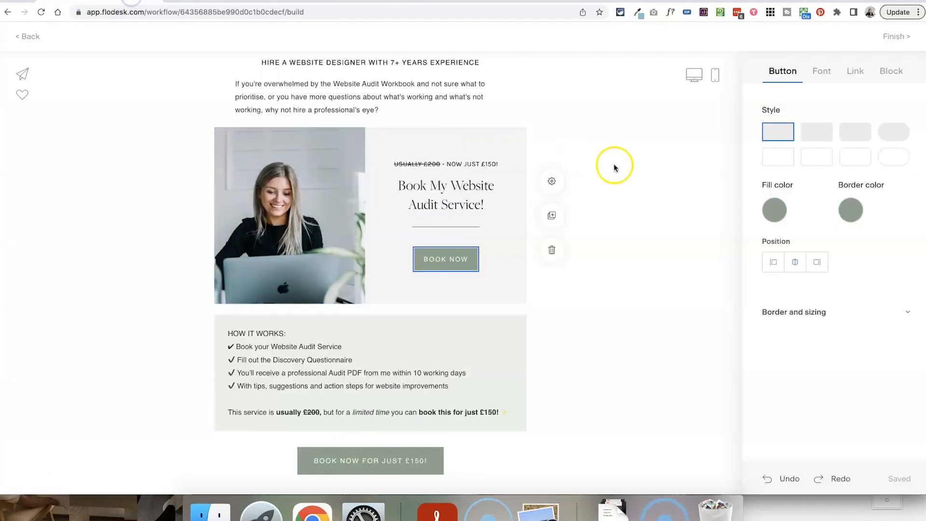
{"action": "left_click", "coordinate": [856, 73]}
{"action": "left_click", "coordinate": [823, 196]}
{"action": "key", "text": "super+v"}
{"action": "left_click", "coordinate": [645, 244]}
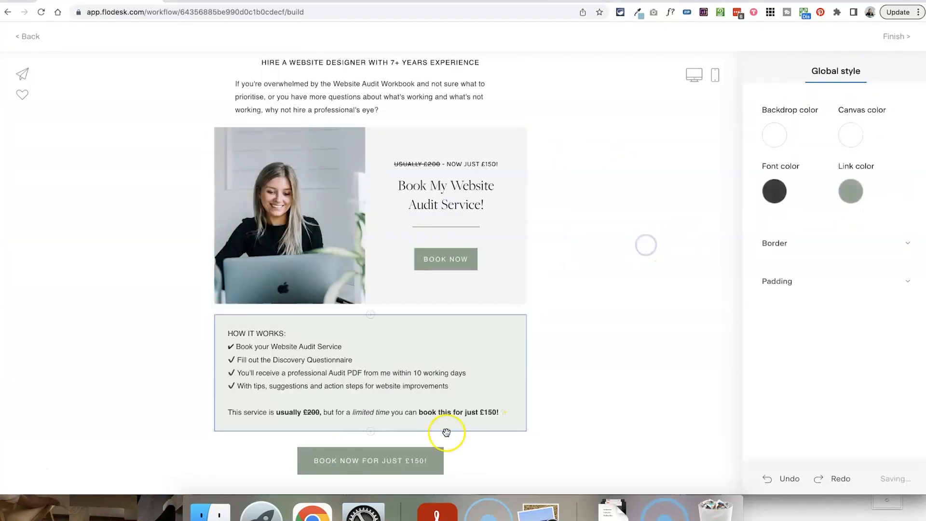
Step: Set the link of the "Book now for just £150!" button to the same sales page URL
{"action": "left_click", "coordinate": [444, 458]}
{"action": "left_click", "coordinate": [855, 71]}
{"action": "left_click_drag", "start_coordinate": [890, 202], "coordinate": [742, 143]}
{"action": "key", "text": "super+v"}
{"action": "left_click", "coordinate": [589, 202]}
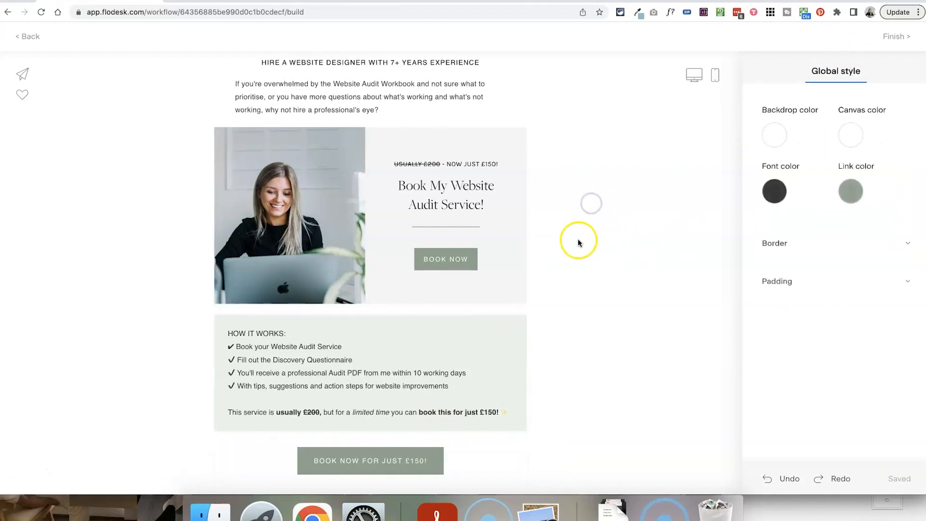
Step: Select the Book Now button again and look through the website audit sales page it links to
{"action": "left_click", "coordinate": [458, 256]}
{"action": "left_click", "coordinate": [268, 1]}
{"action": "scroll", "coordinate": [479, 250], "scroll_direction": "down", "scroll_amount": 8}
{"action": "scroll", "coordinate": [478, 250], "scroll_direction": "up", "scroll_amount": 3}
{"action": "scroll", "coordinate": [478, 250], "scroll_direction": "up", "scroll_amount": 5}
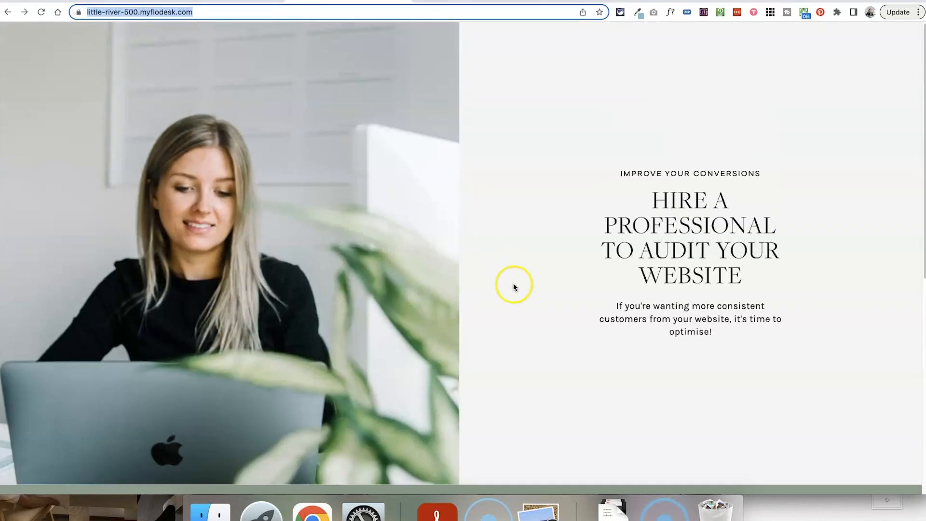
Step: Return to the workflow, review its sequence from trigger to exit and check the bonus offer on the freebie's checkout page
{"action": "left_click", "coordinate": [108, 1]}
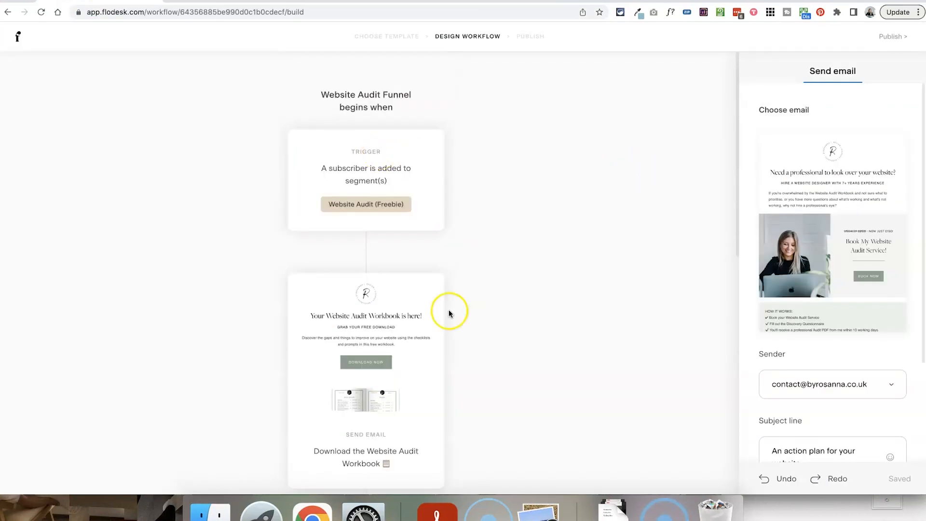
{"action": "scroll", "coordinate": [448, 313], "scroll_direction": "down", "scroll_amount": 2}
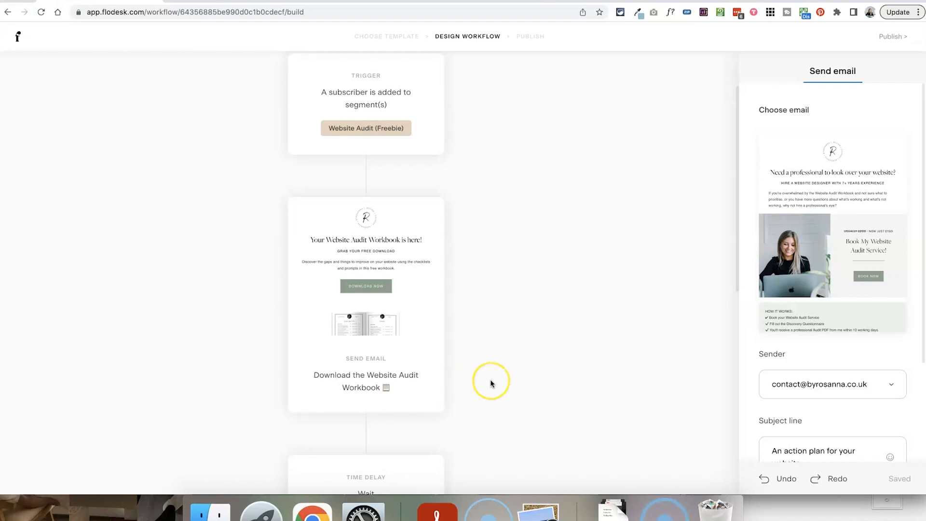
{"action": "scroll", "coordinate": [490, 379], "scroll_direction": "down", "scroll_amount": 9}
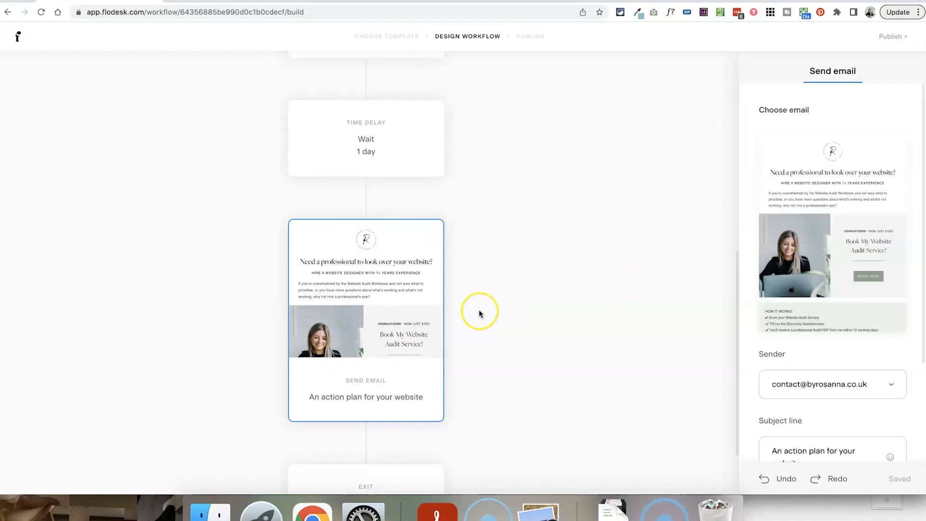
{"action": "scroll", "coordinate": [479, 313], "scroll_direction": "down", "scroll_amount": 2}
{"action": "scroll", "coordinate": [479, 312], "scroll_direction": "up", "scroll_amount": 5}
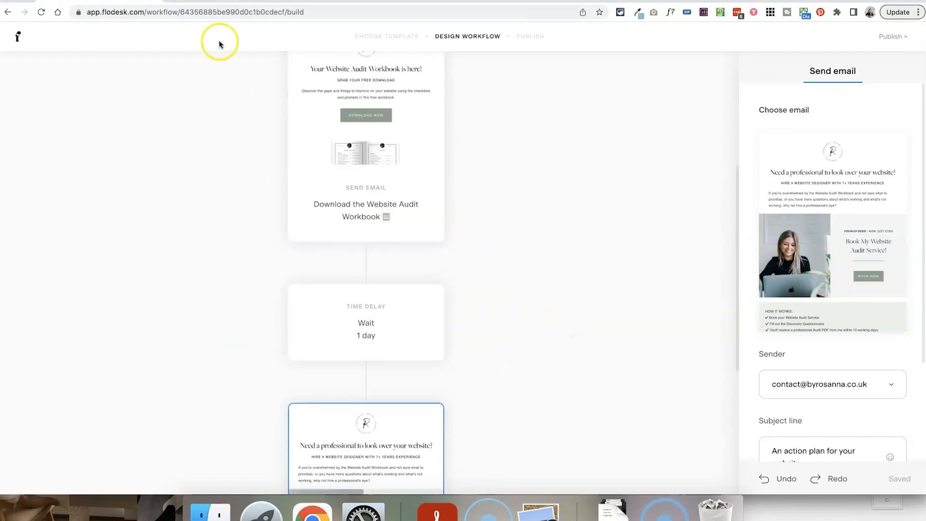
{"action": "left_click", "coordinate": [219, 1]}
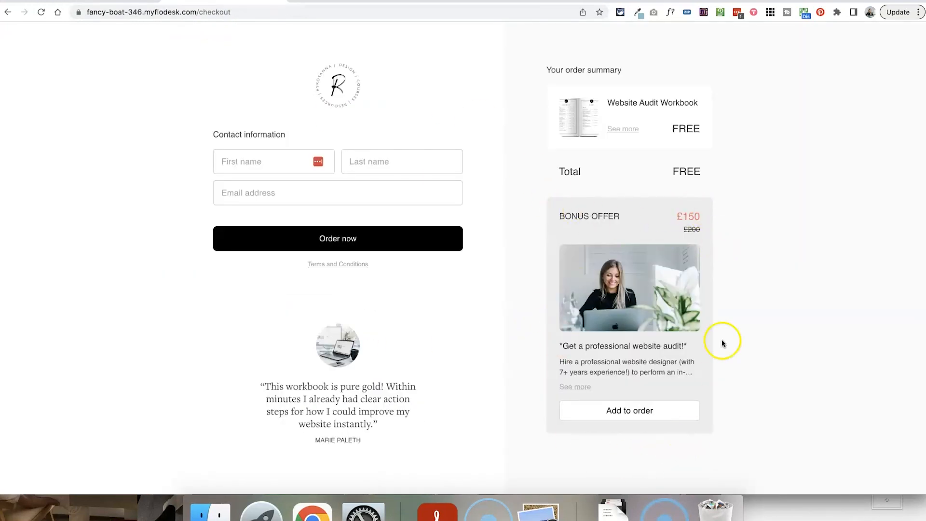
{"action": "left_click", "coordinate": [198, 3]}
Step: Add a condition after the 1-day time delay and move the existing following steps to the NO branch
{"action": "scroll", "coordinate": [459, 291], "scroll_direction": "down", "scroll_amount": 3}
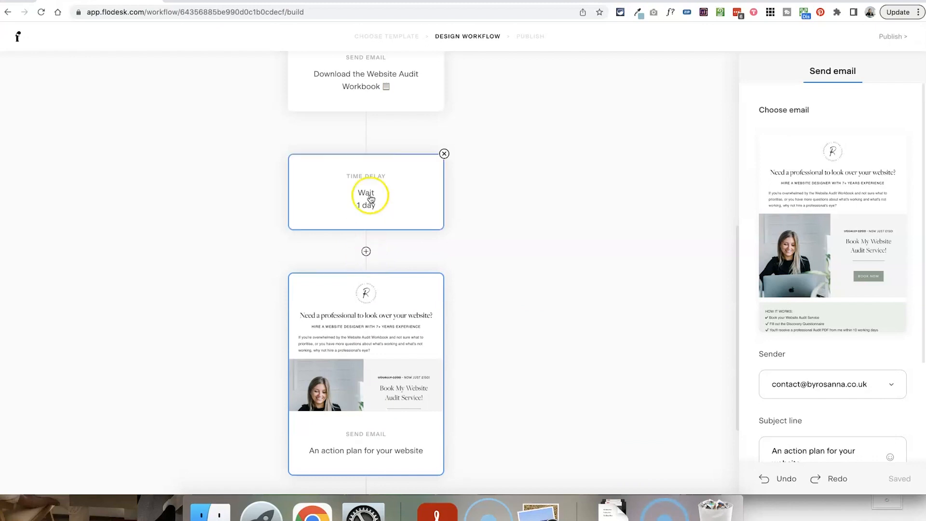
{"action": "left_click", "coordinate": [367, 252]}
{"action": "left_click", "coordinate": [400, 258]}
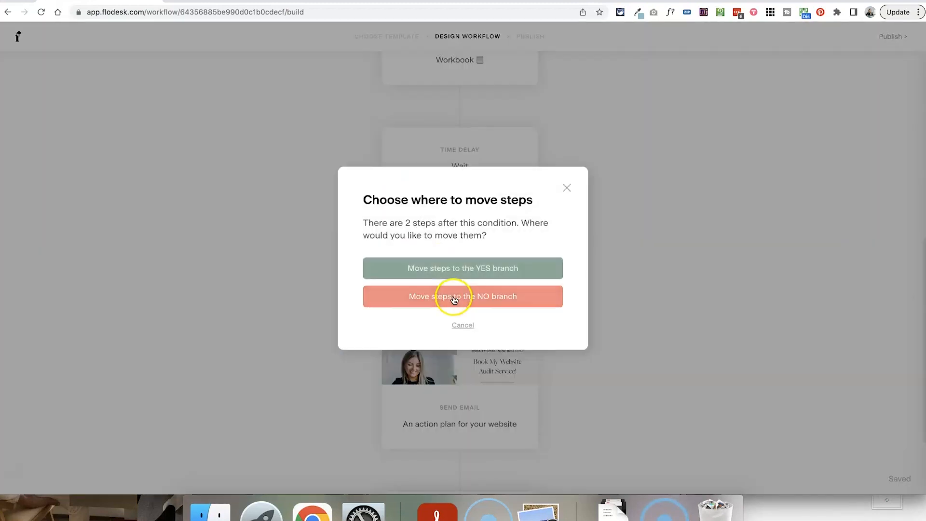
{"action": "left_click", "coordinate": [480, 300]}
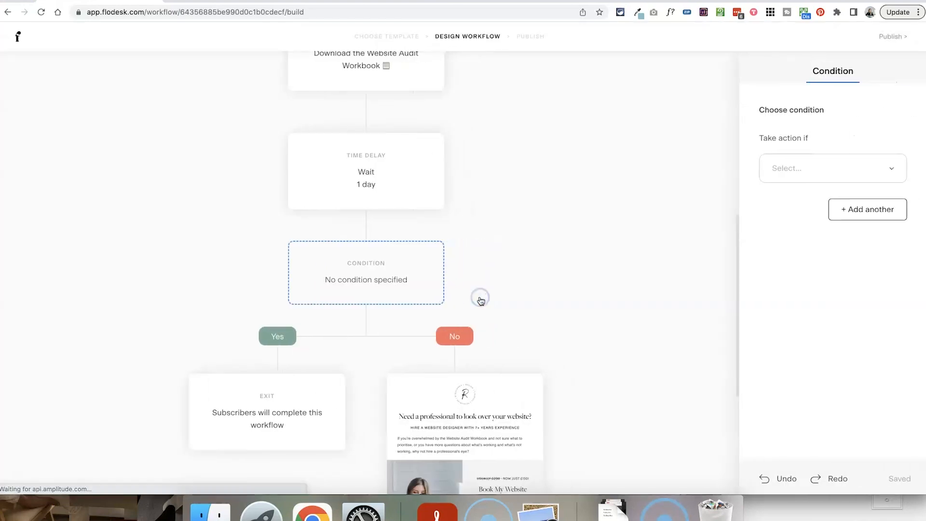
Step: Set the condition to "Subscriber is in segment(s)" with the Website Audit Customer segment
{"action": "scroll", "coordinate": [539, 289], "scroll_direction": "down", "scroll_amount": 1}
{"action": "left_click", "coordinate": [828, 179]}
{"action": "left_click", "coordinate": [823, 209]}
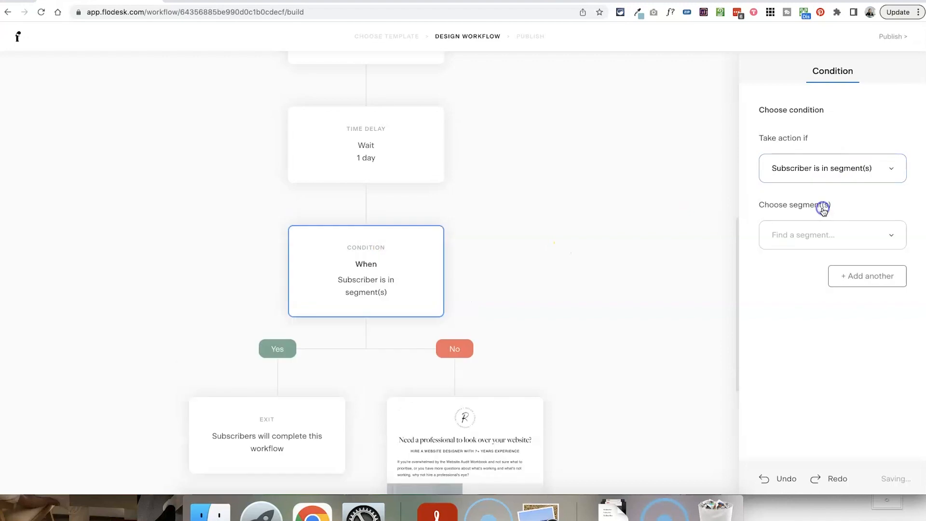
{"action": "left_click", "coordinate": [835, 232]}
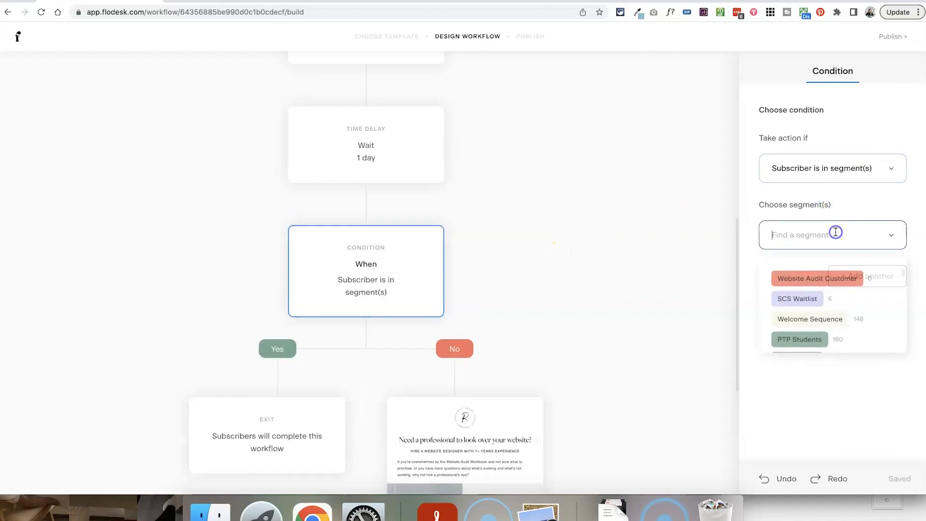
{"action": "left_click", "coordinate": [794, 275]}
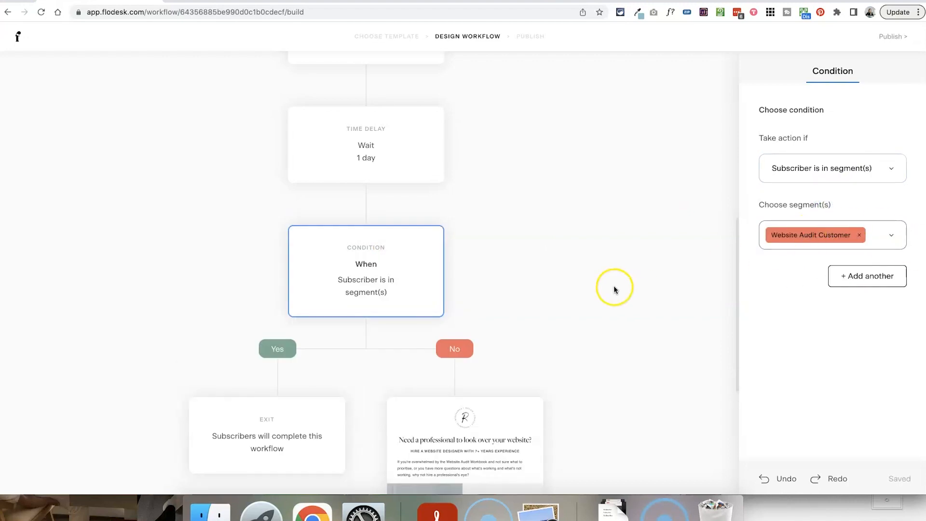
Step: Check the condition's Yes and No branches through to their exits and proceed to the workflow's publishing stage
{"action": "scroll", "coordinate": [301, 236], "scroll_direction": "down", "scroll_amount": 2}
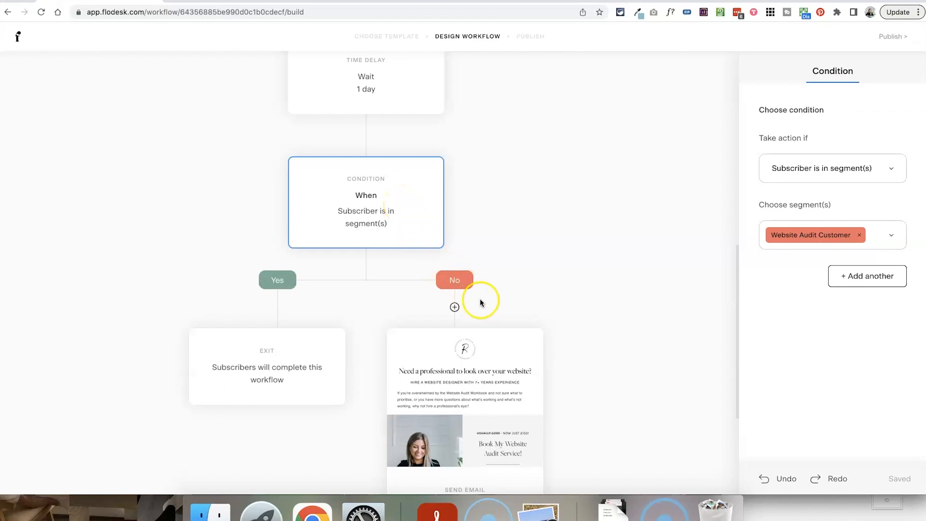
{"action": "scroll", "coordinate": [506, 287], "scroll_direction": "down", "scroll_amount": 2}
{"action": "scroll", "coordinate": [506, 286], "scroll_direction": "down", "scroll_amount": 1}
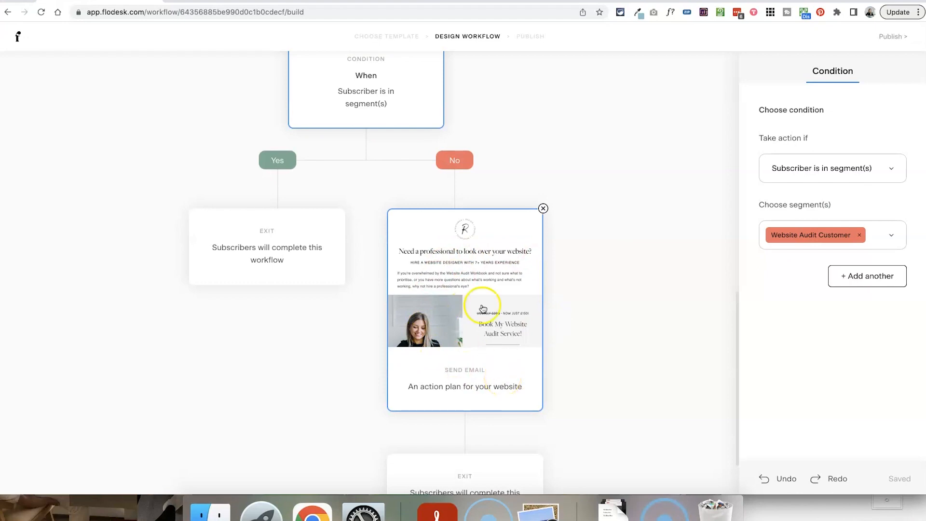
{"action": "scroll", "coordinate": [480, 304], "scroll_direction": "down", "scroll_amount": 1}
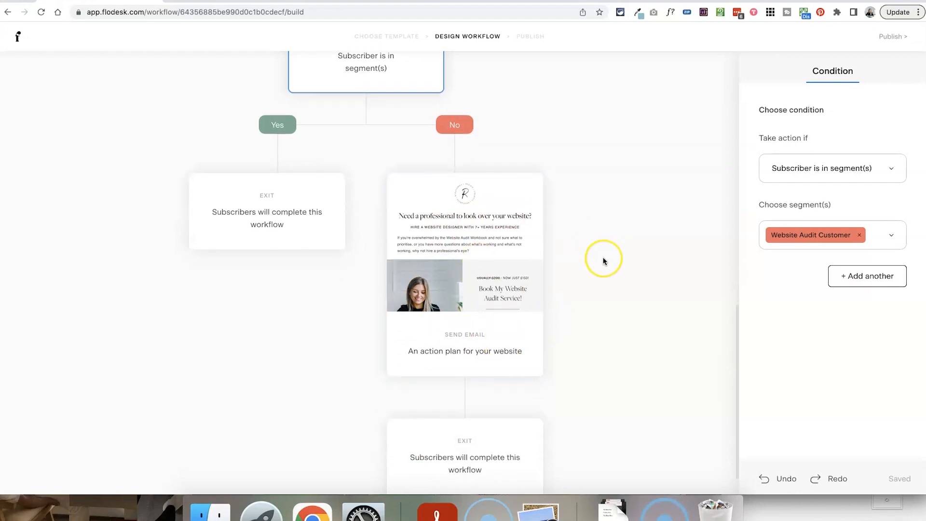
{"action": "scroll", "coordinate": [604, 261], "scroll_direction": "down", "scroll_amount": 1}
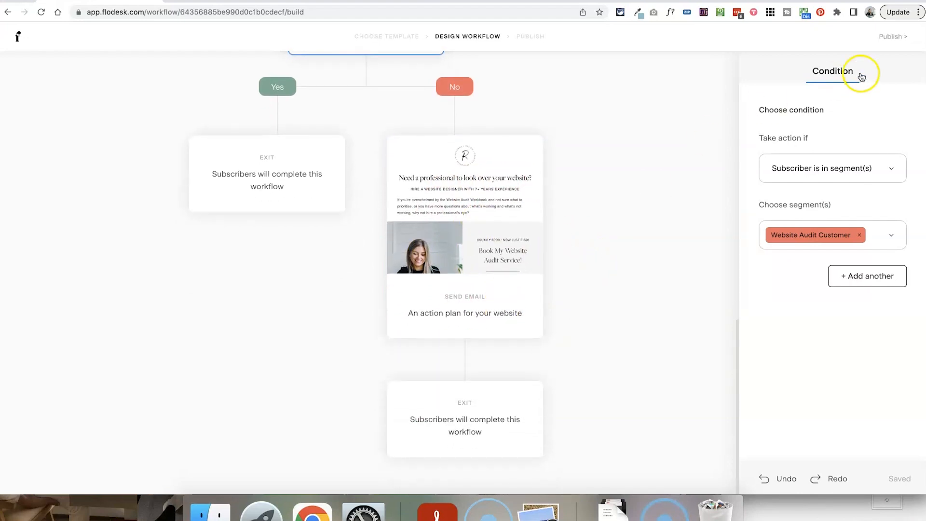
{"action": "left_click", "coordinate": [891, 36]}
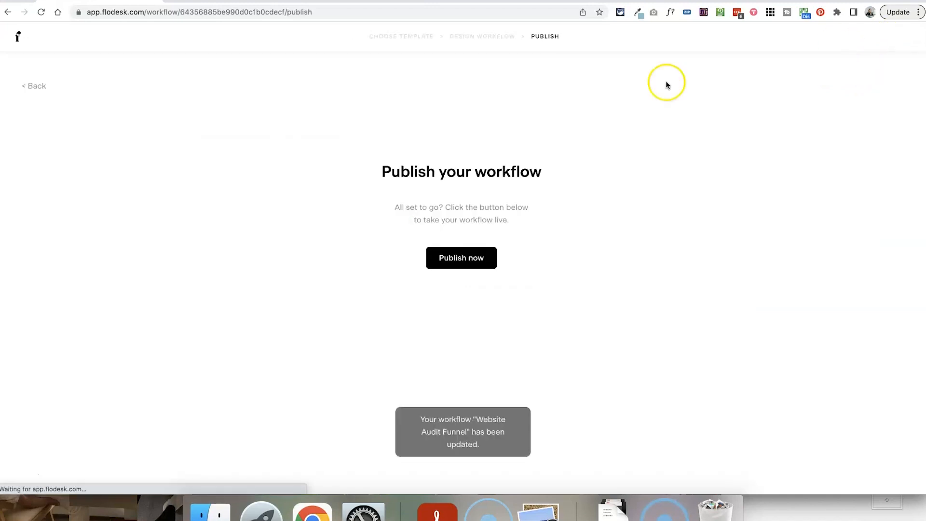